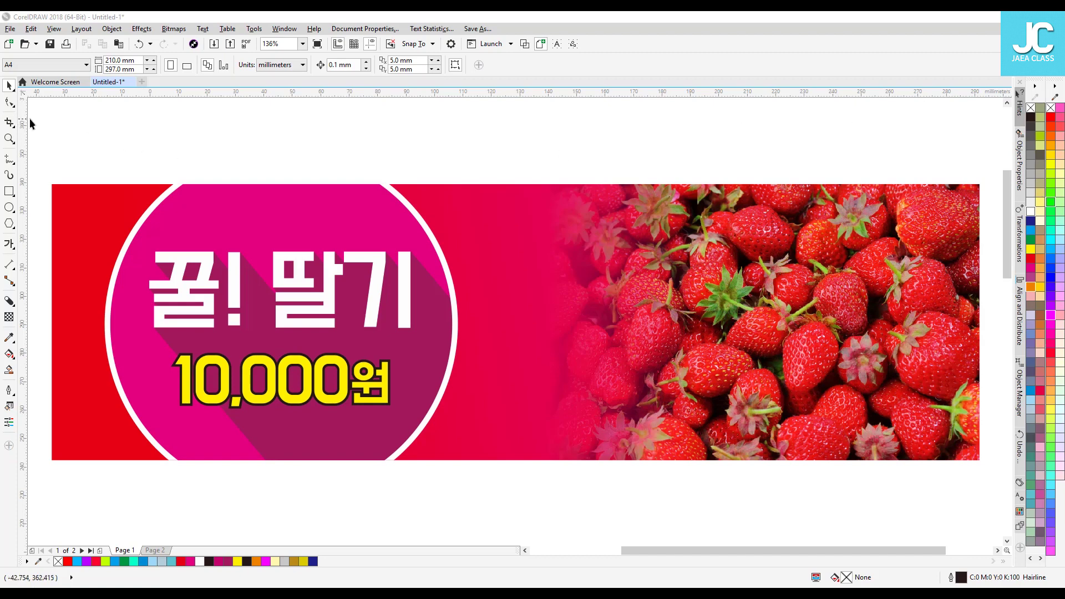
drag(23, 121, 556, 146)
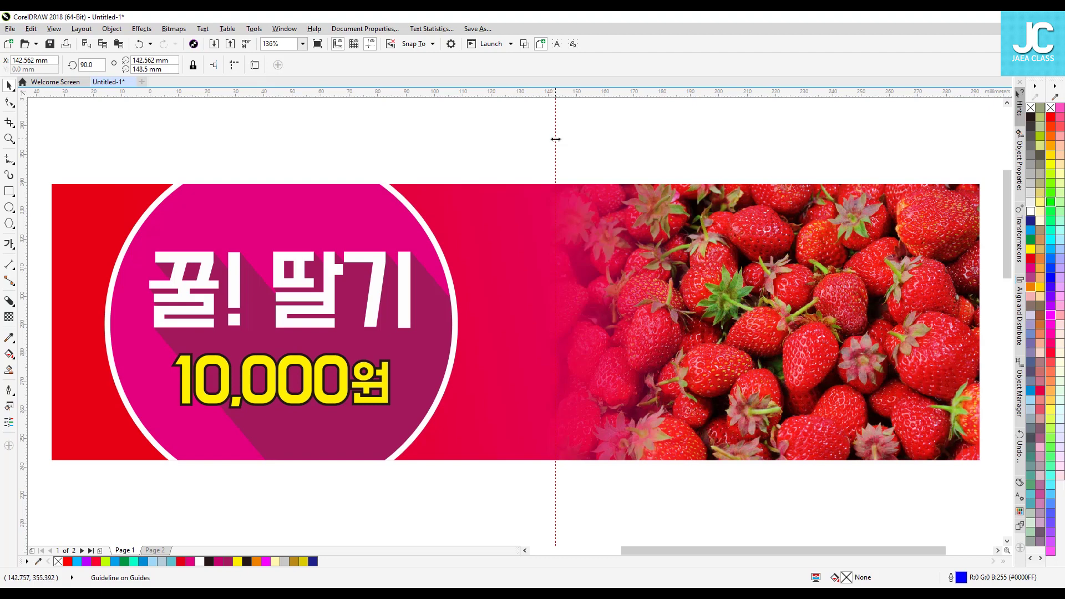
drag(547, 140, 275, 145)
click(275, 145)
key(Delete)
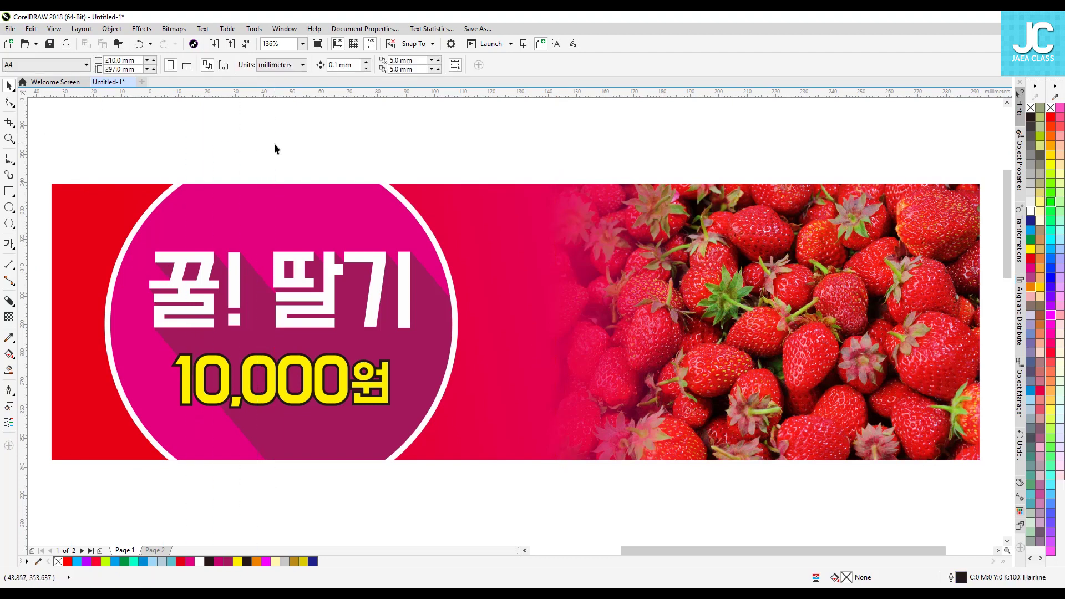
- Draw a rectangle about 341 mm wide and 99 mm high in the empty space below the sample banner
click(8, 139)
right_click(248, 183)
drag(232, 243, 789, 547)
click(9, 86)
click(9, 192)
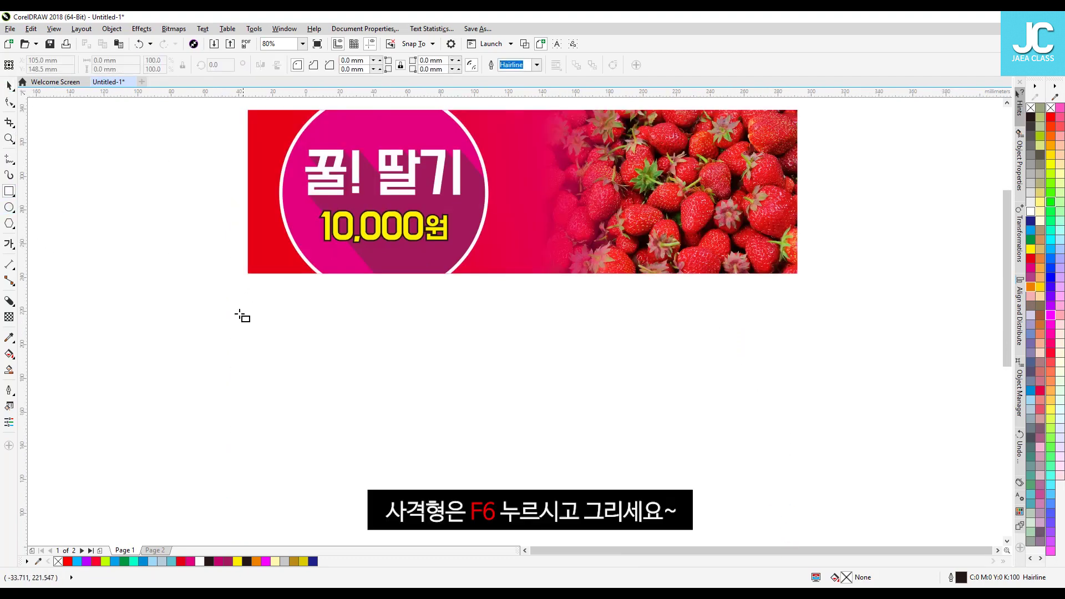
drag(217, 320, 792, 487)
key(space)
click(203, 262)
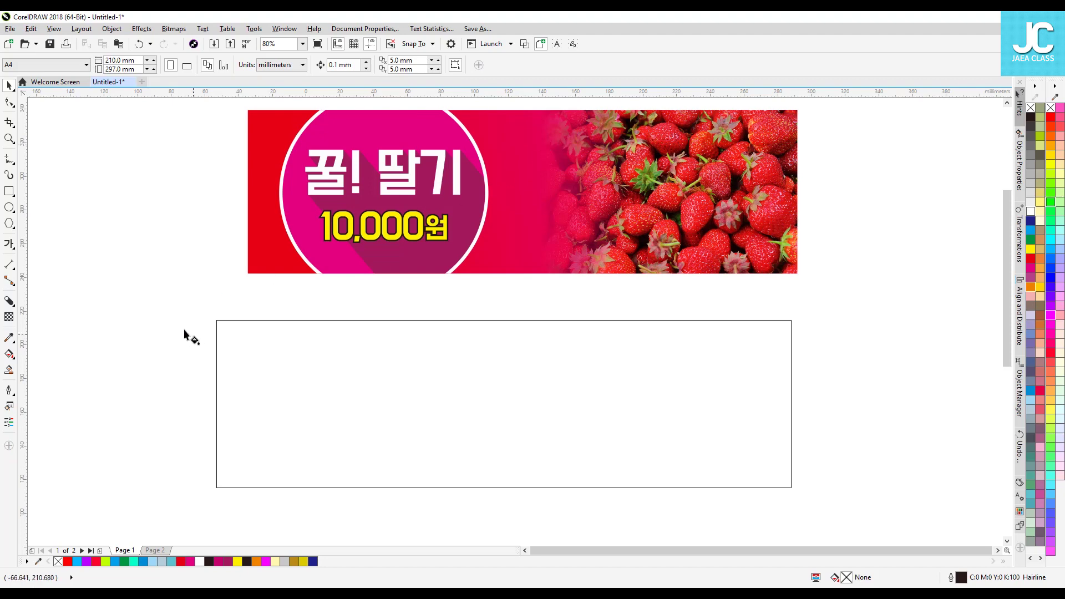
- Apply a linear gradient fill to the rectangle, running at a slight upward diagonal from its lower-left area towards the right
key(g)
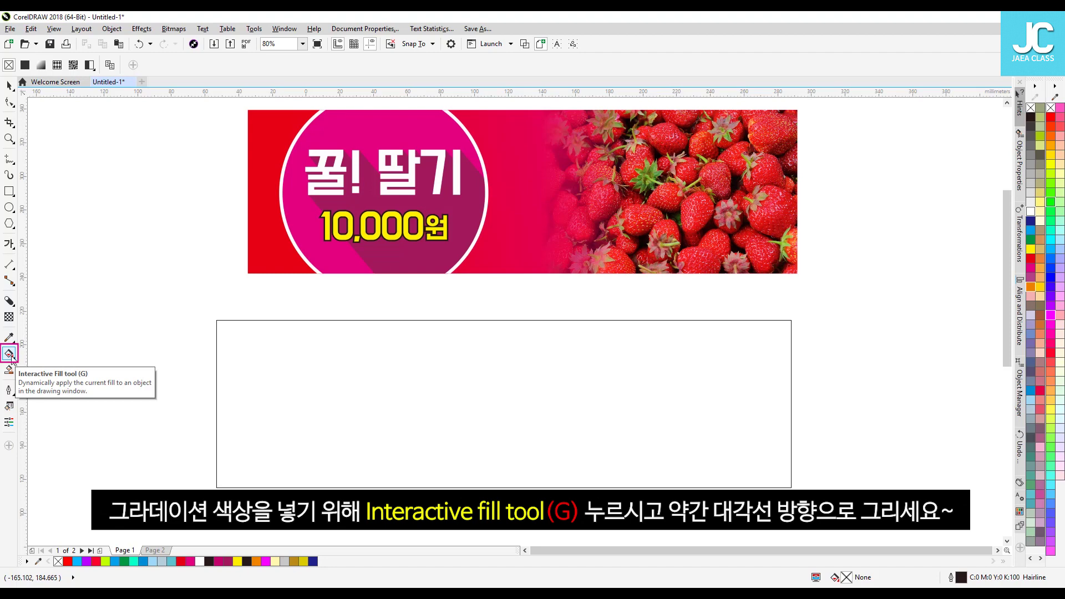
click(475, 402)
drag(270, 468, 634, 374)
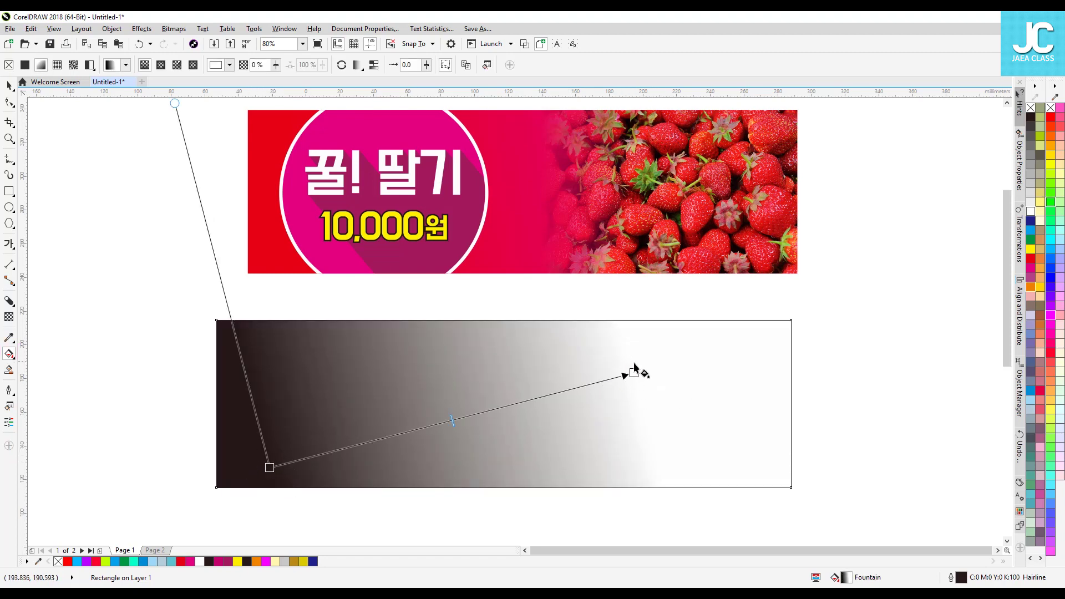
drag(269, 469, 267, 455)
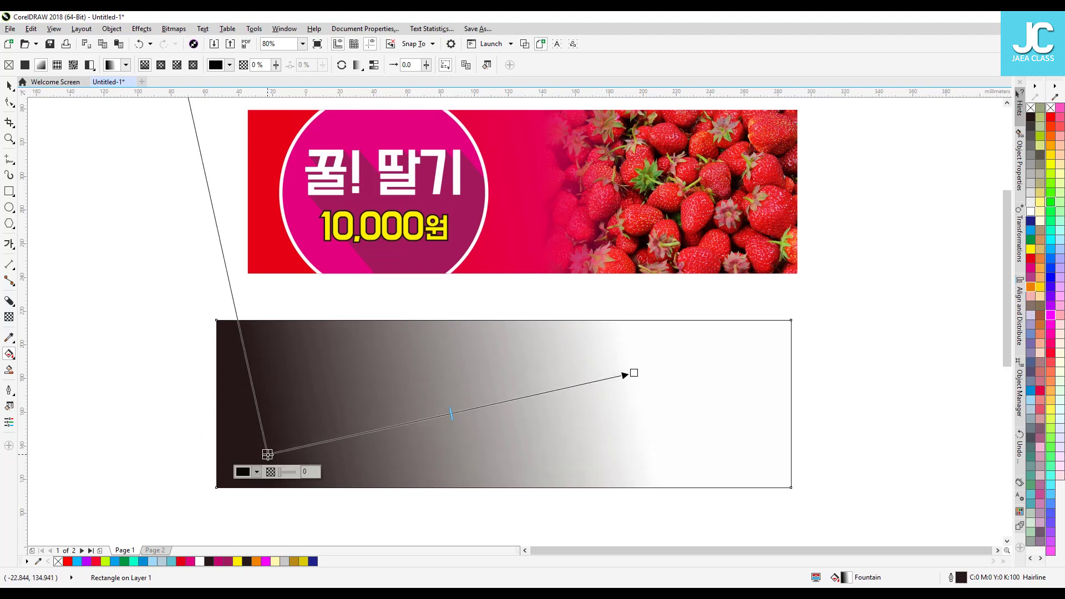
- Set the gradient's start colour to red and switch its colour model to CMYK, giving C0 M100 Y100 K0
click(243, 473)
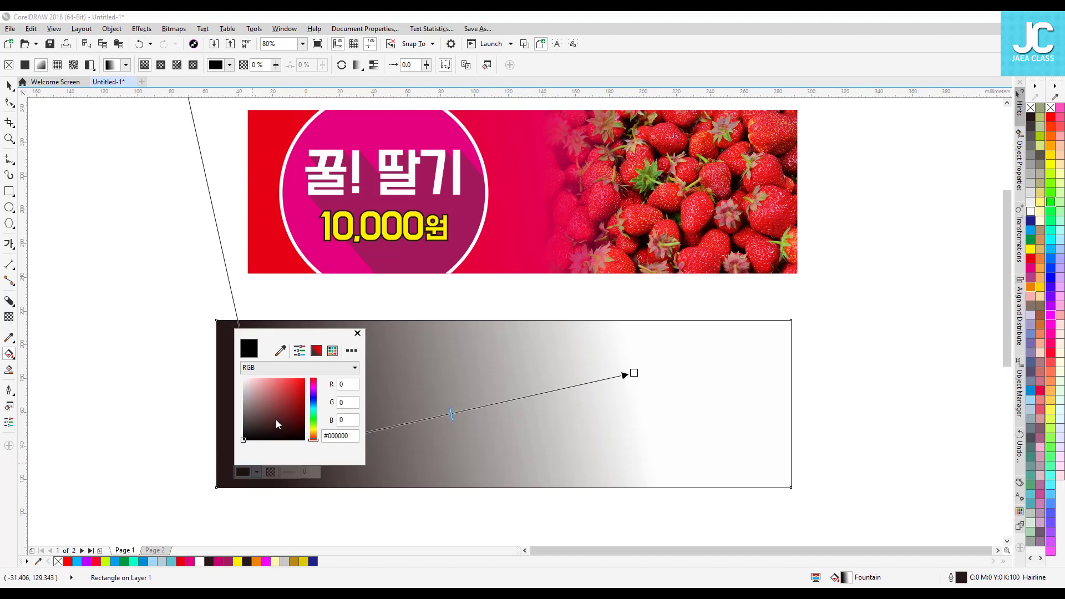
drag(295, 387, 415, 338)
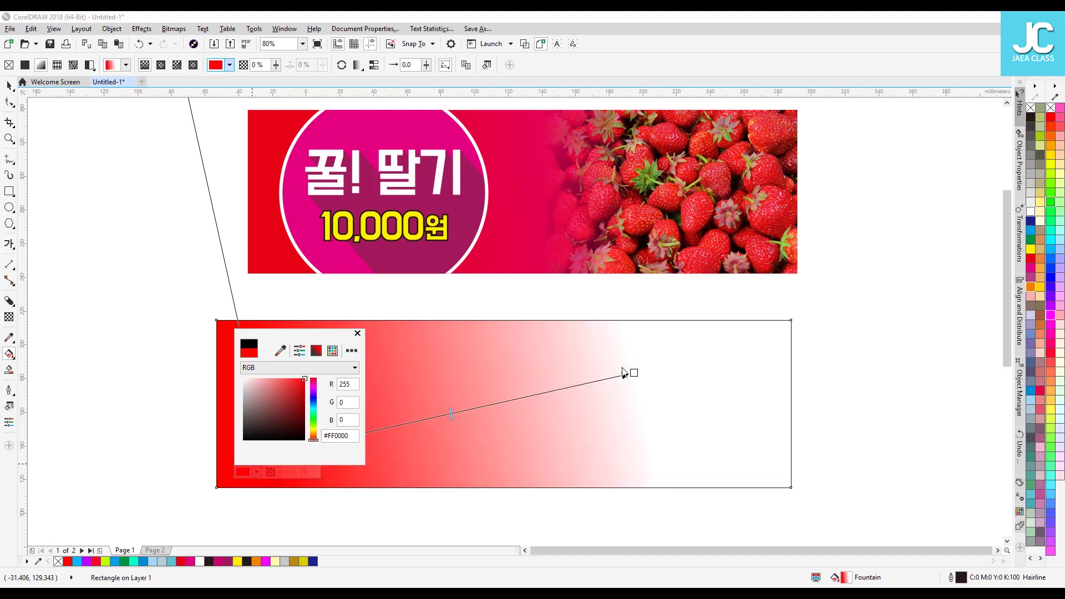
click(335, 364)
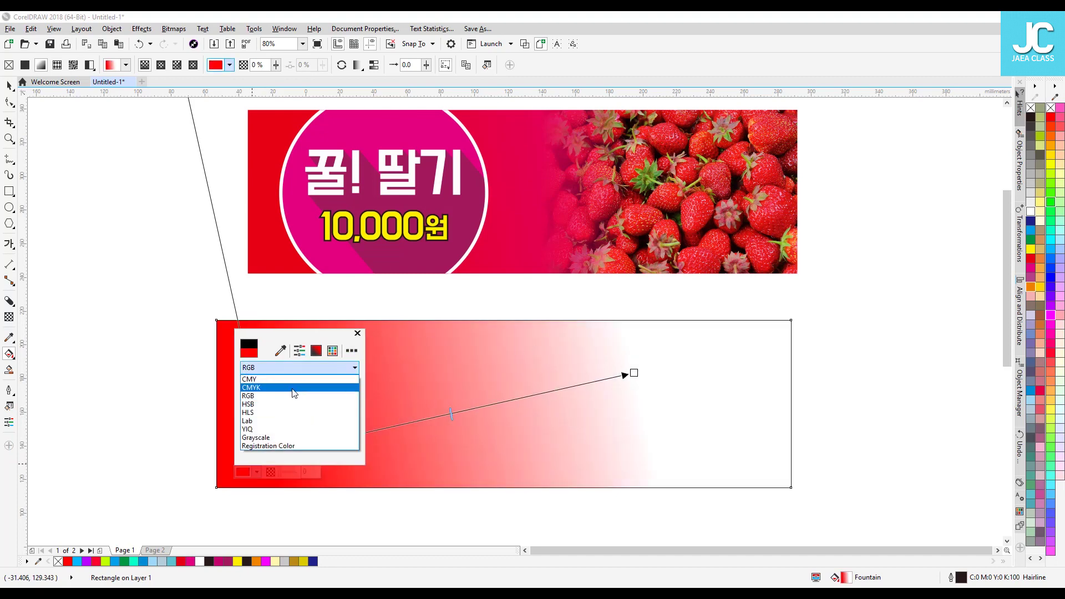
click(293, 390)
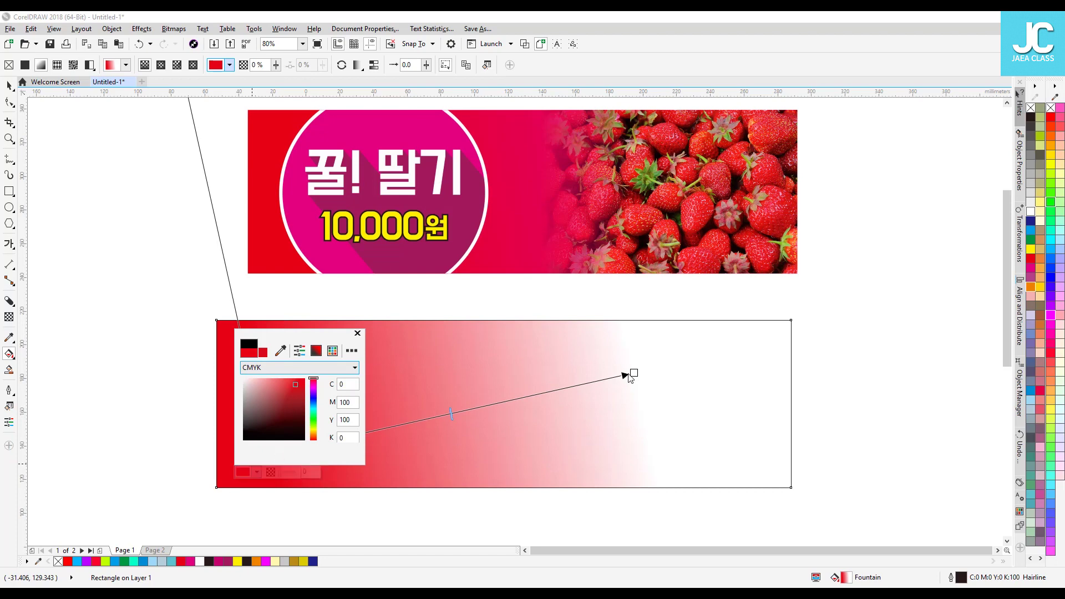
- Set the gradient's end colour to a CMYK magenta of C0 M97 Y22 K0
click(635, 372)
click(634, 373)
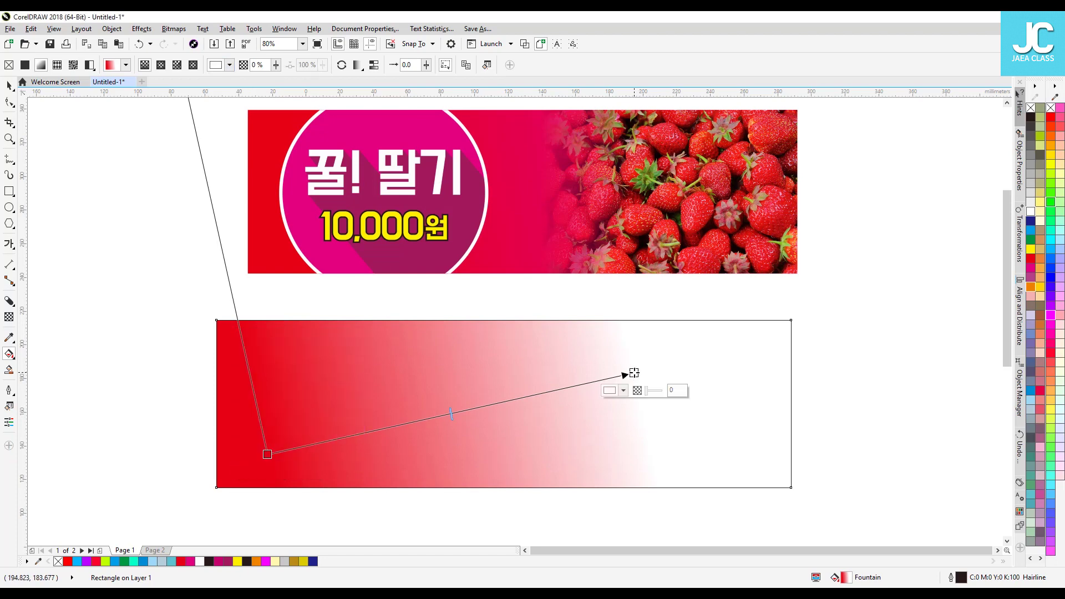
click(611, 391)
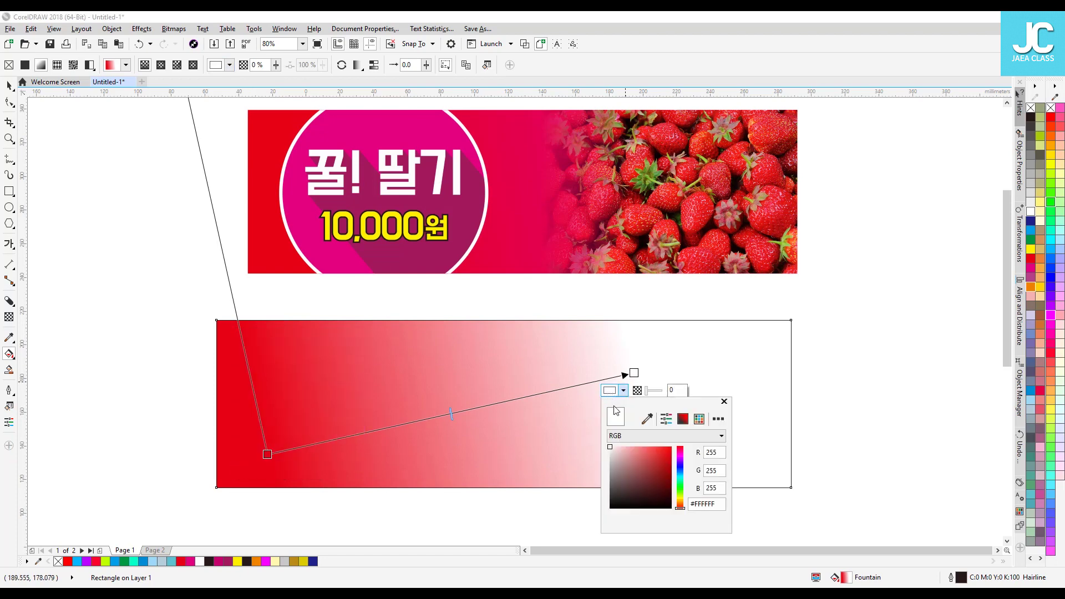
click(639, 437)
click(637, 465)
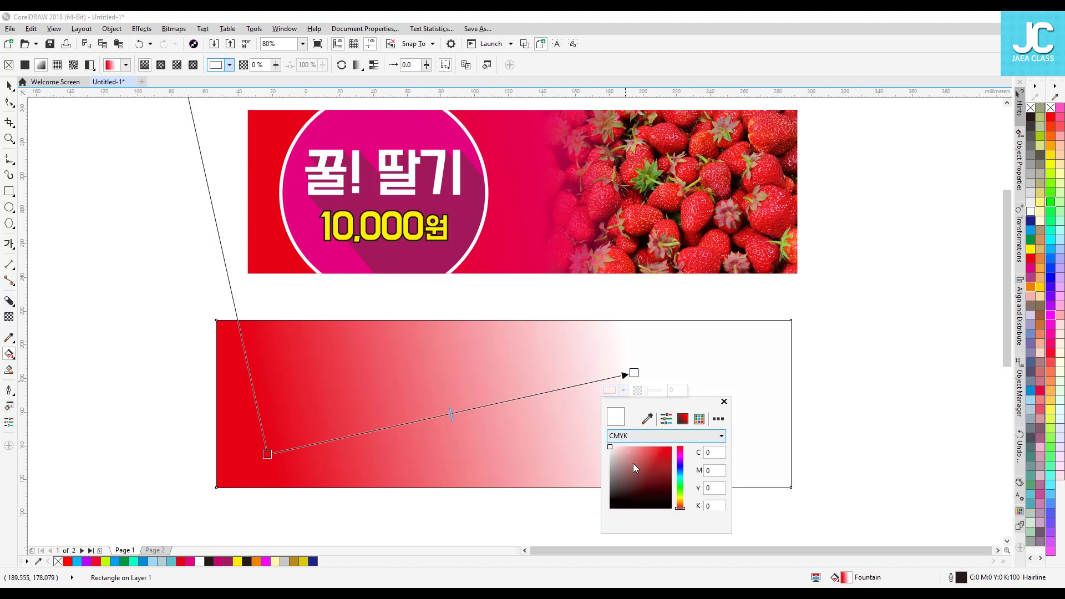
click(680, 456)
drag(656, 451, 673, 446)
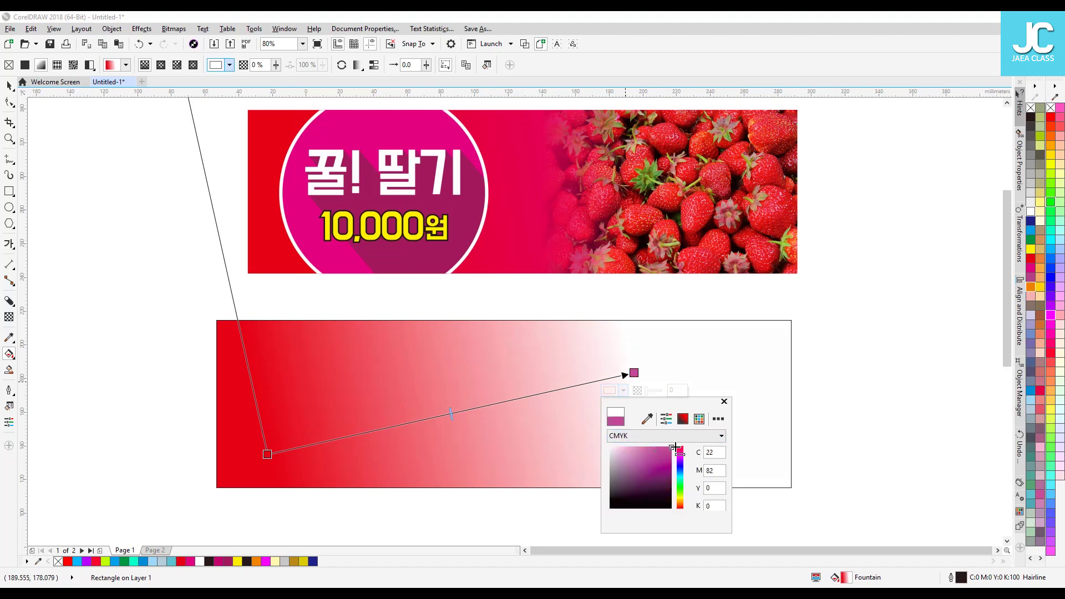
click(680, 450)
click(680, 451)
click(670, 447)
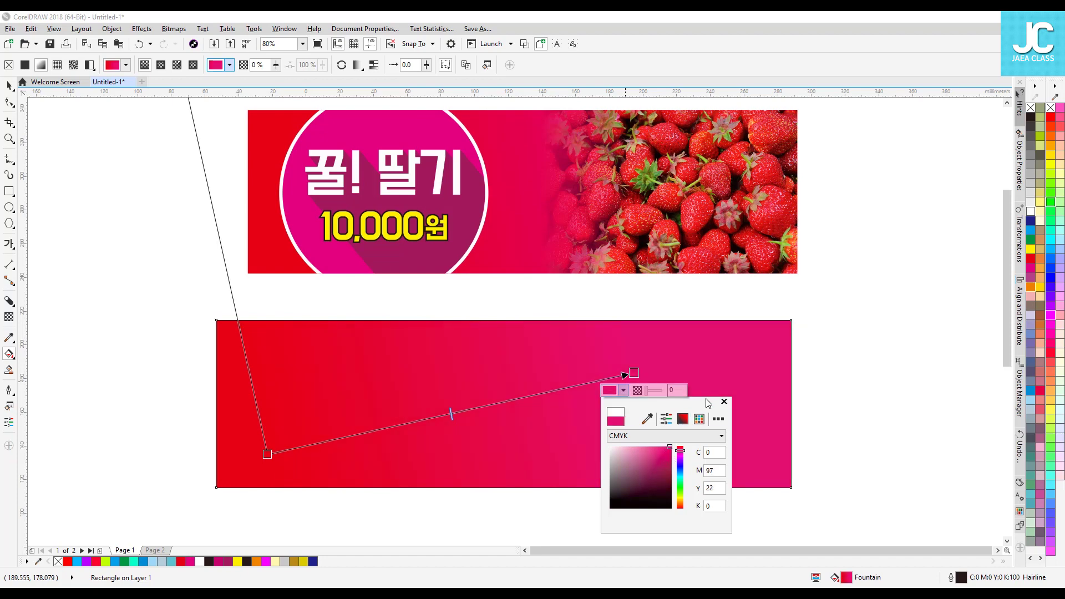
click(724, 402)
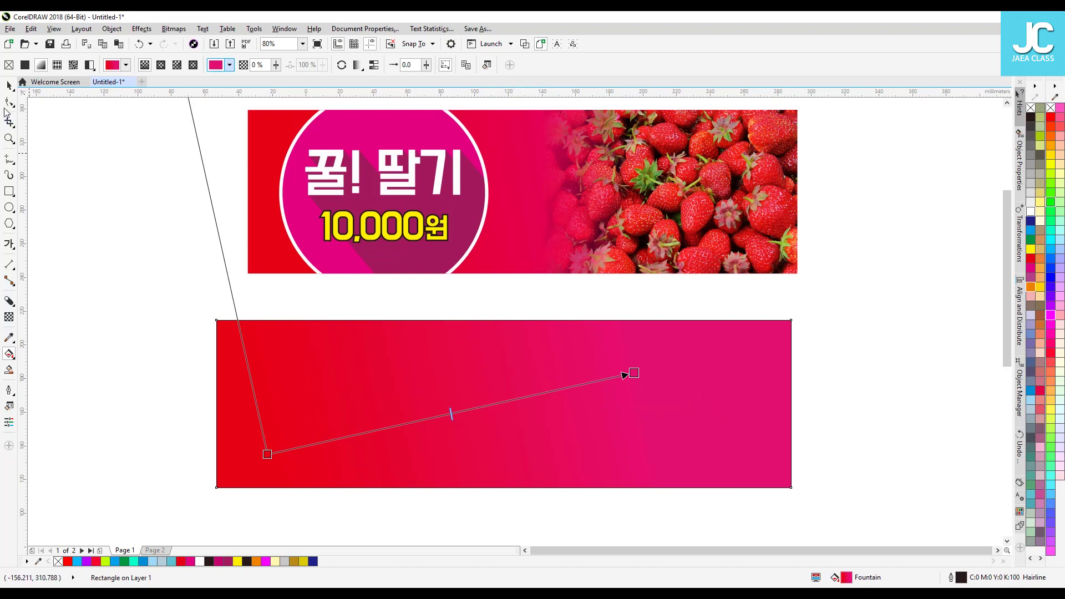
- Place a vertical guideline at about 134.6 mm, where the sample banner's strawberry photo starts to fade in
click(9, 86)
drag(553, 253, 532, 257)
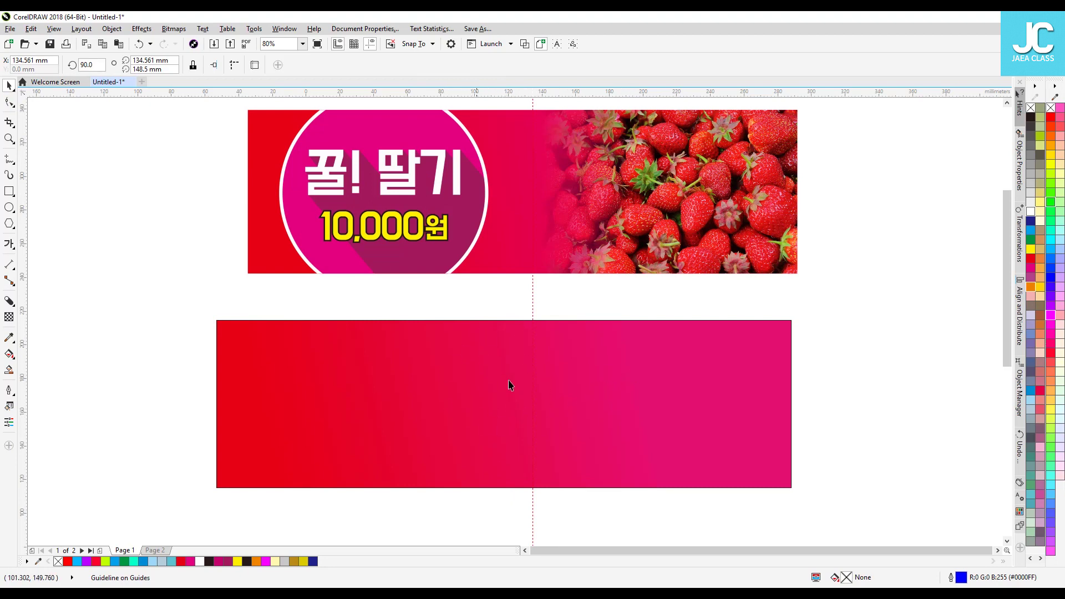
click(456, 361)
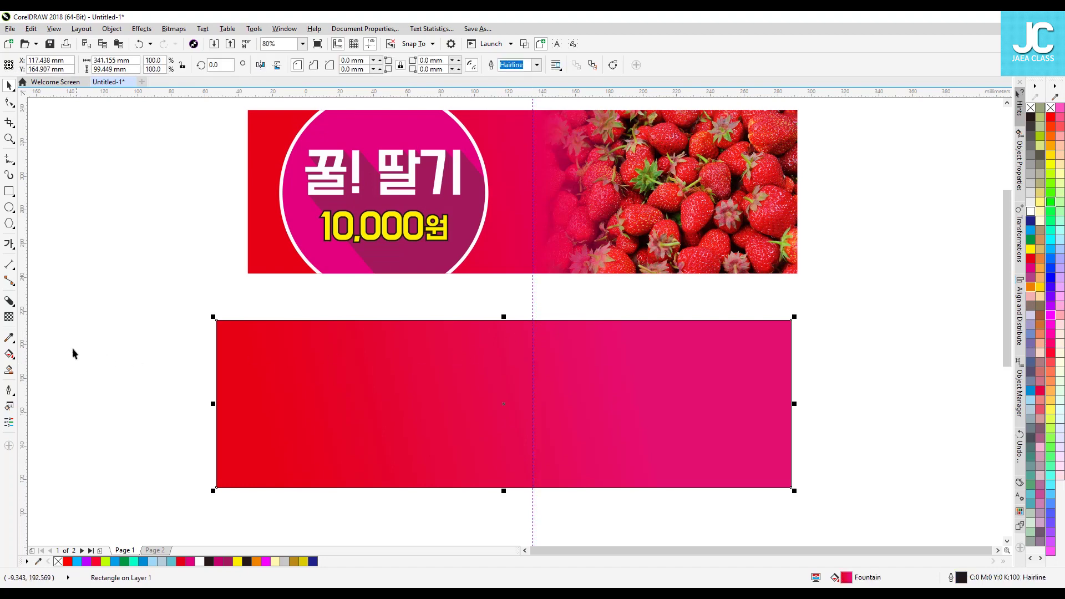
- Shorten the rectangle's gradient to end just past the guideline, adjusting its midpoint balance and skew with the Interactive Fill tool
click(9, 355)
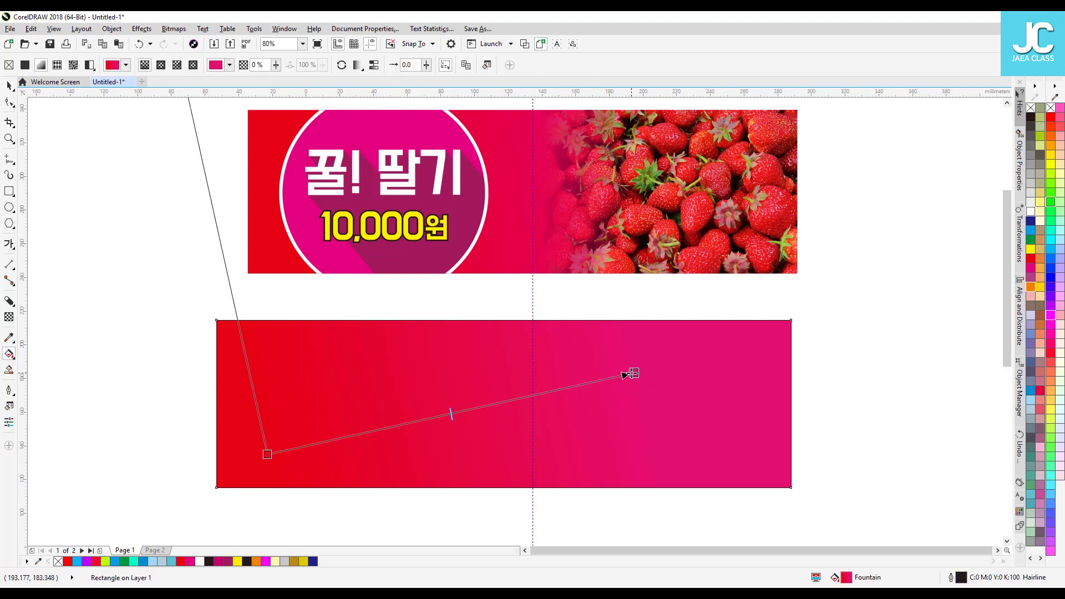
mouse_move(631, 374)
mouse_down()
mouse_move(545, 393)
mouse_move(633, 369)
mouse_up()
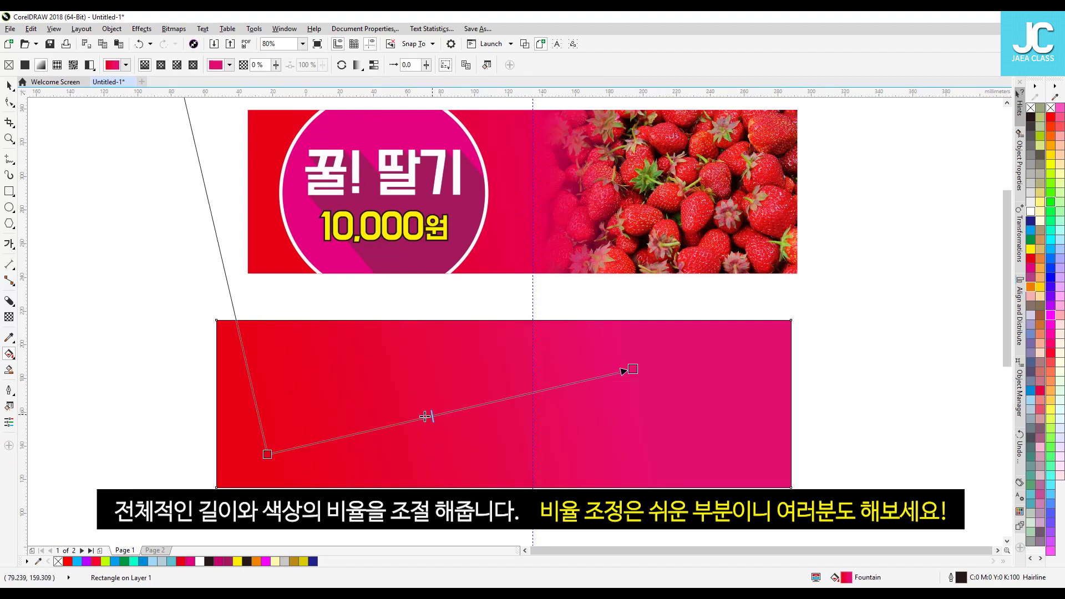
drag(374, 427, 373, 428)
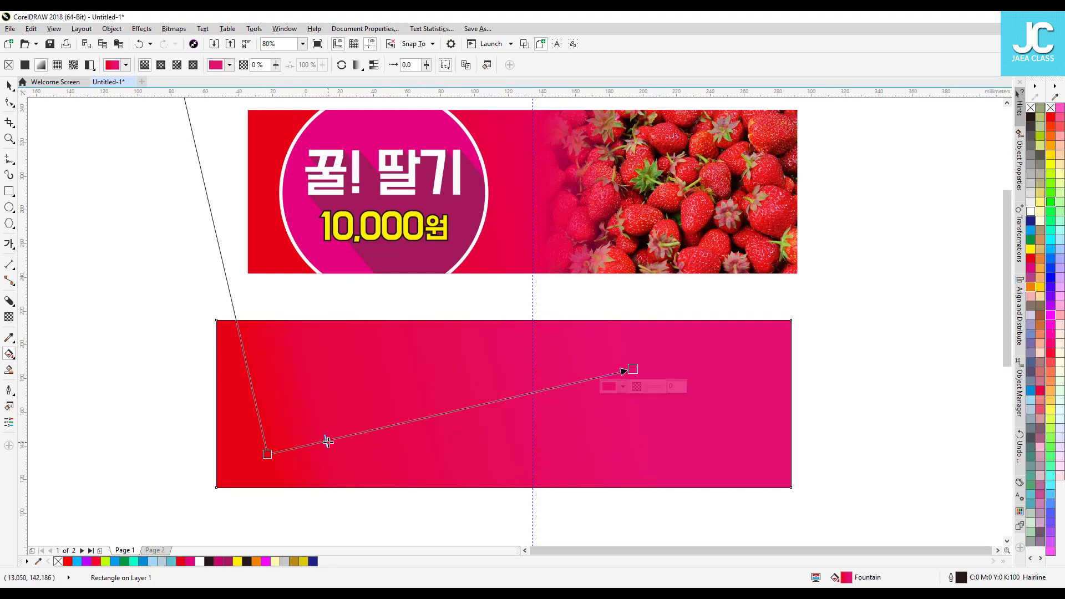
drag(326, 441, 444, 420)
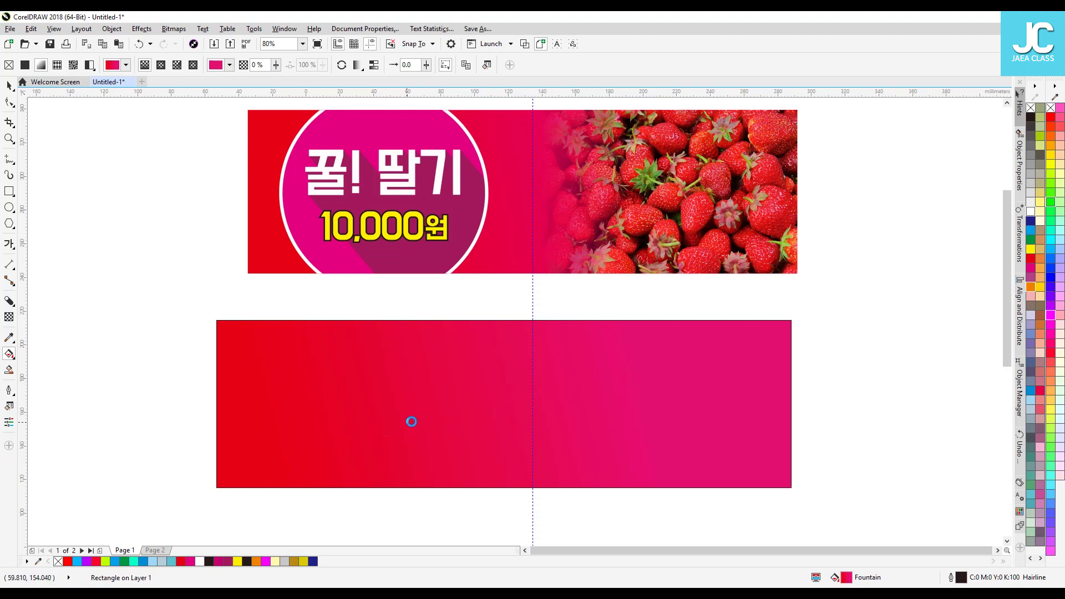
drag(633, 369, 499, 407)
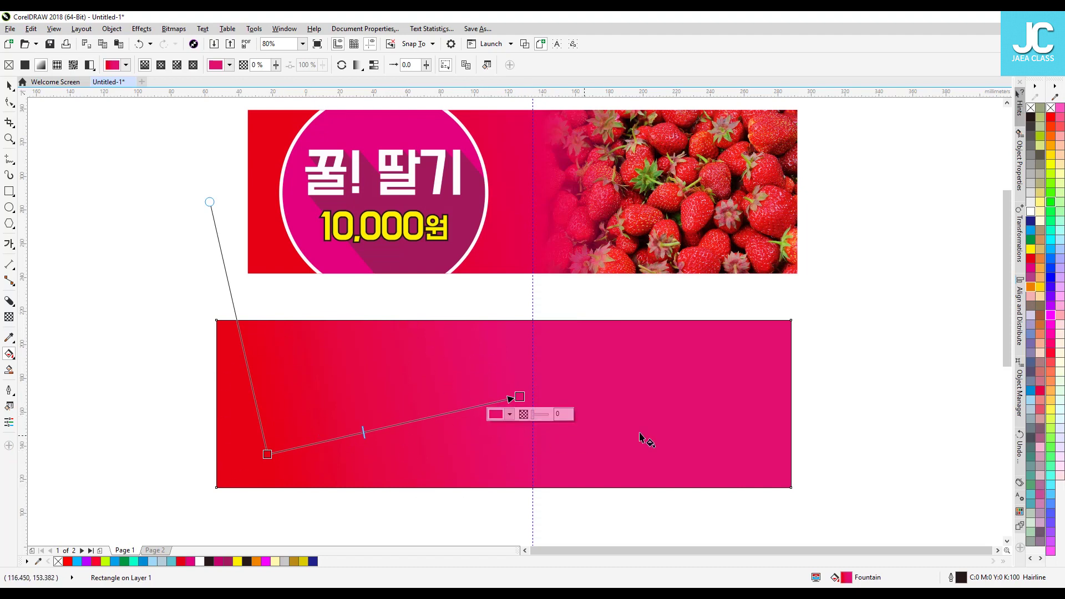
drag(520, 397, 558, 382)
drag(380, 428, 438, 413)
drag(196, 163, 241, 277)
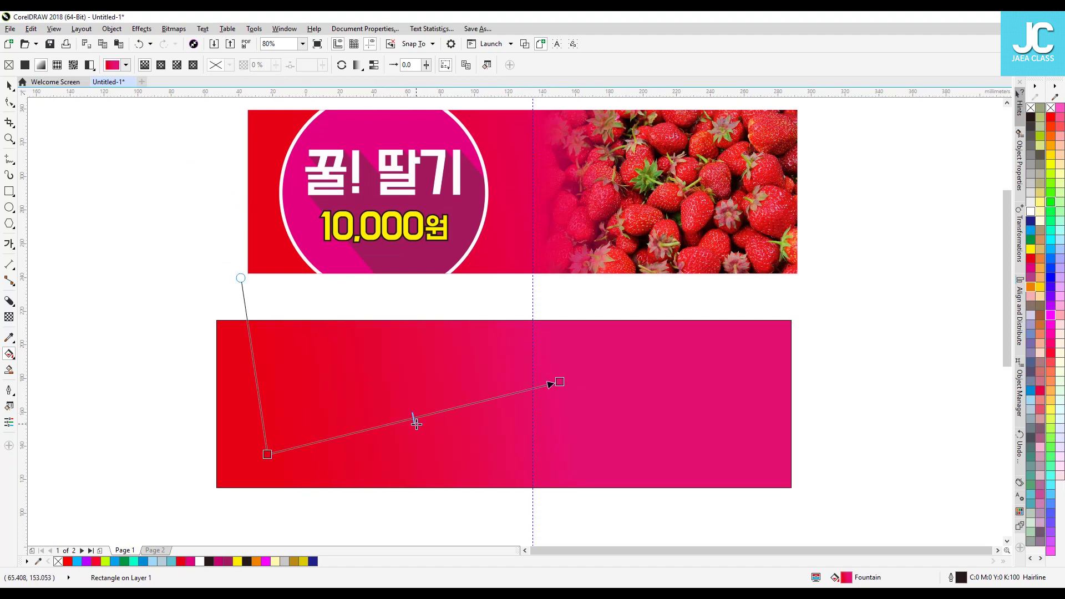
- Delete the vertical guideline crossing the sample banner and the gradient rectangle
click(10, 86)
click(519, 299)
click(614, 351)
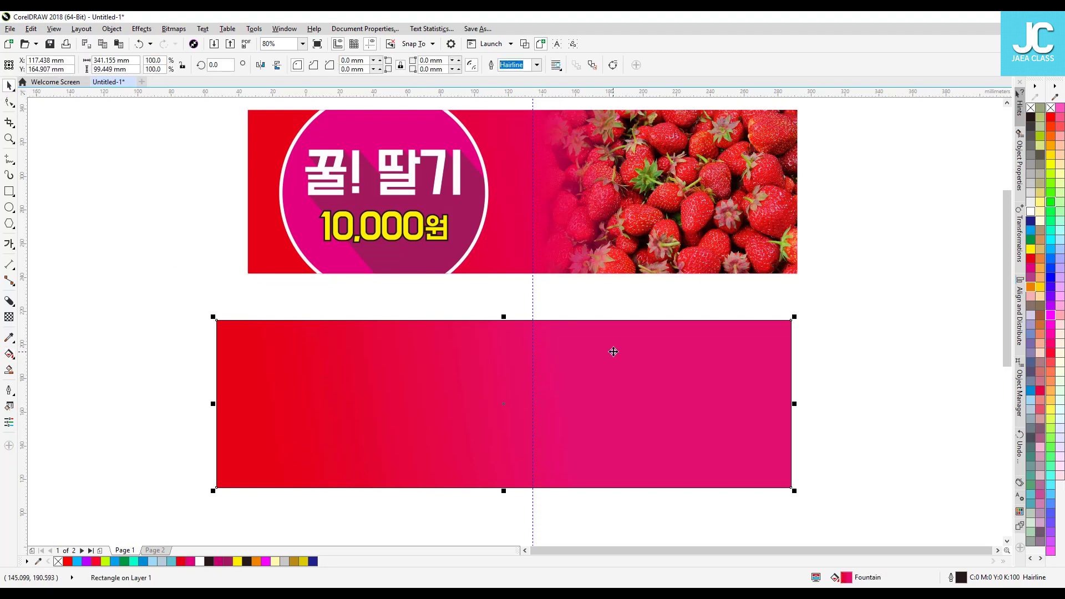
click(533, 290)
key(Delete)
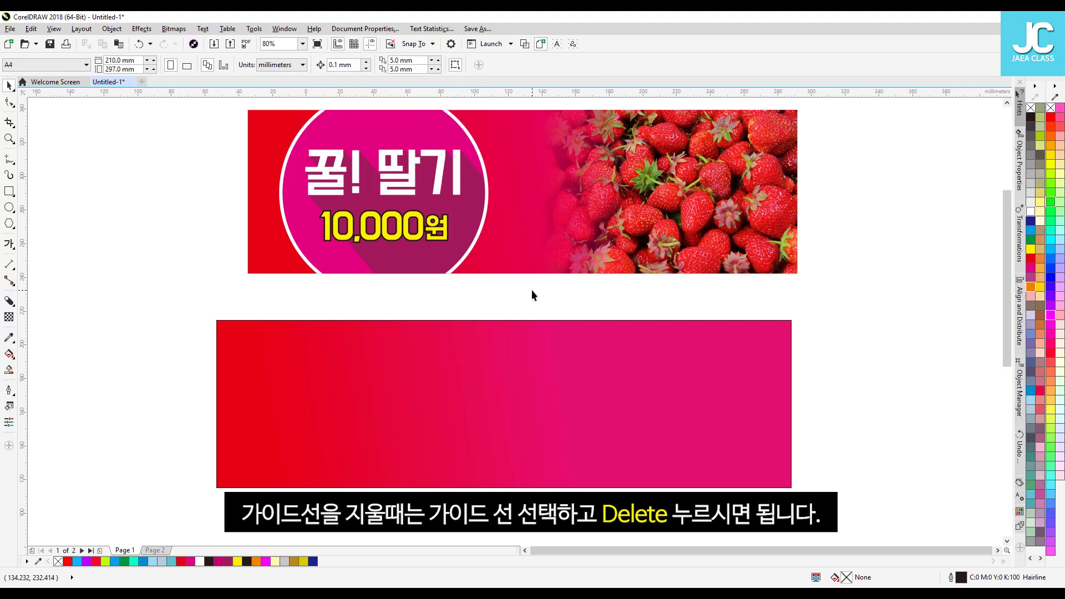
- Move the gradient rectangle up close beneath the sample banner and widen it slightly on both sides
drag(349, 383, 367, 359)
key(F4)
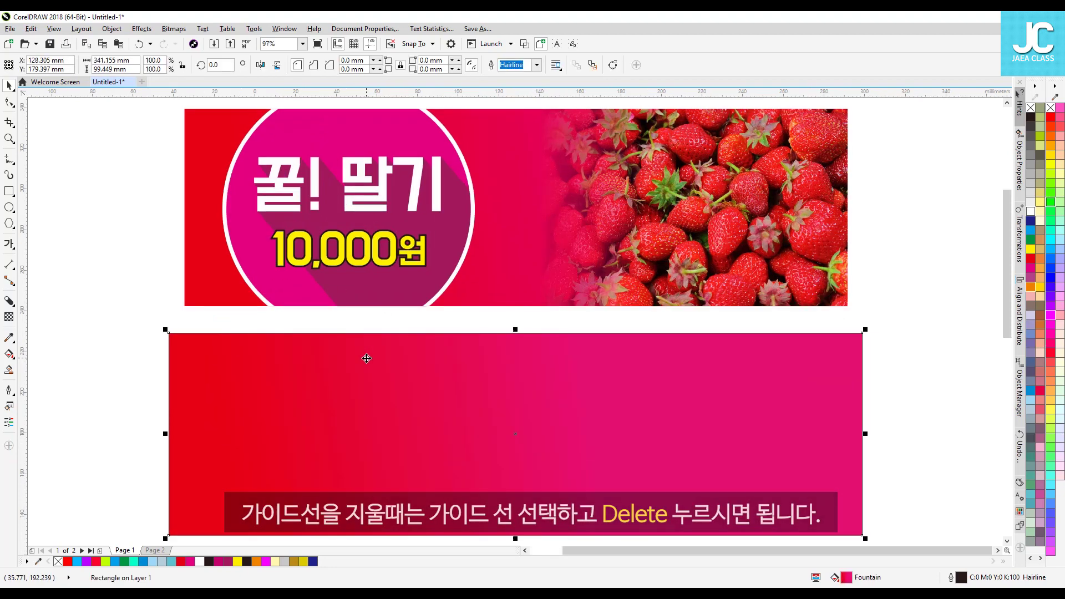
drag(241, 365, 254, 363)
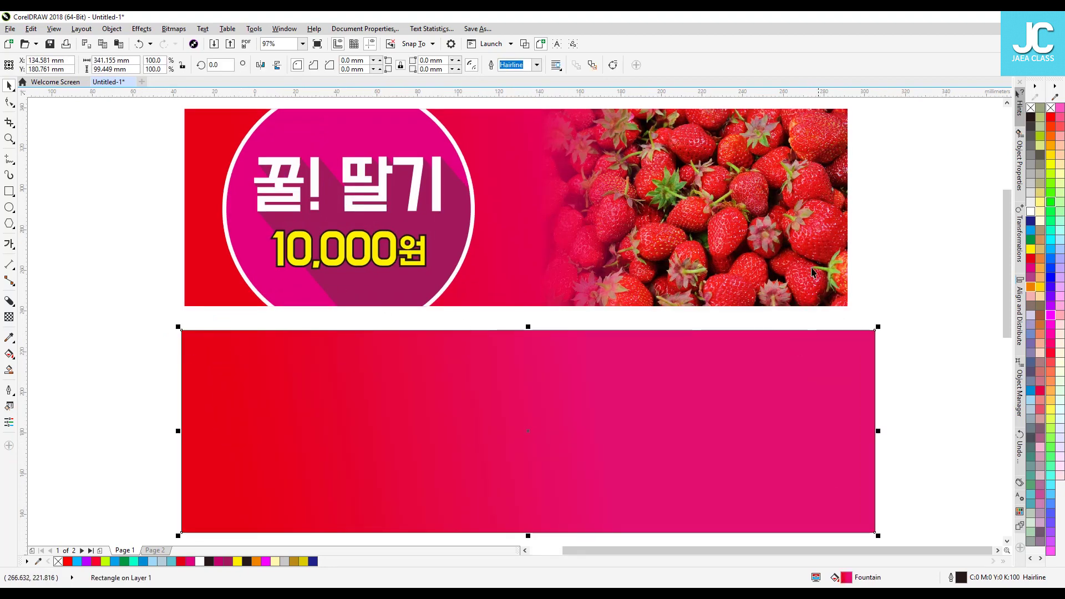
drag(736, 419, 724, 419)
click(725, 419)
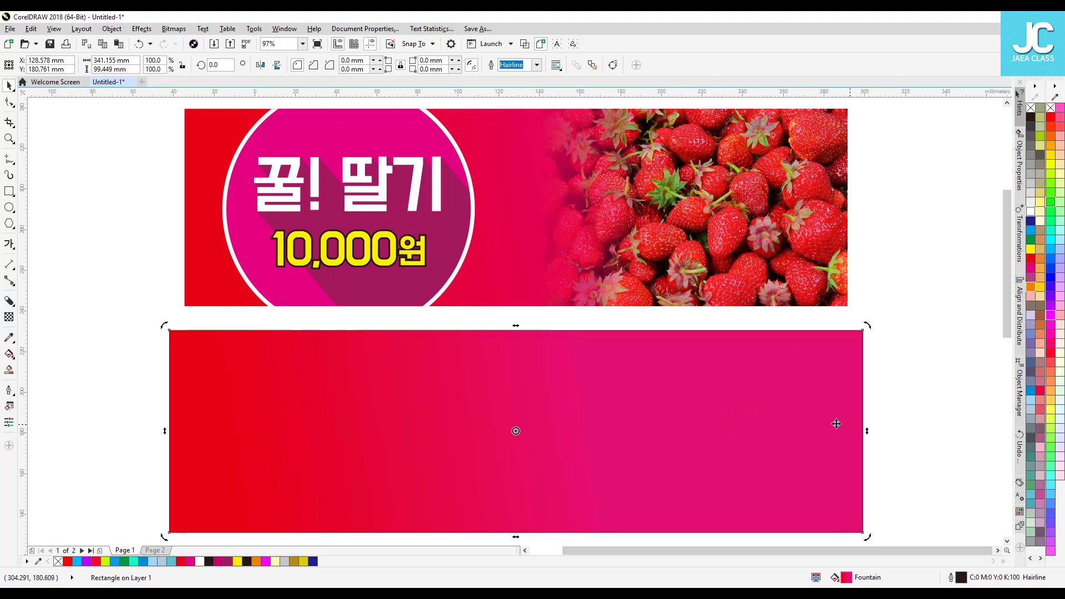
click(838, 424)
drag(867, 430, 887, 431)
drag(683, 429, 681, 417)
click(136, 268)
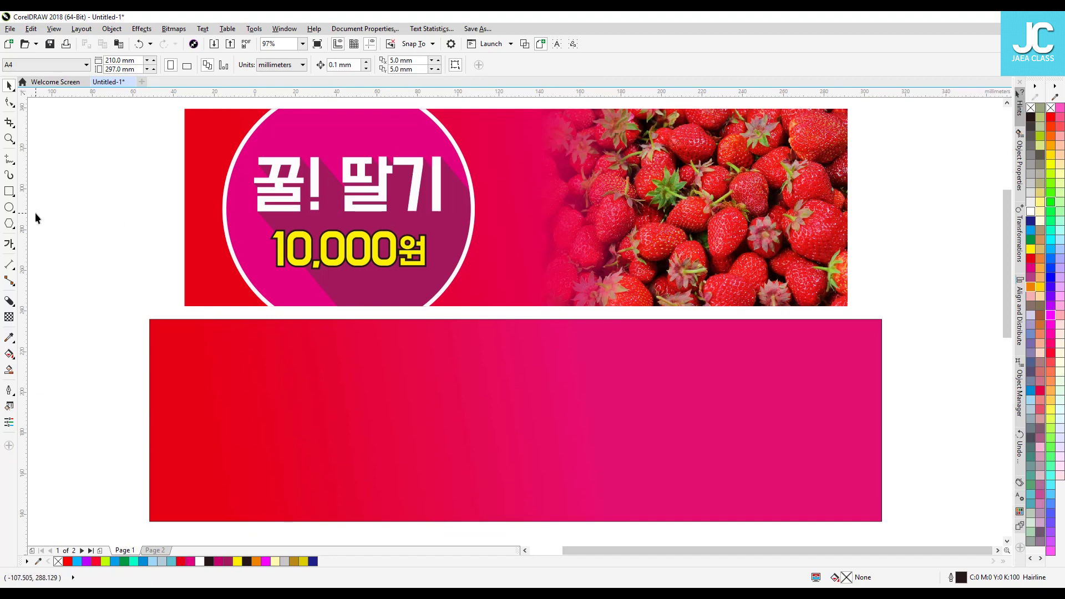
- Draw a circle about 124 mm in diameter over the left part of the gradient rectangle
click(8, 208)
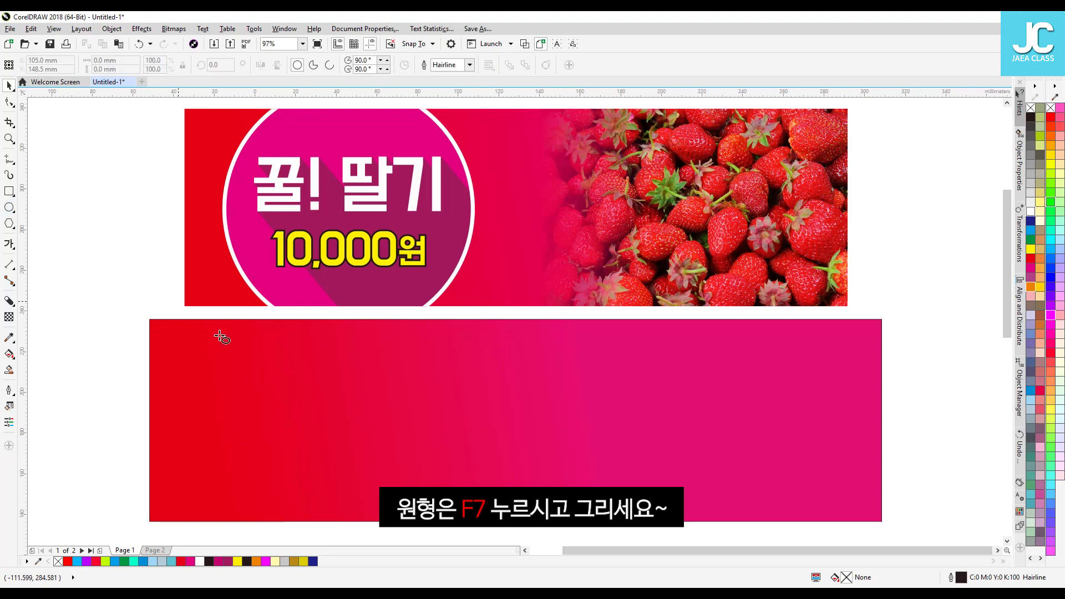
drag(269, 399, 395, 489)
key(space)
- Move the gradient rectangle further below the sample banner and reposition the circle over its left part, centred at about X 54, Y 141 mm
drag(275, 373, 448, 376)
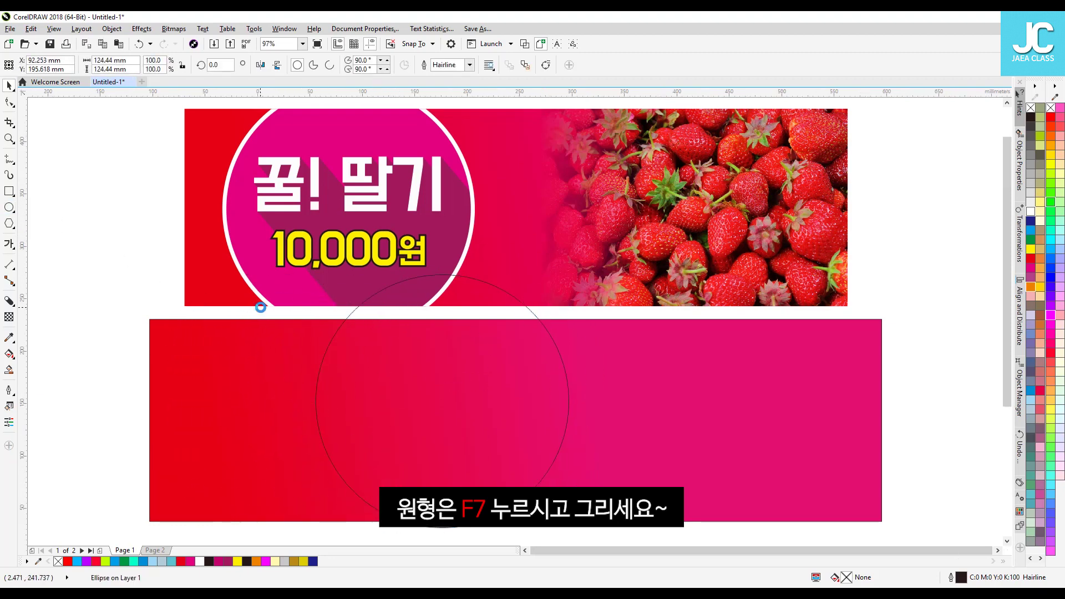
scroll(260, 308, down, 2)
drag(347, 335, 324, 361)
drag(482, 354, 485, 394)
drag(358, 388, 340, 418)
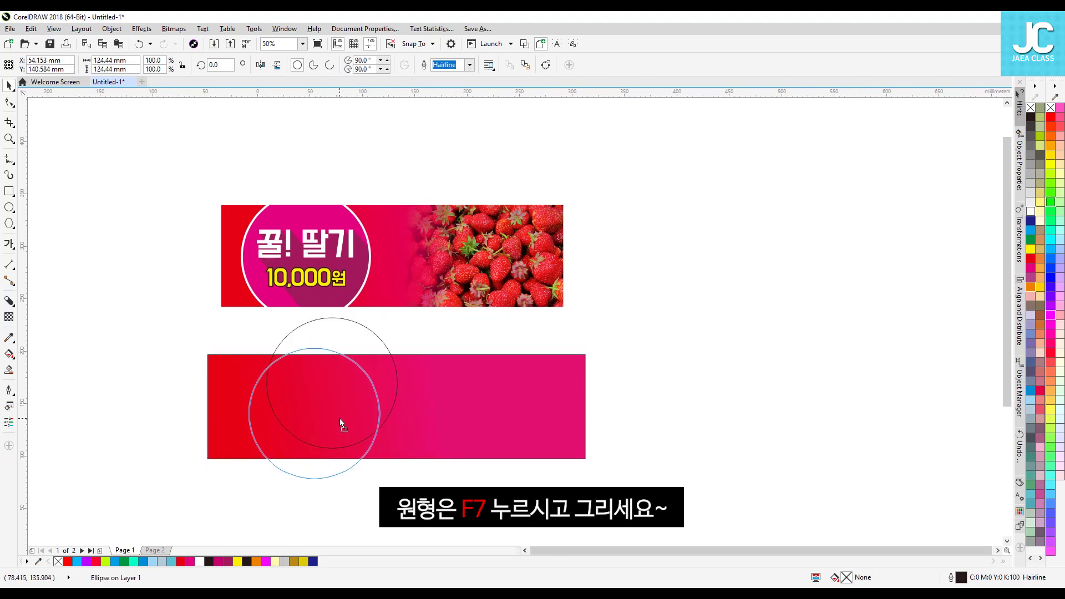
click(9, 139)
drag(134, 186, 577, 509)
click(7, 86)
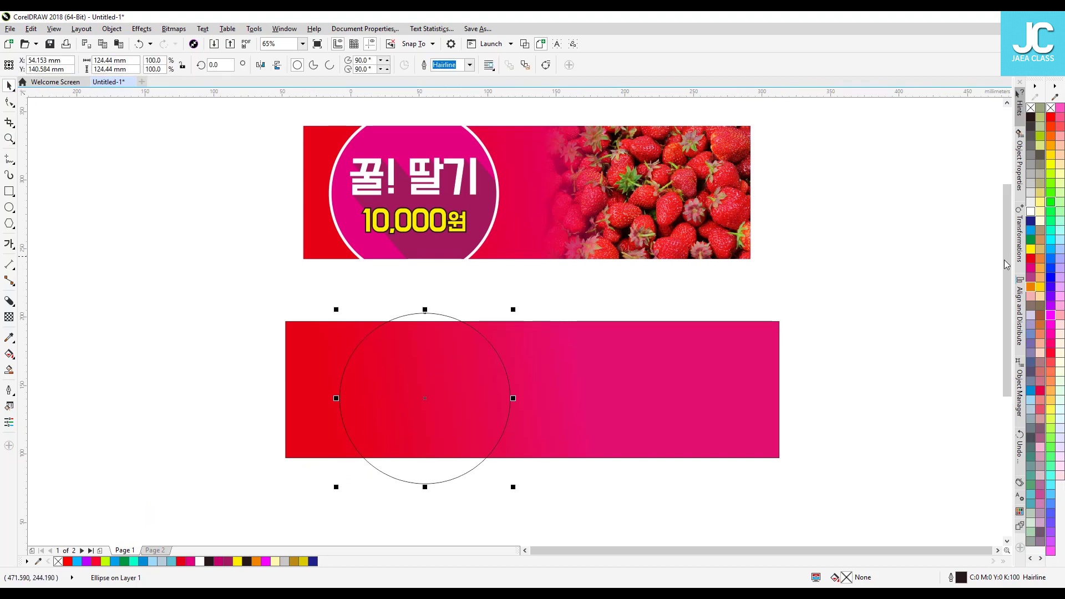
- Fill the circle with magenta (M100) and move it up to be centred at about X 44, Y 147 mm
click(1031, 268)
drag(433, 346, 418, 330)
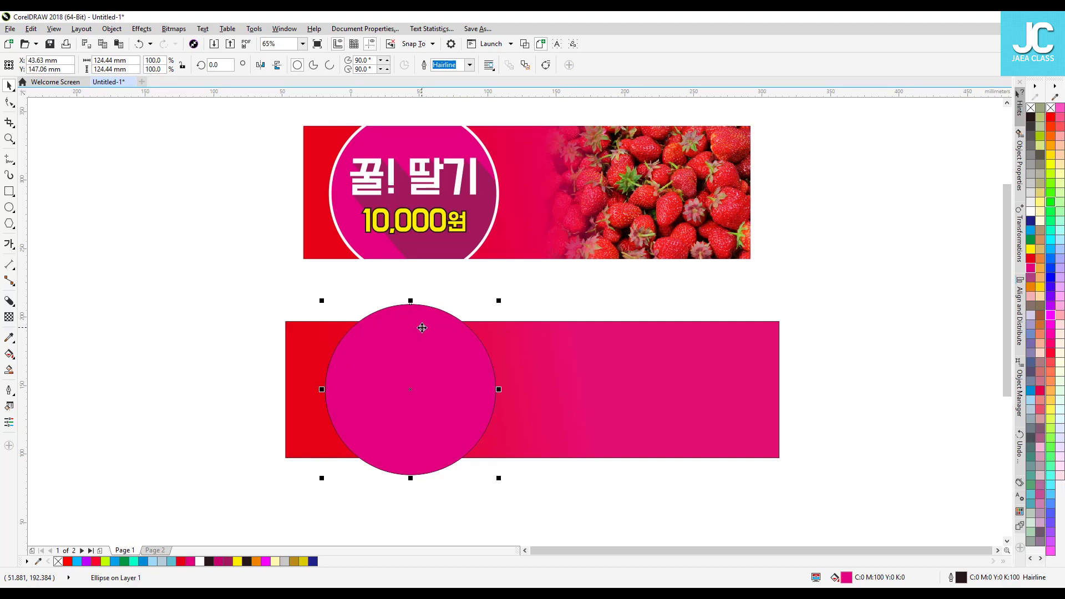
- Give the magenta circle a 2.0 mm white outline
click(469, 65)
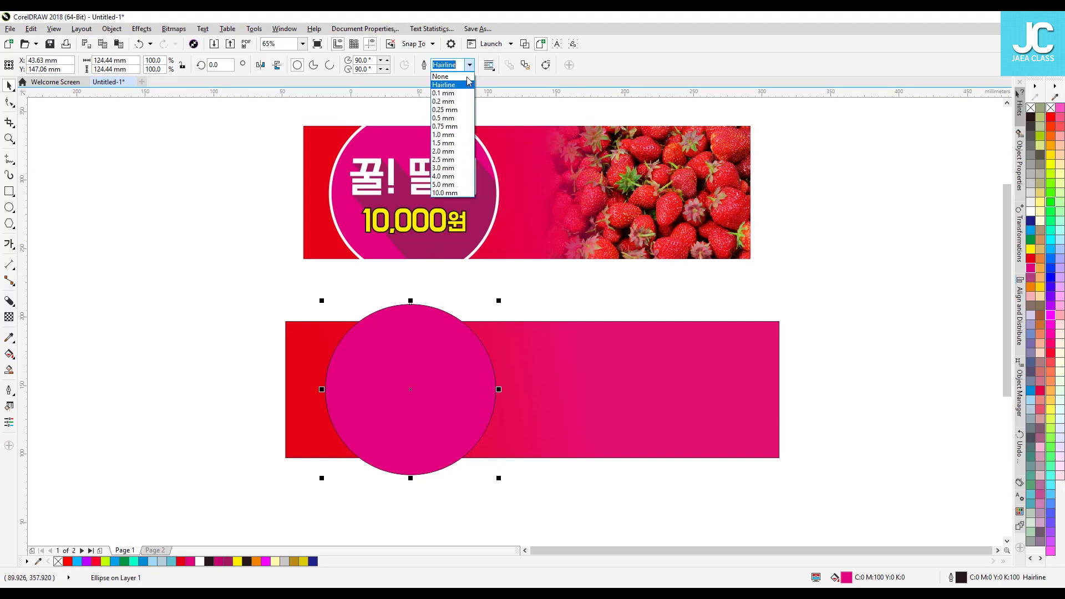
click(465, 135)
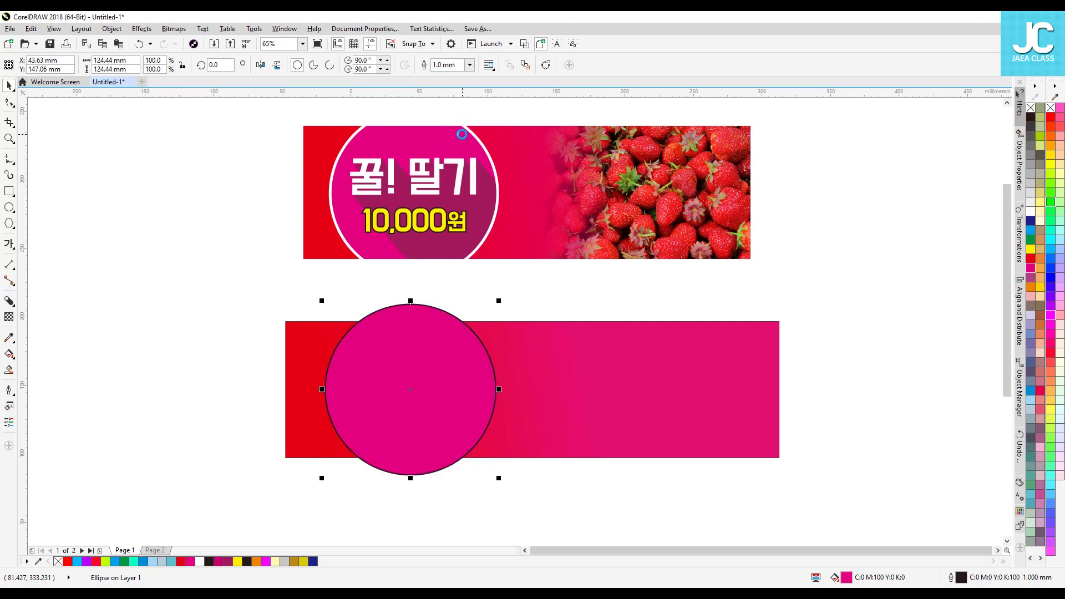
click(470, 65)
click(464, 151)
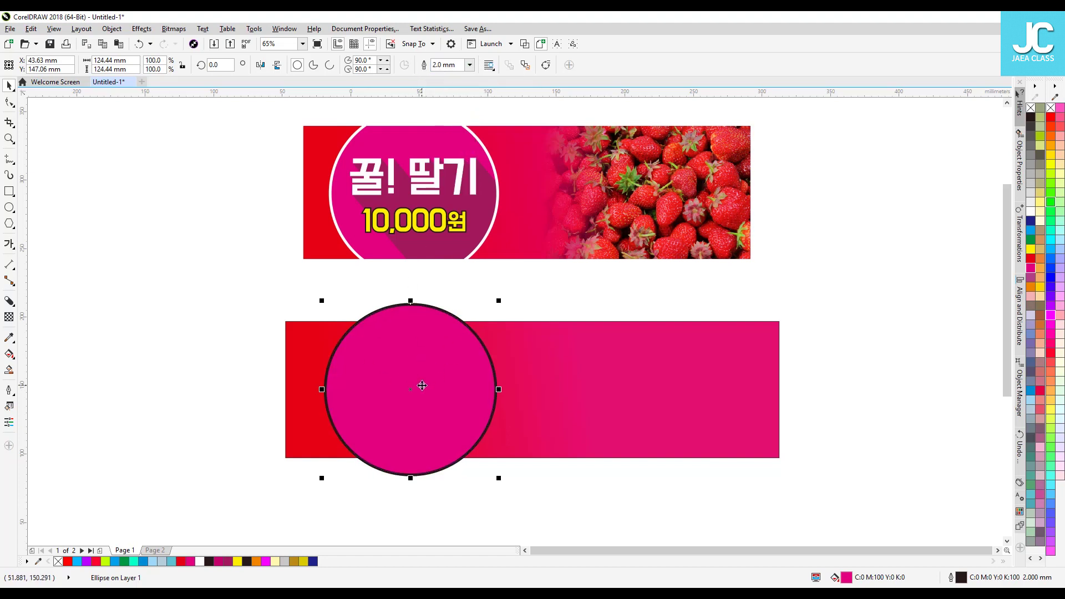
right_click(1032, 213)
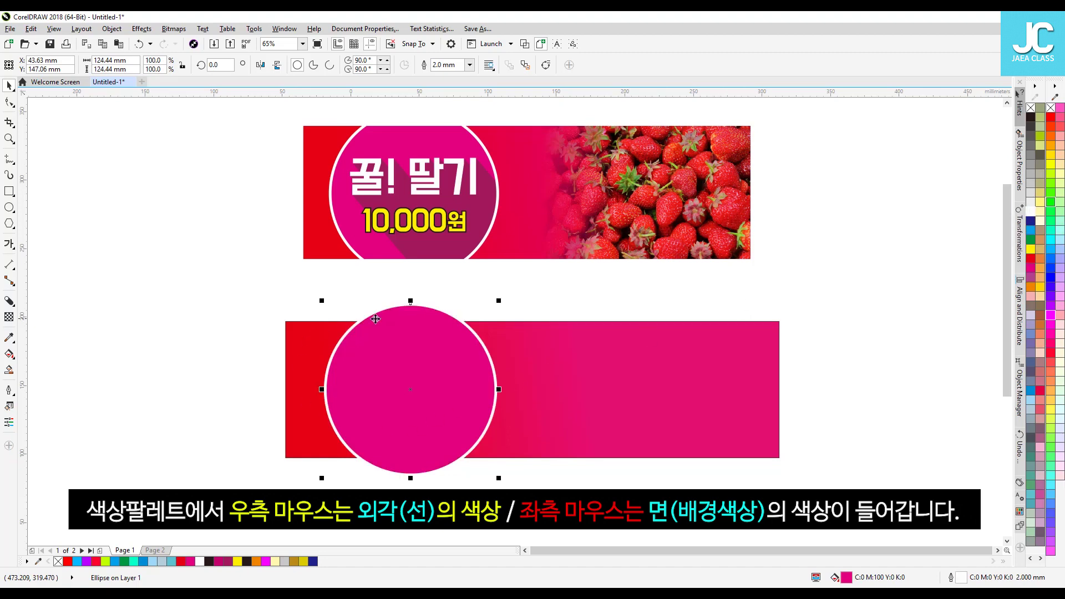
- Try a white fill on the circle, undo it and deselect the circle
click(1032, 212)
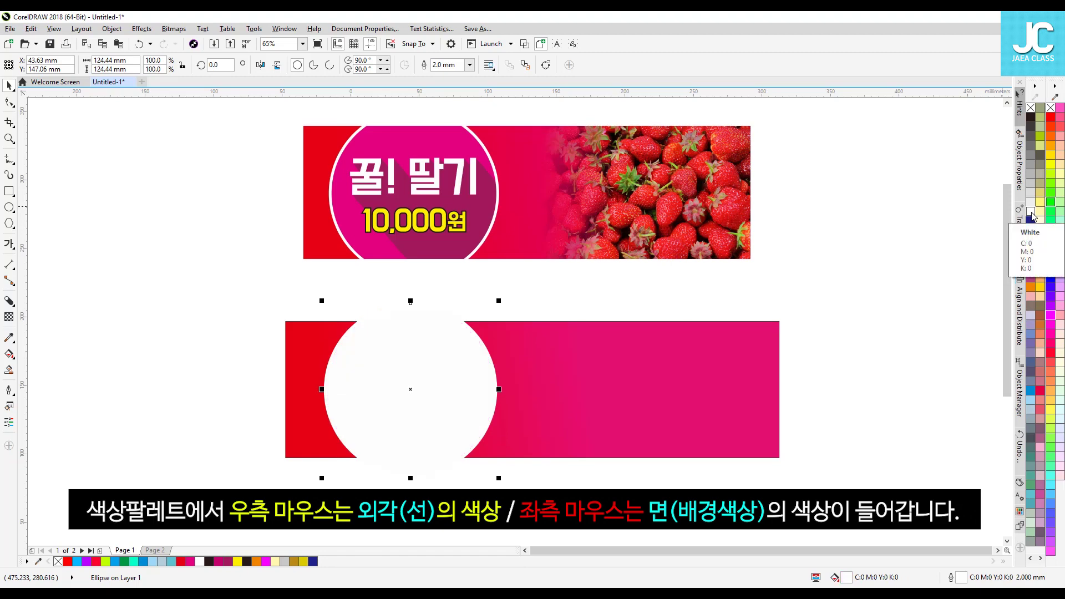
key(ctrl+z)
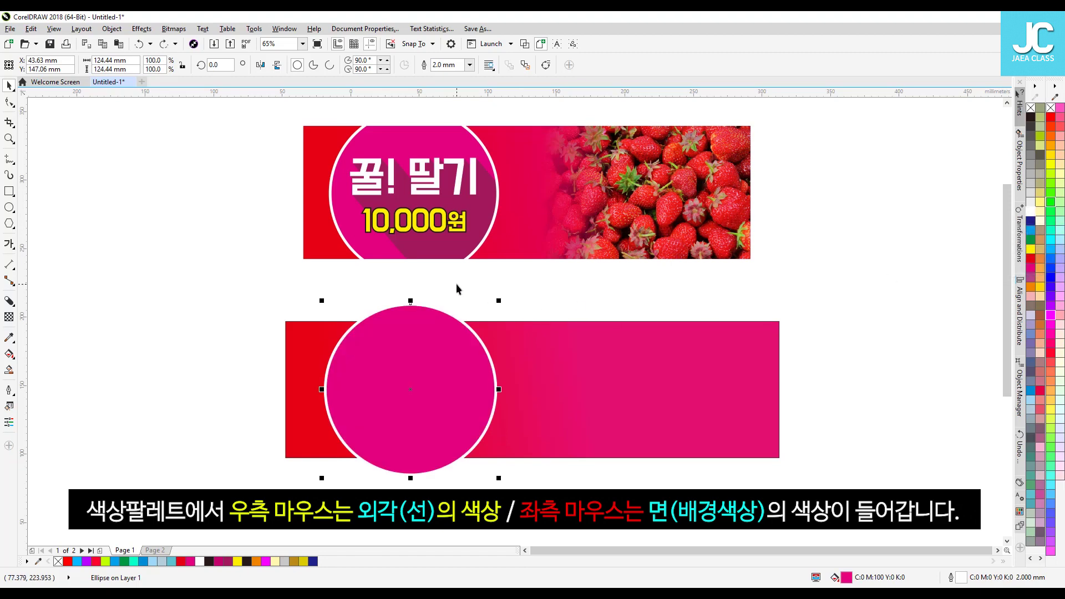
click(457, 288)
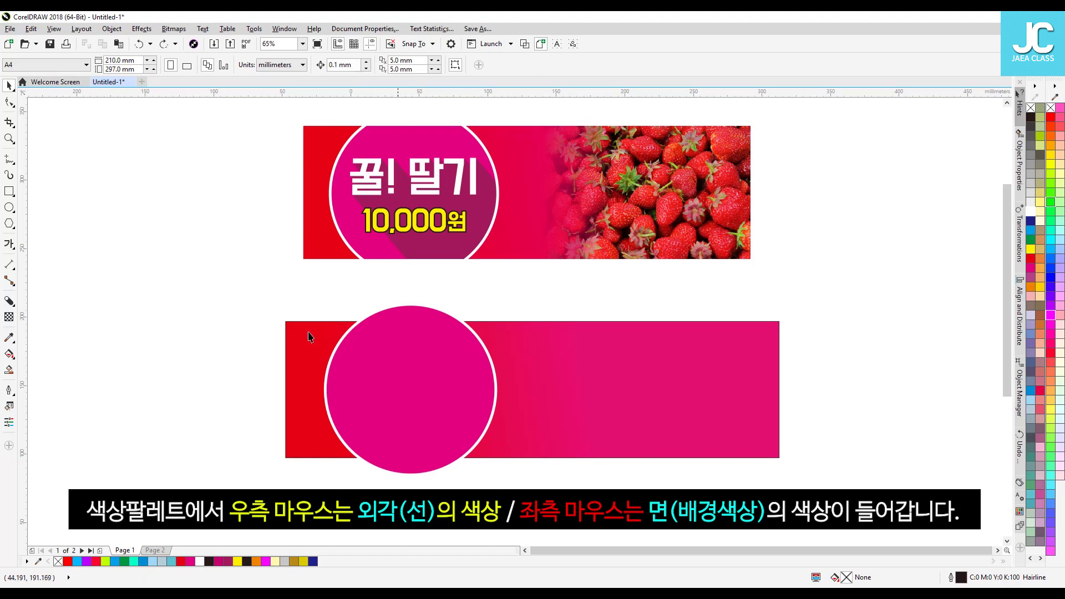
- Add the artistic text "꿀! 딸기" inside the circle and set its font to 배달의민족 도현
click(10, 244)
click(370, 390)
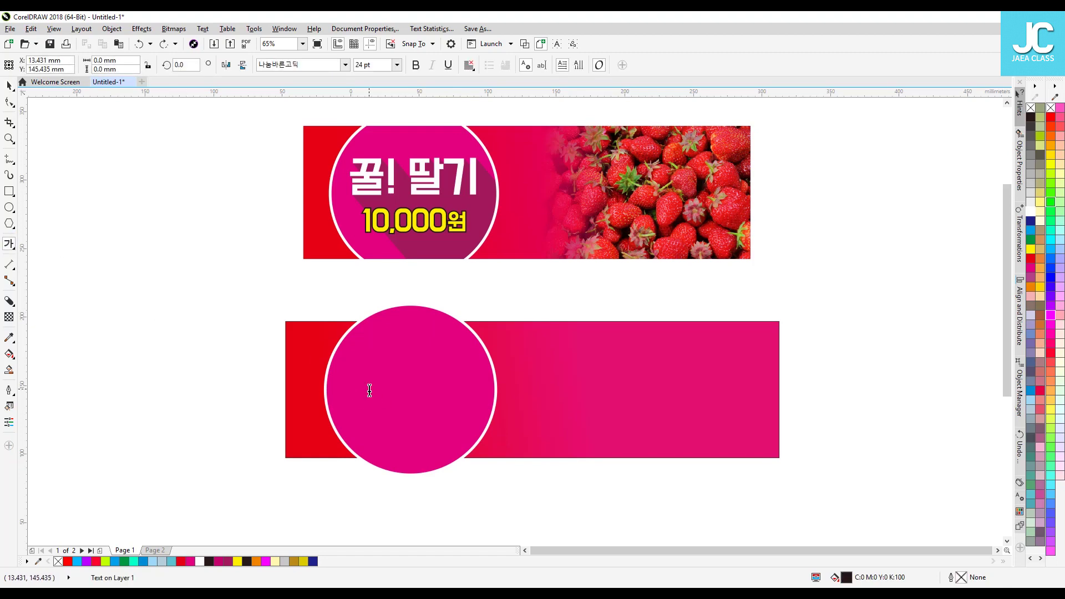
text(Rnf)
key(Hangul)
text(ㄲ)
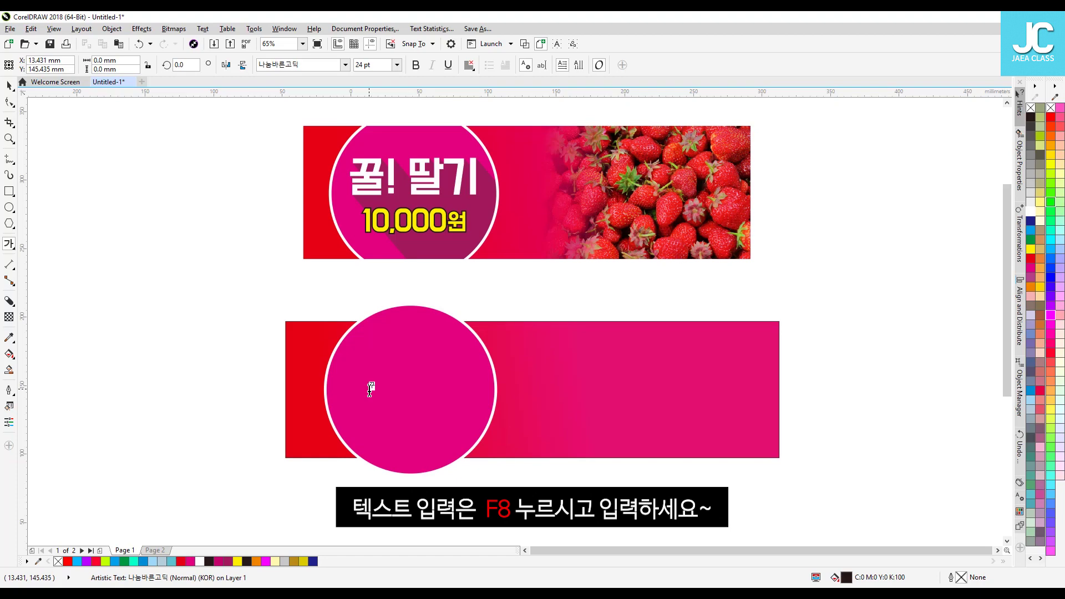
text(ㅜㄹ! 딸기)
click(12, 86)
click(346, 65)
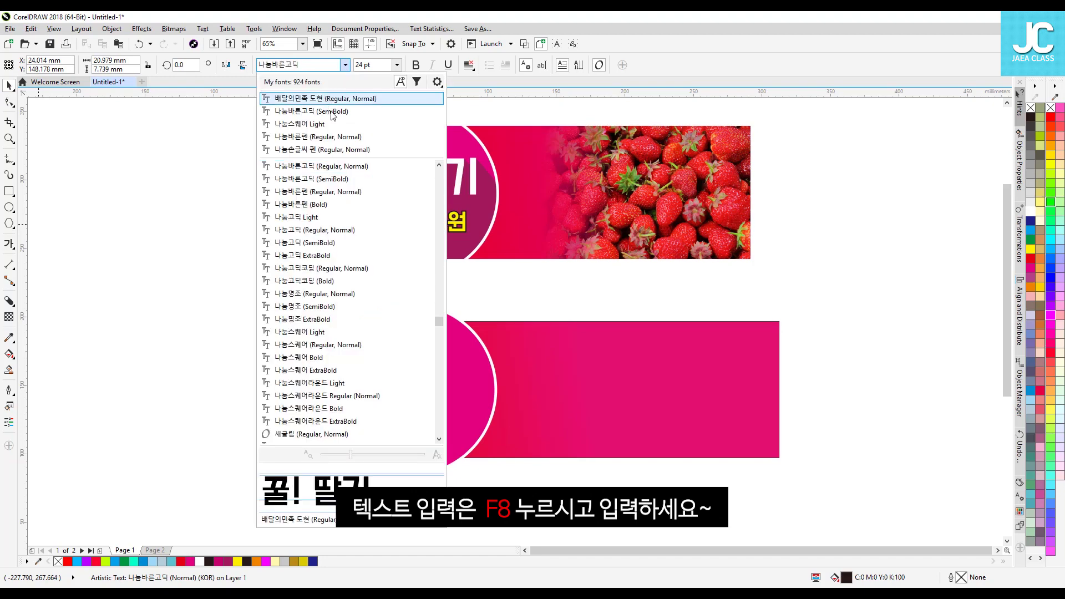
click(331, 100)
- Enlarge the "꿀! 딸기" text to about 81 pt just above the circle's centre and colour it white
drag(416, 381, 471, 411)
key(F10)
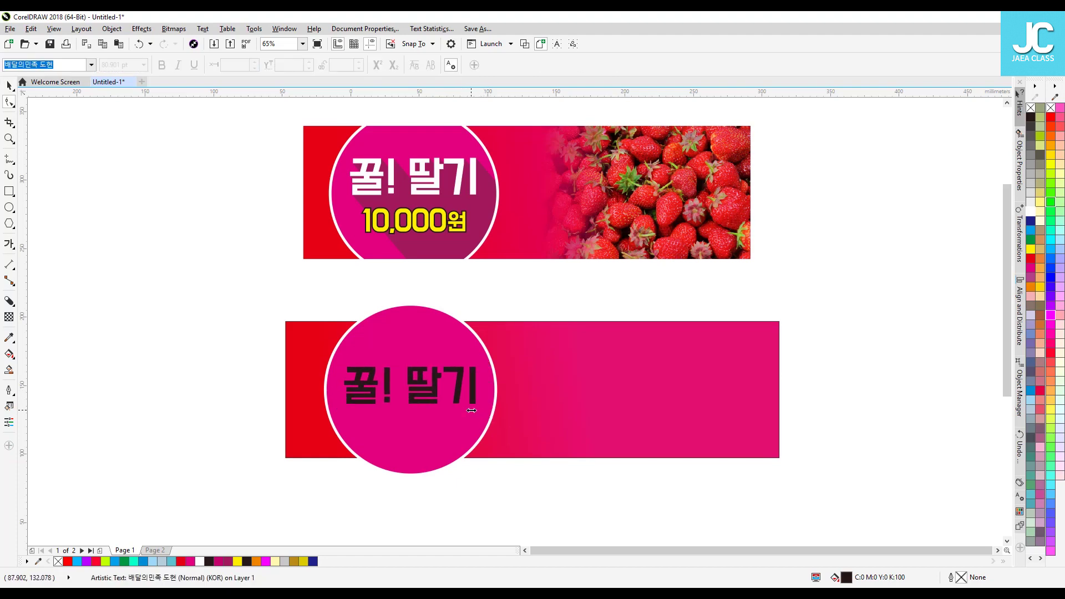
key(space)
drag(466, 372, 467, 366)
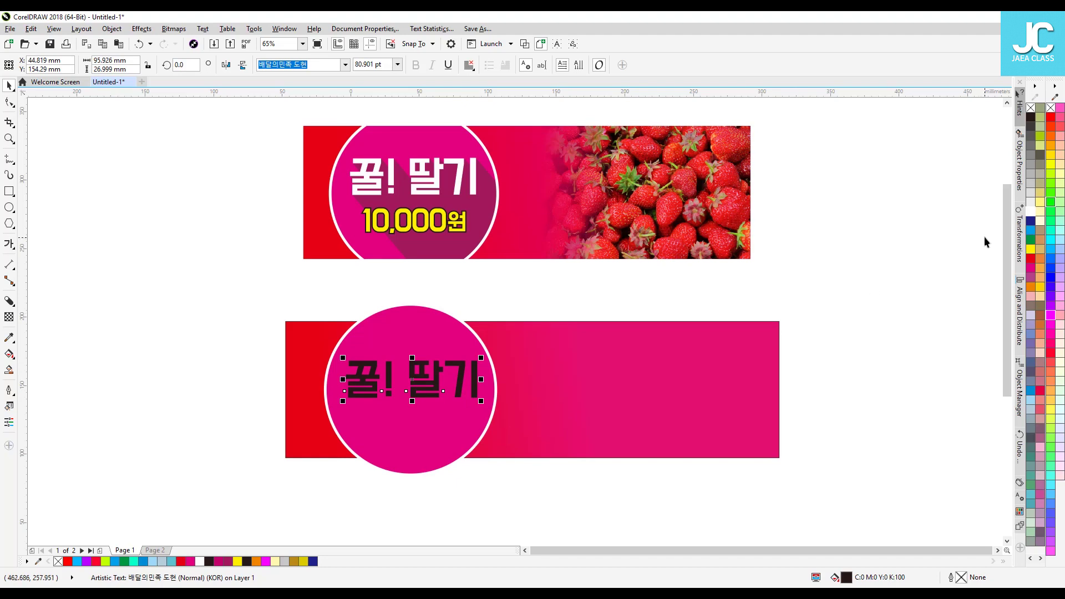
click(1031, 211)
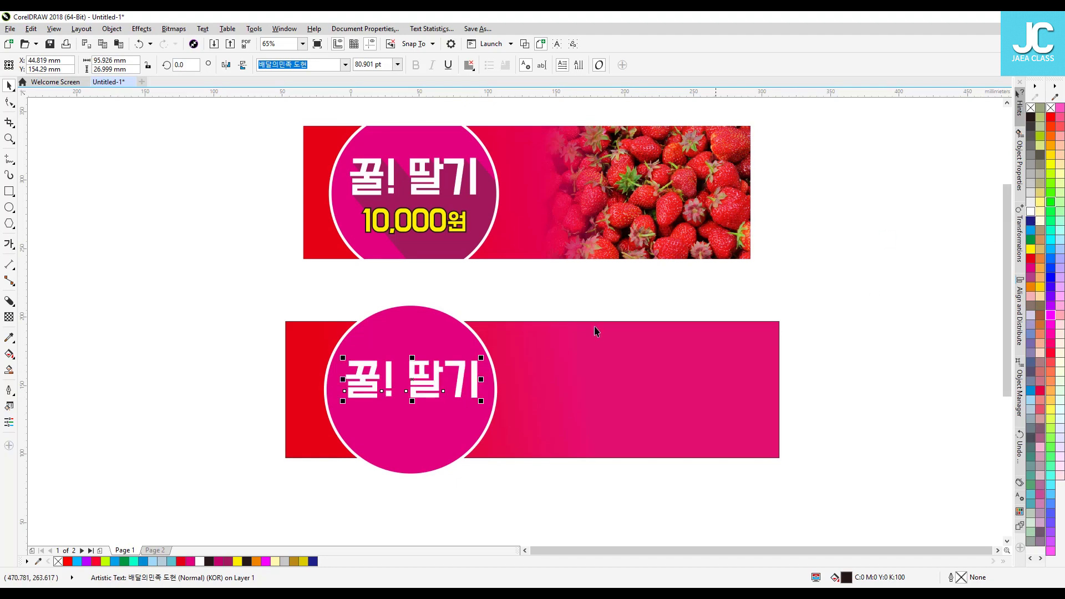
click(160, 373)
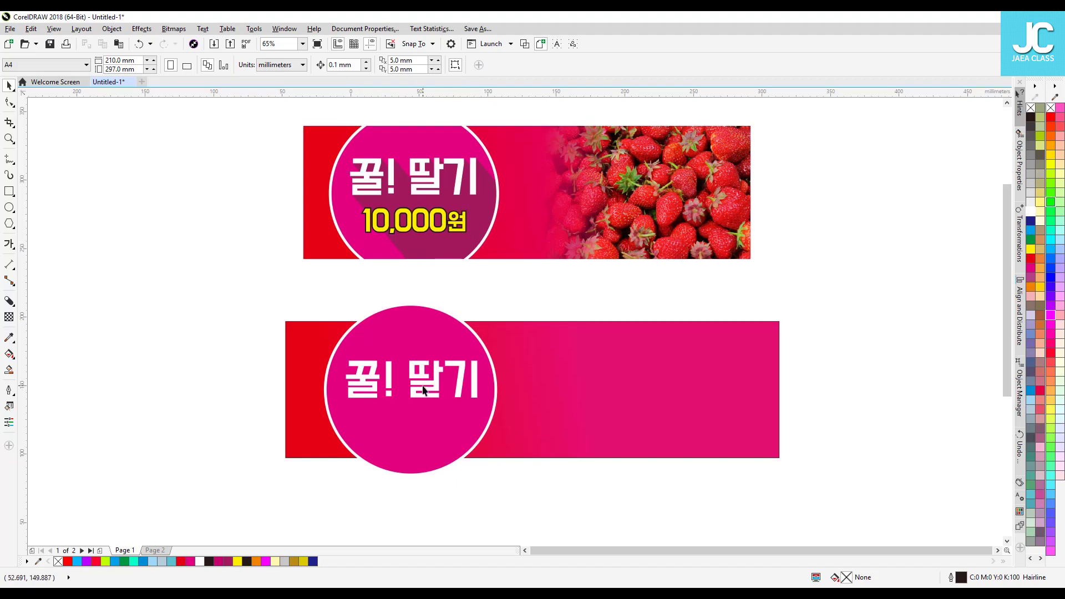
- Add a block shadow about 100 mm long at about 302° to the "꿀! 딸기" text, running down to the lower right
click(423, 390)
click(8, 303)
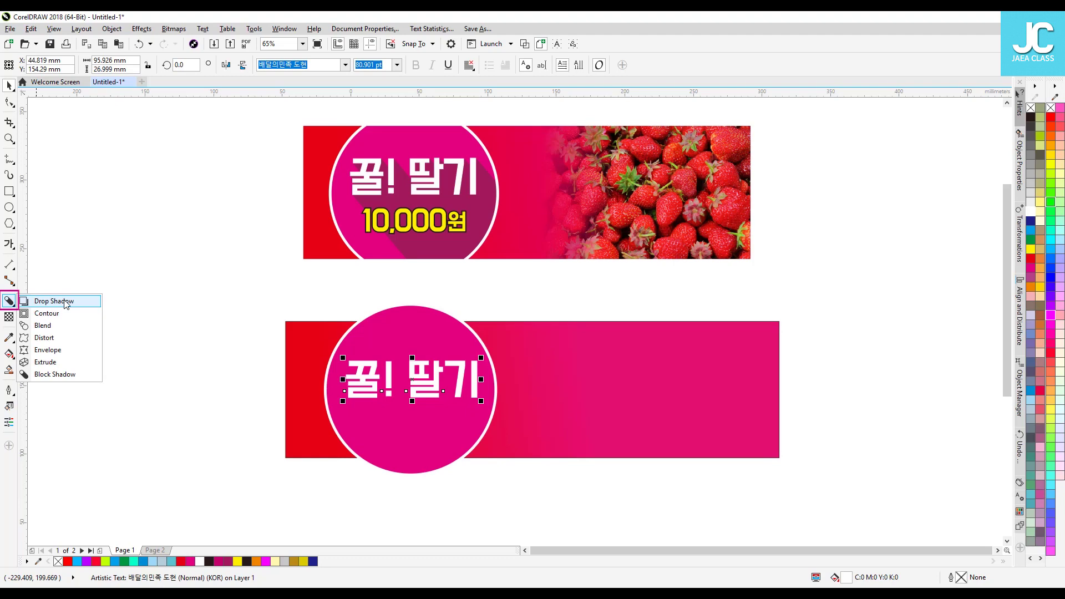
click(57, 375)
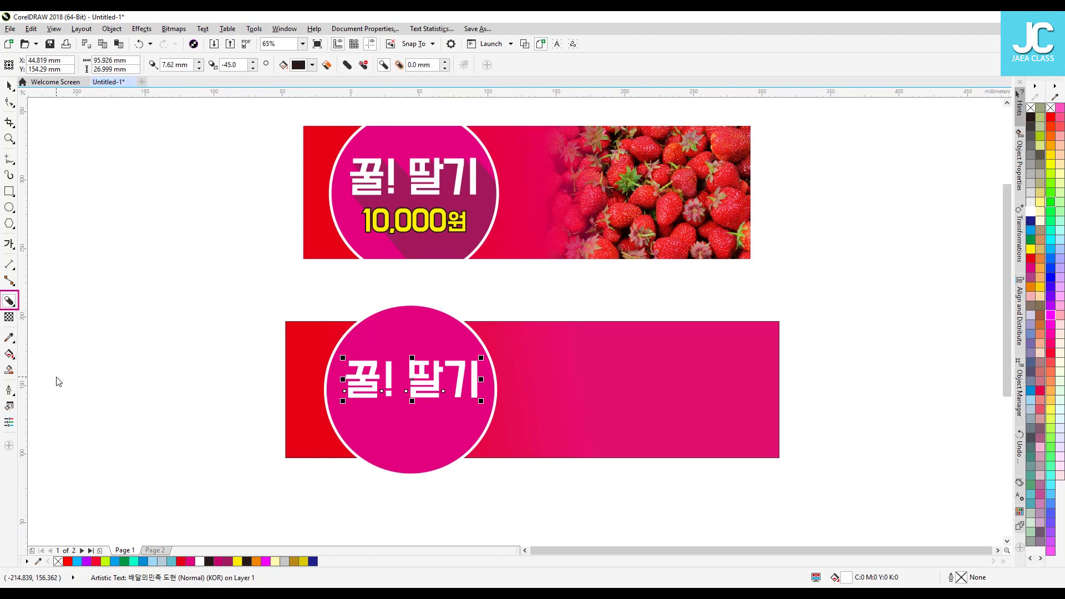
drag(417, 387, 486, 497)
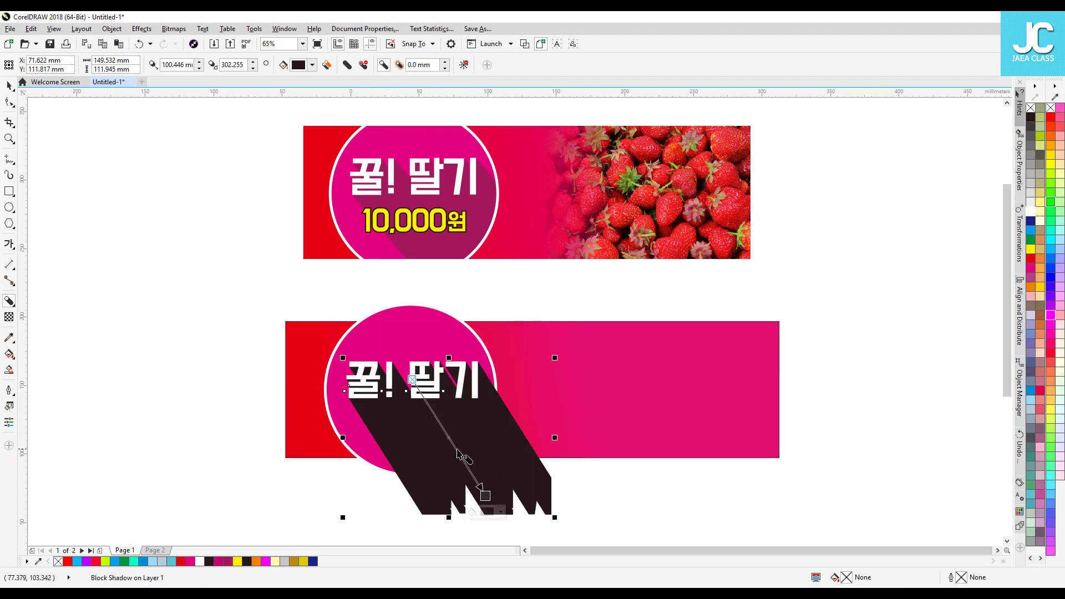
- Break the block shadow apart from the "꿀! 딸기" text
click(9, 87)
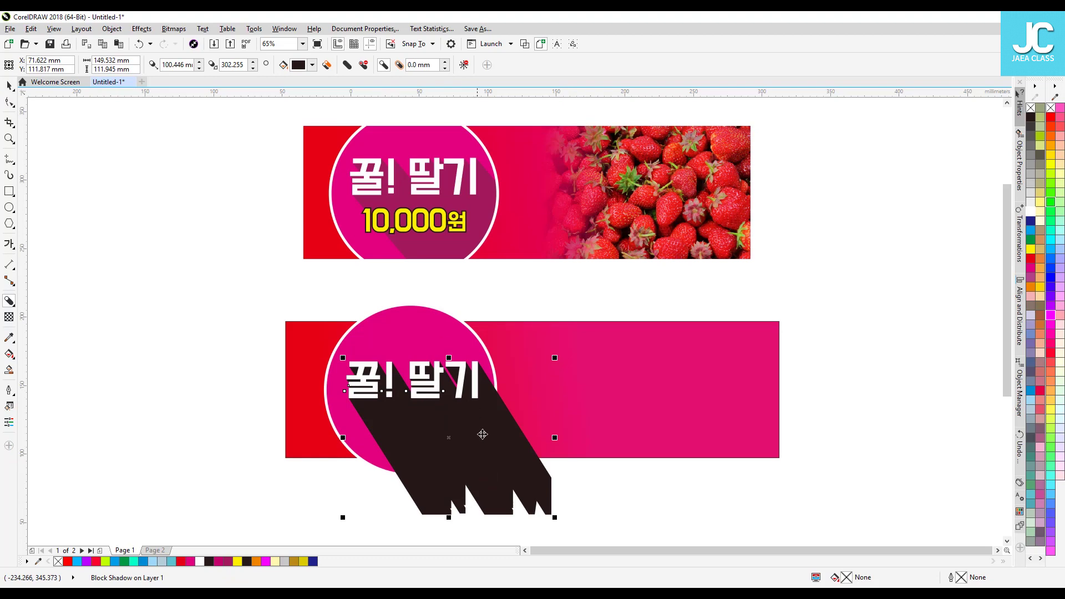
right_click(482, 438)
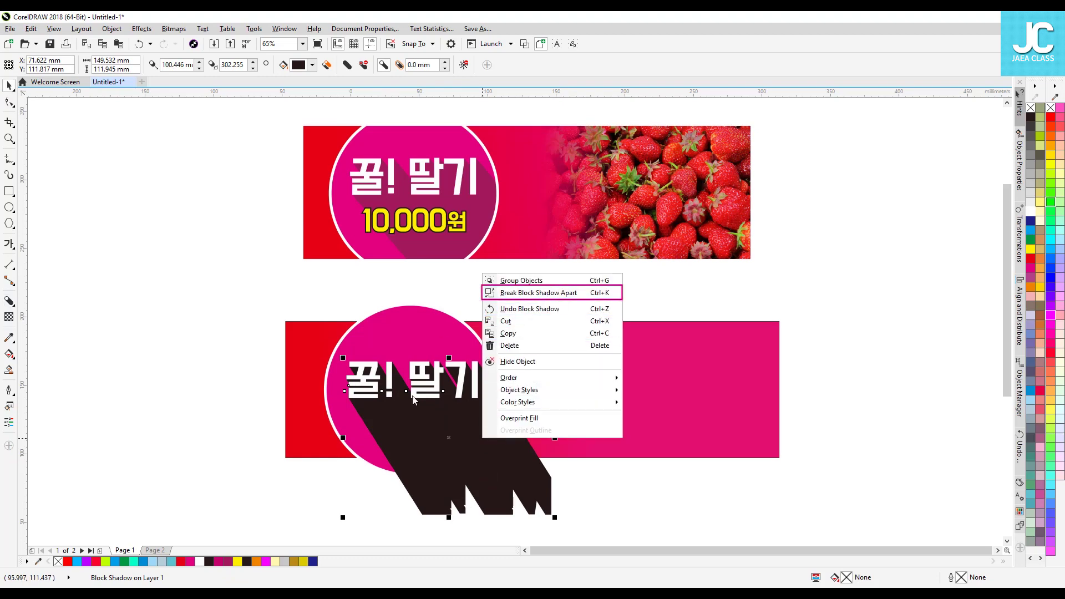
click(544, 293)
- Move the separated black shadow to the right of the circle and undo the move
click(611, 502)
drag(533, 486, 690, 405)
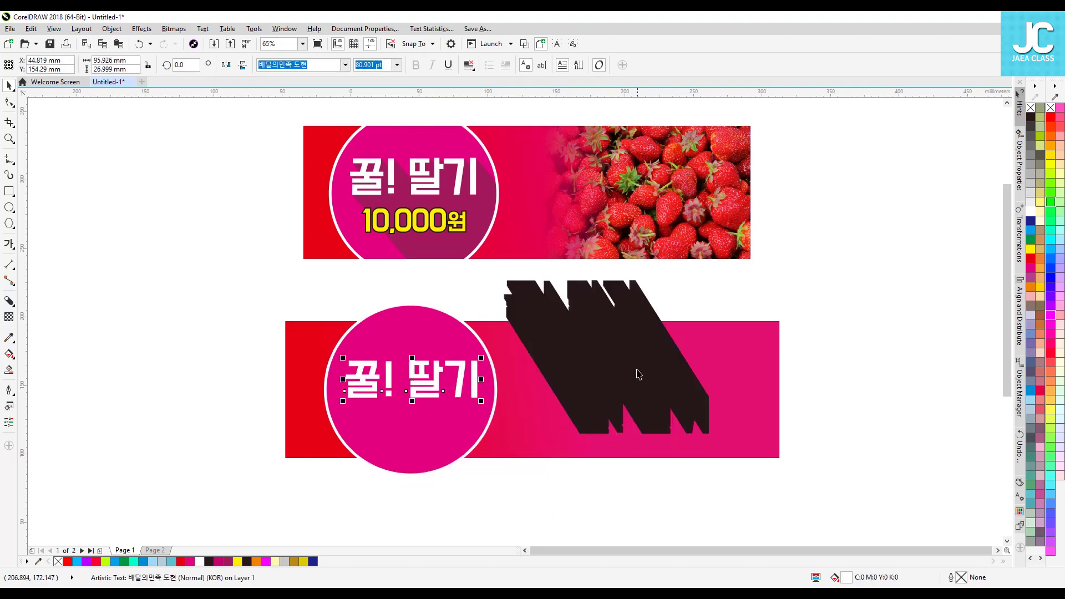
key(ctrl+z)
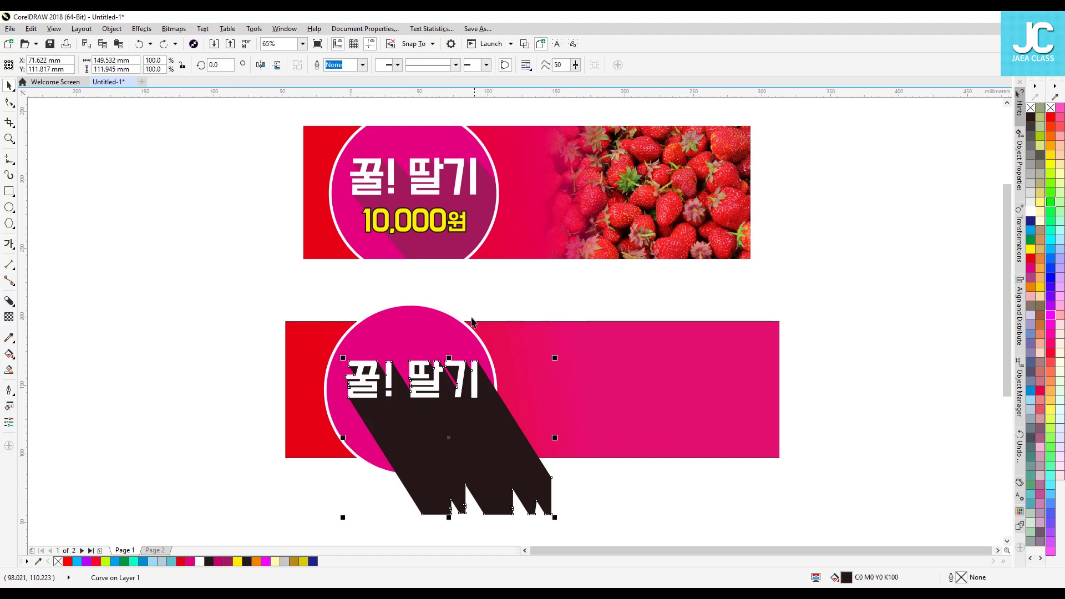
- Try palette fills on the shadow, including magenta (M100) and purple (C60 M60)
click(1051, 316)
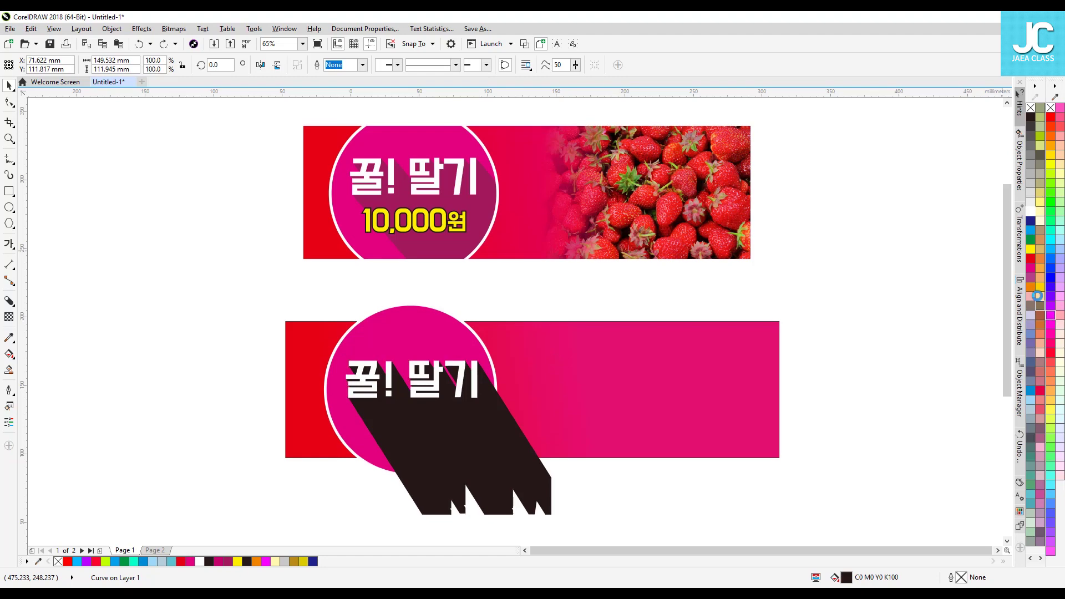
click(1032, 264)
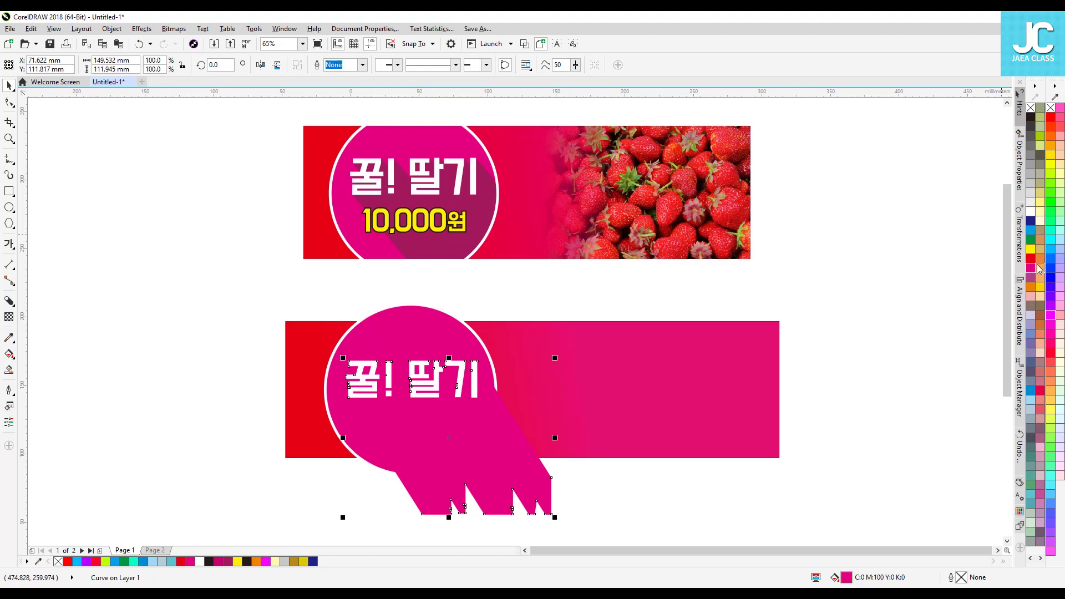
click(1034, 347)
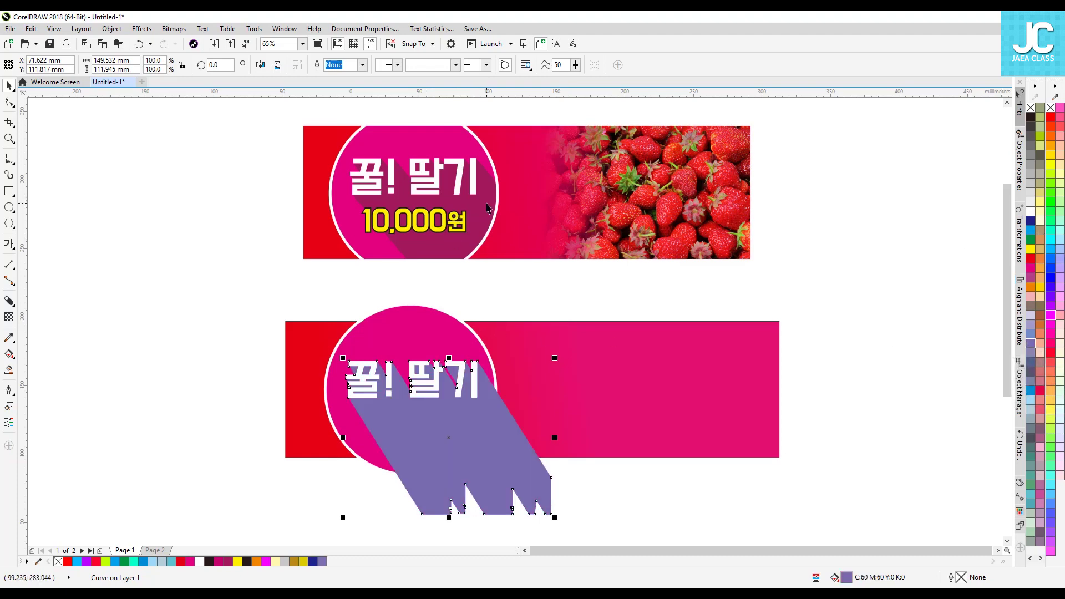
- Sample the plum shadow colour (C43 M100 Y44 K0) from the sample banner's circle and apply it to the new shadow
click(9, 337)
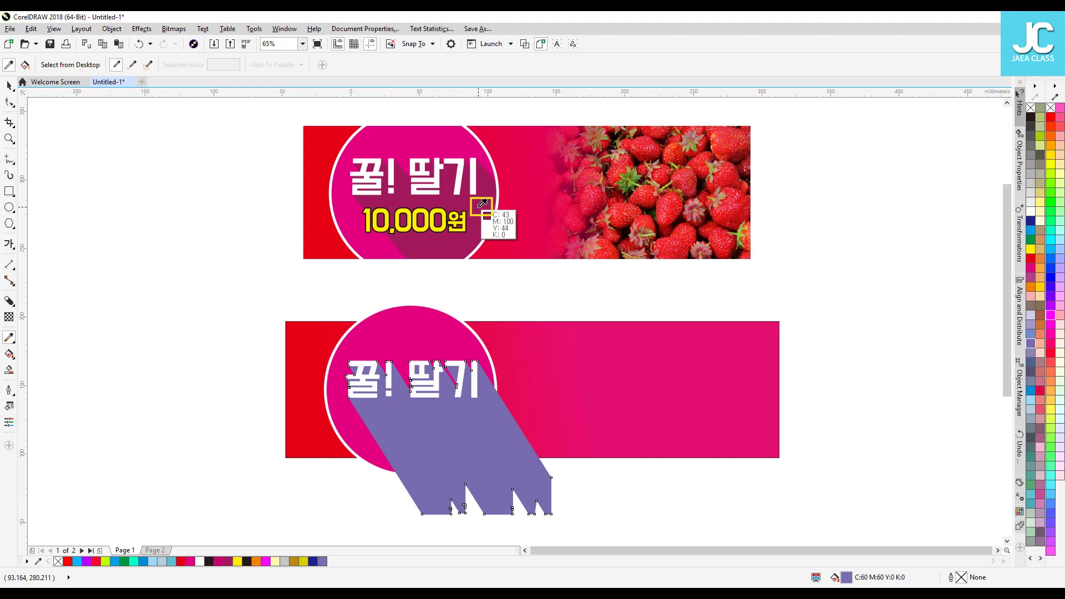
click(482, 204)
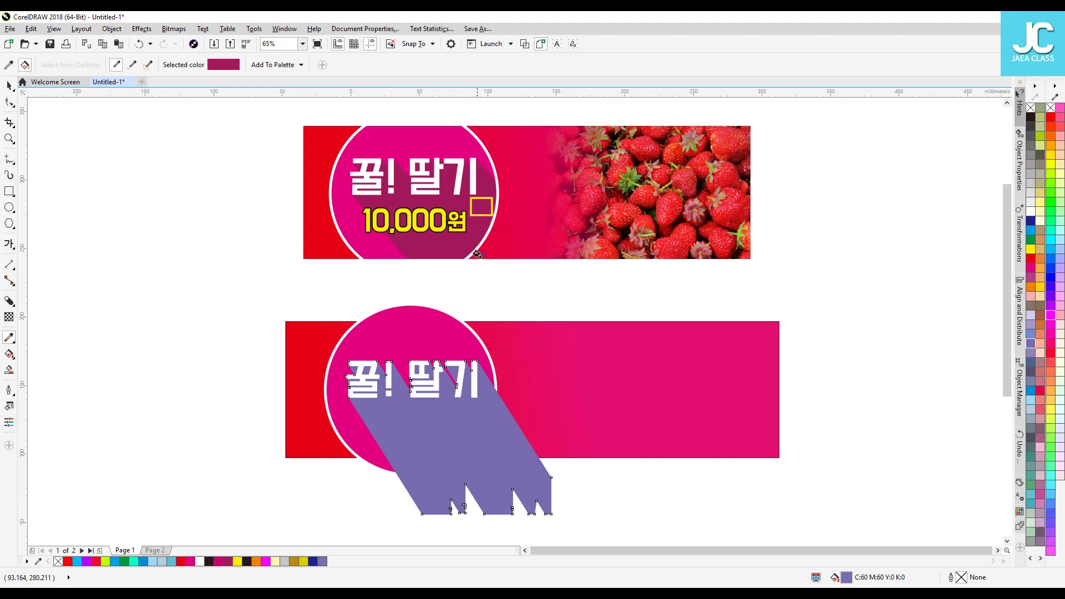
click(480, 425)
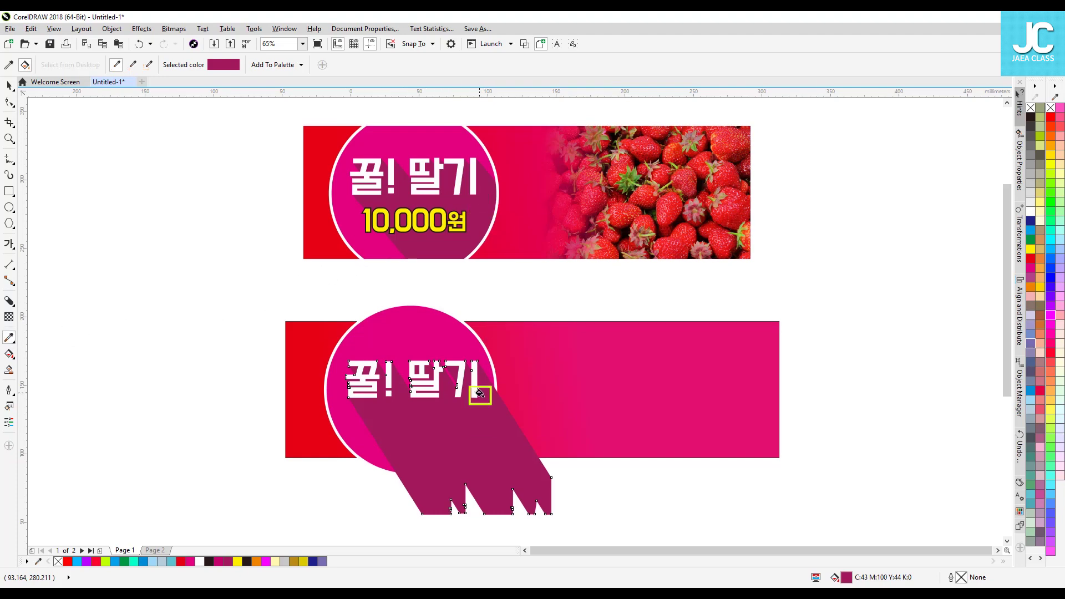
click(9, 85)
- Move the plum shadow away from the text towards the upper right and undo the move
drag(508, 448, 586, 394)
key(ctrl+z)
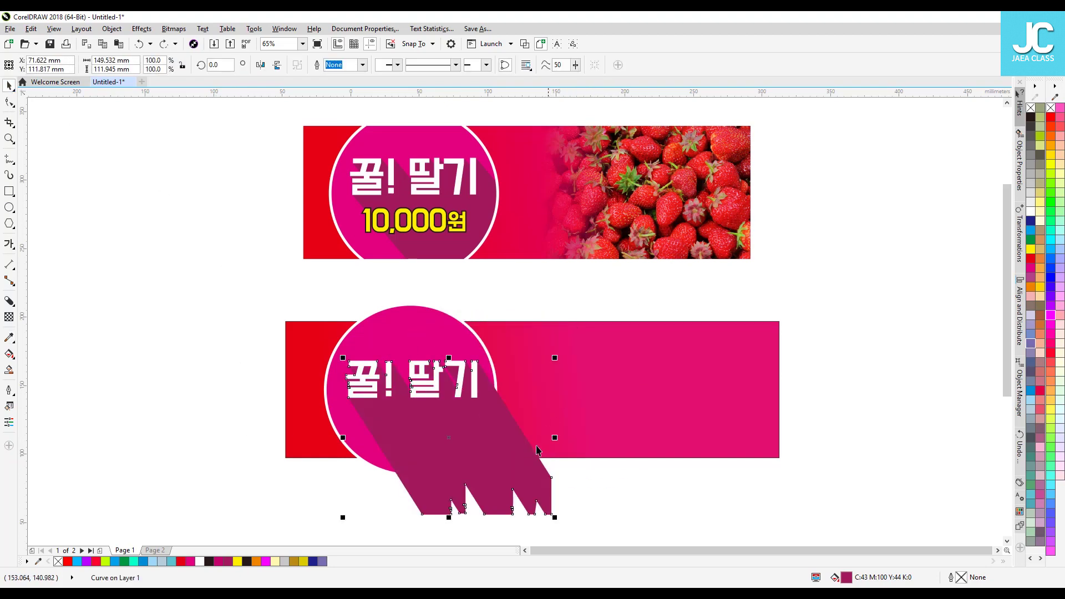
- PowerClip the plum shadow inside the magenta circle and deselect it
right_click(484, 443)
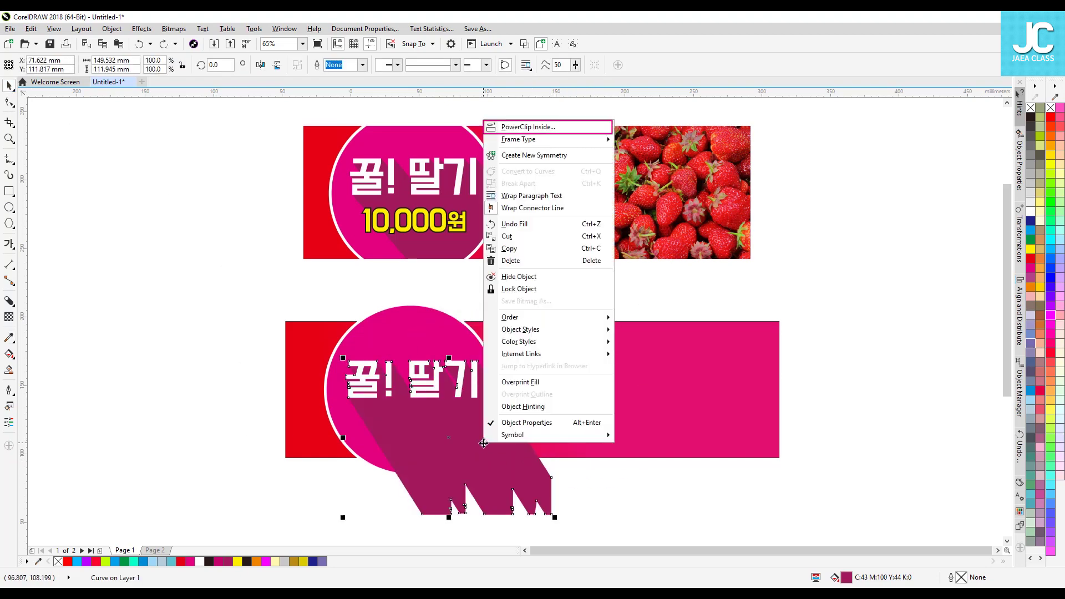
click(532, 127)
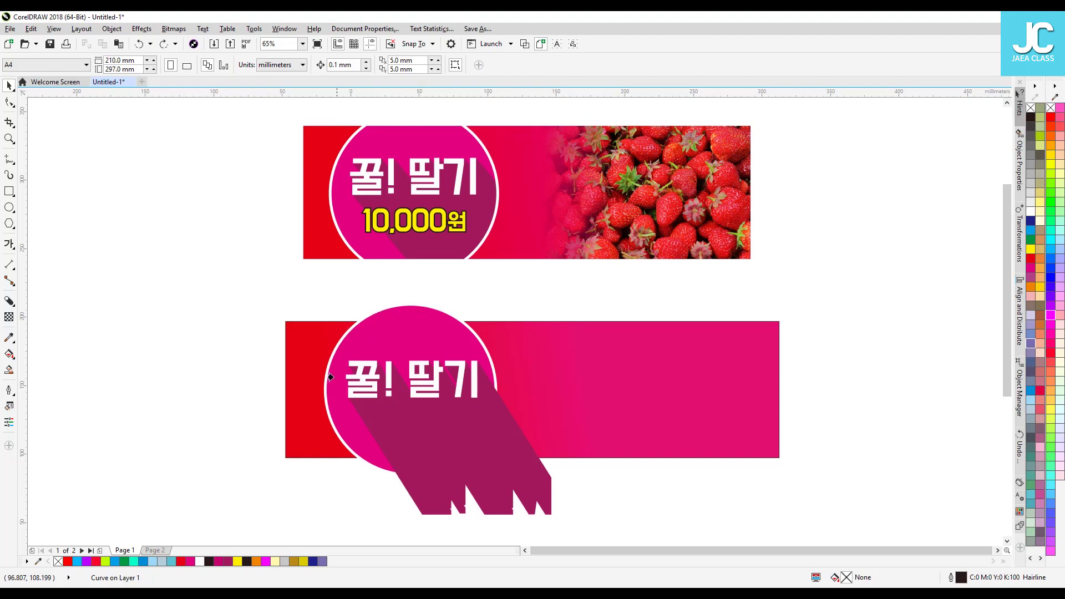
click(416, 327)
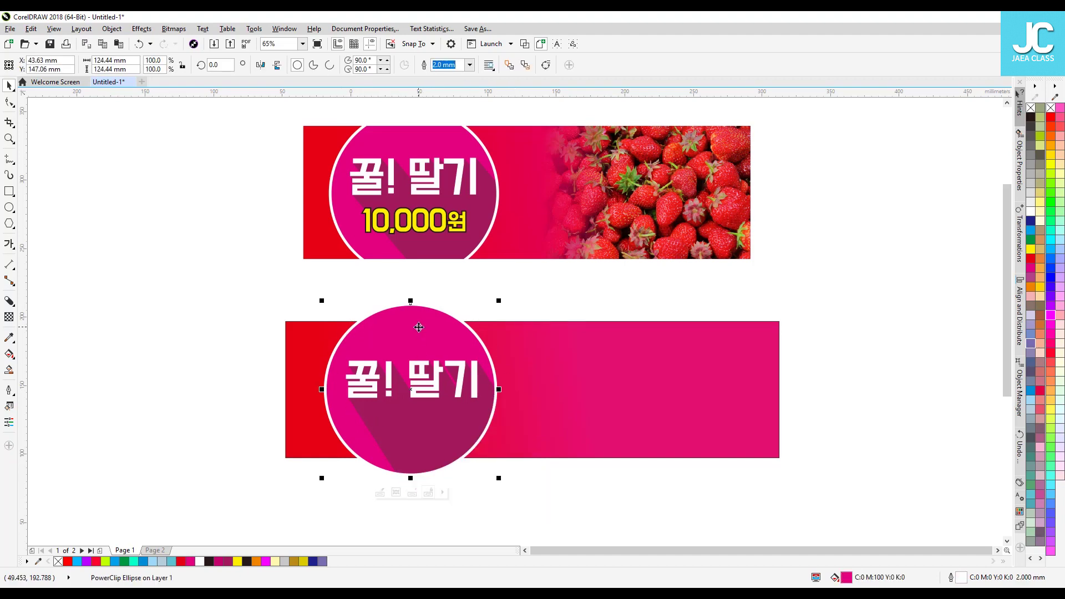
click(234, 331)
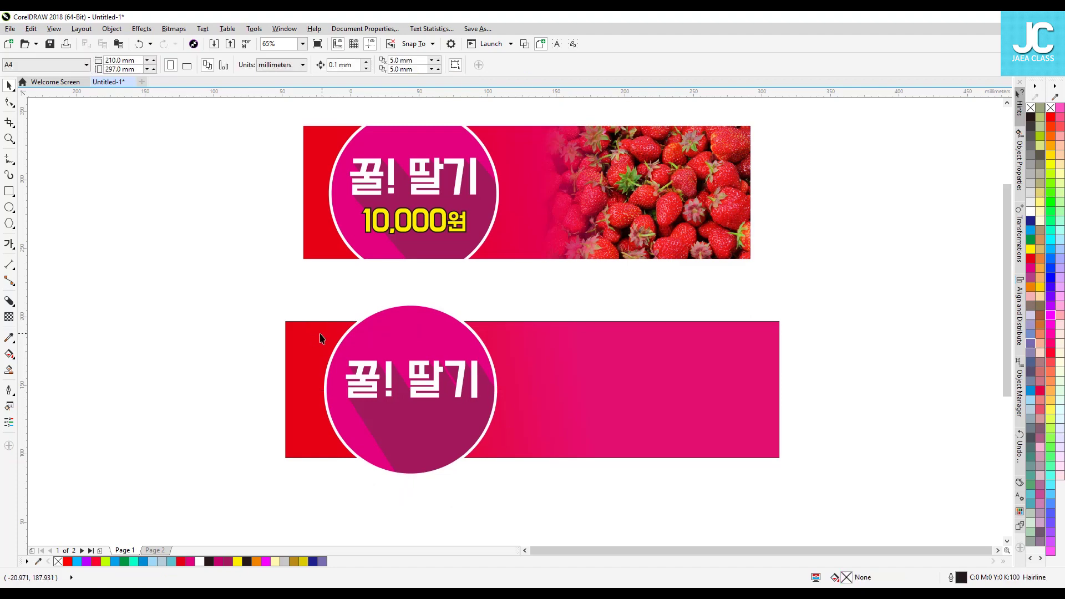
- Add the artistic text "10,000원" inside the circle, below "꿀! 딸기"
click(9, 244)
click(372, 431)
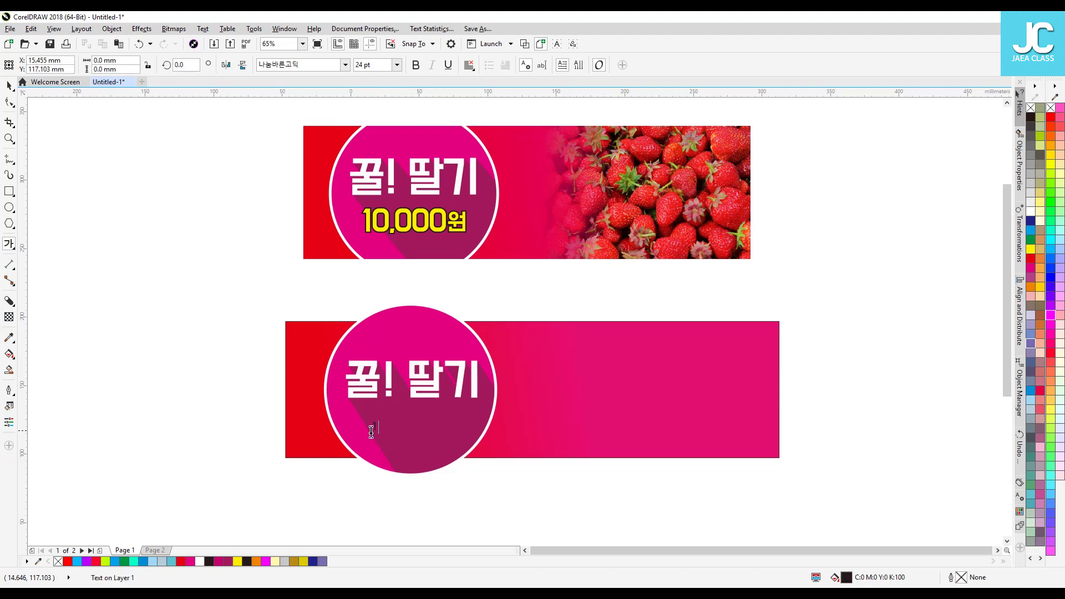
text(10,000원)
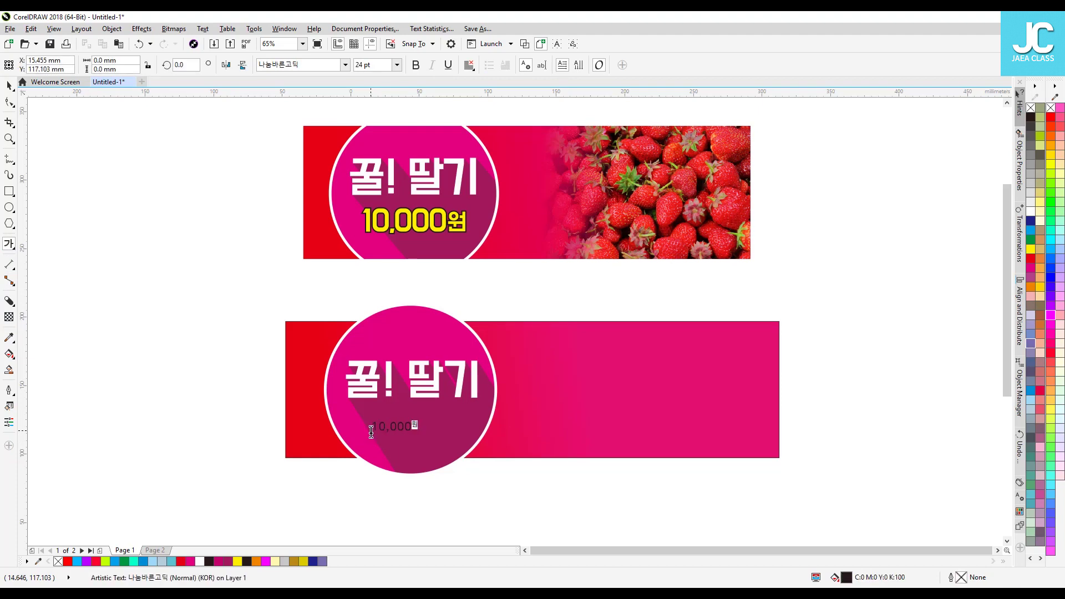
- Set the "10,000원" text's font to 배달의민족 도현 and enlarge it to about 43 pt beneath the "꿀! 딸기" title
click(11, 87)
click(346, 65)
click(327, 97)
mouse_move(430, 418)
mouse_down()
mouse_move(473, 407)
mouse_move(446, 422)
mouse_up()
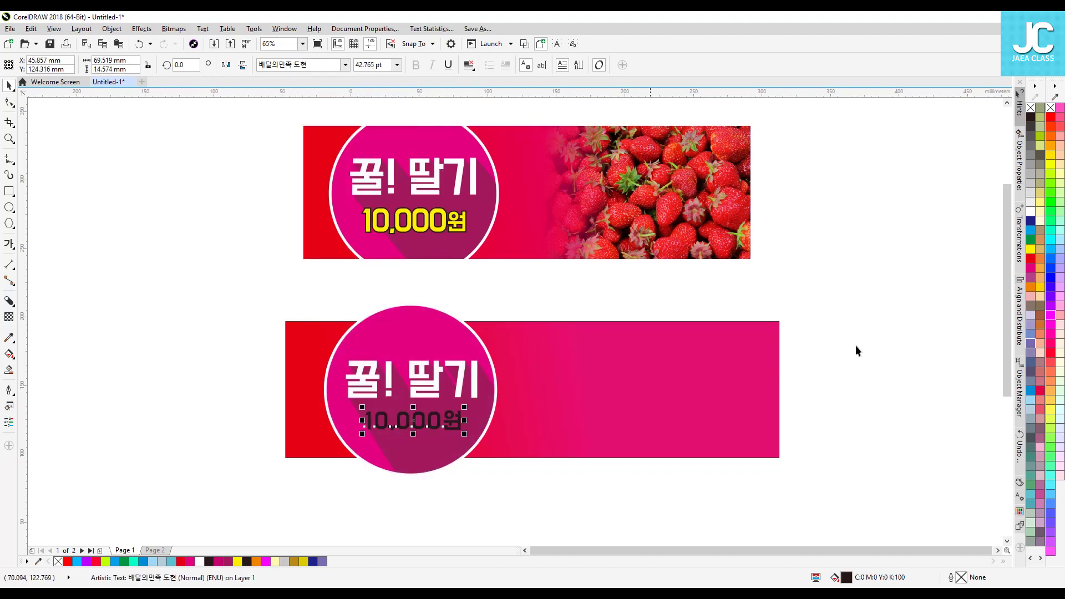
- Tighten the price text's letter spacing, enlarge it to about 51 pt and fill it with yellow (C0 M0 Y100 K0)
key(F10)
drag(465, 437, 441, 418)
key(space)
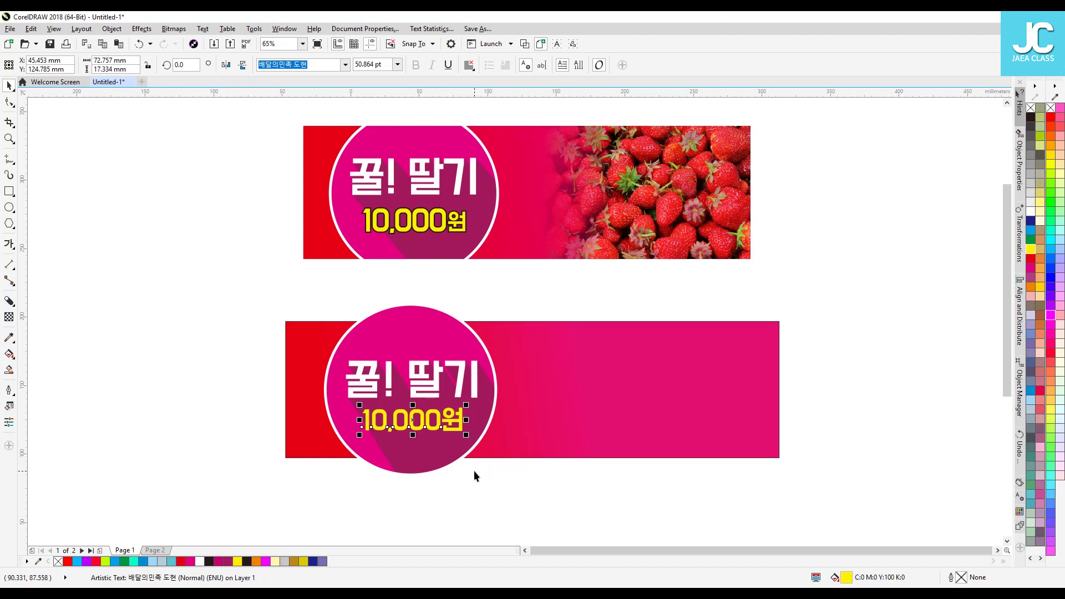
- Give the price text a black 2.0 mm outline with round corners and line caps, placed behind the fill and scaling with the object
drag(535, 490, 331, 398)
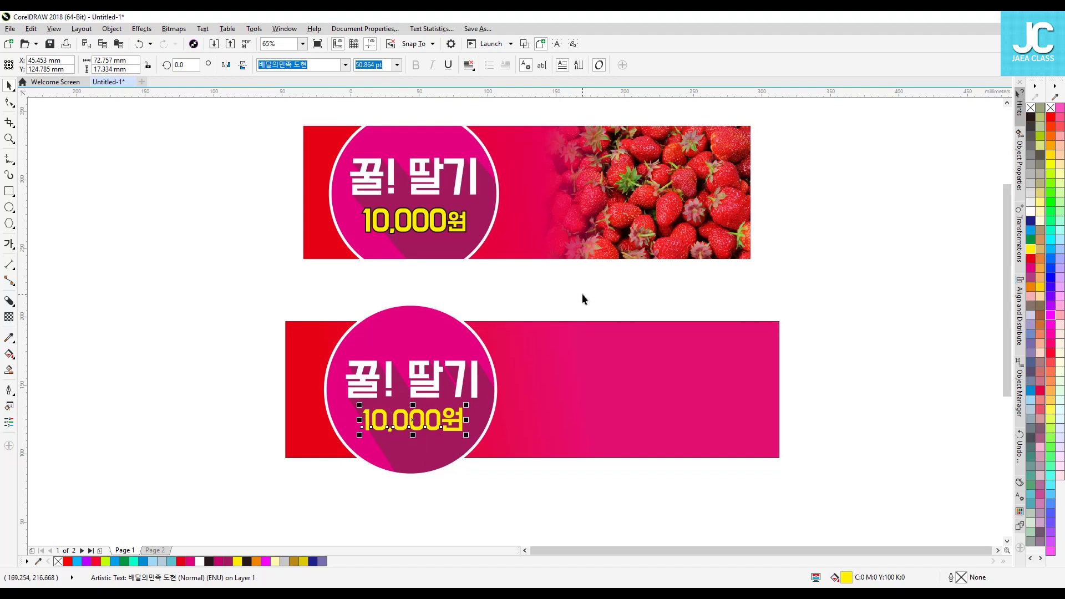
key(F12)
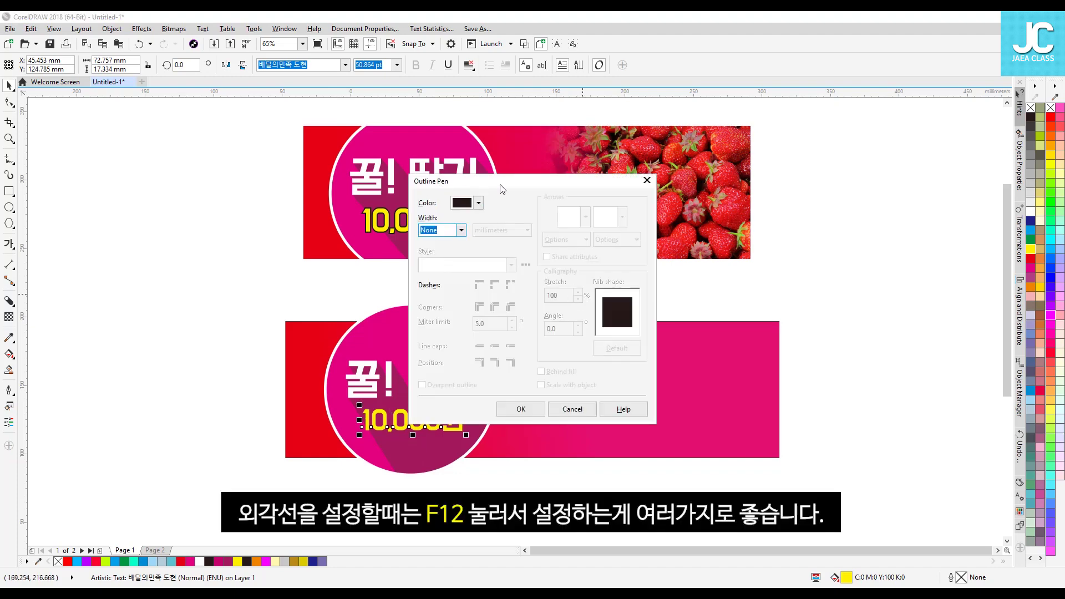
drag(500, 184, 594, 185)
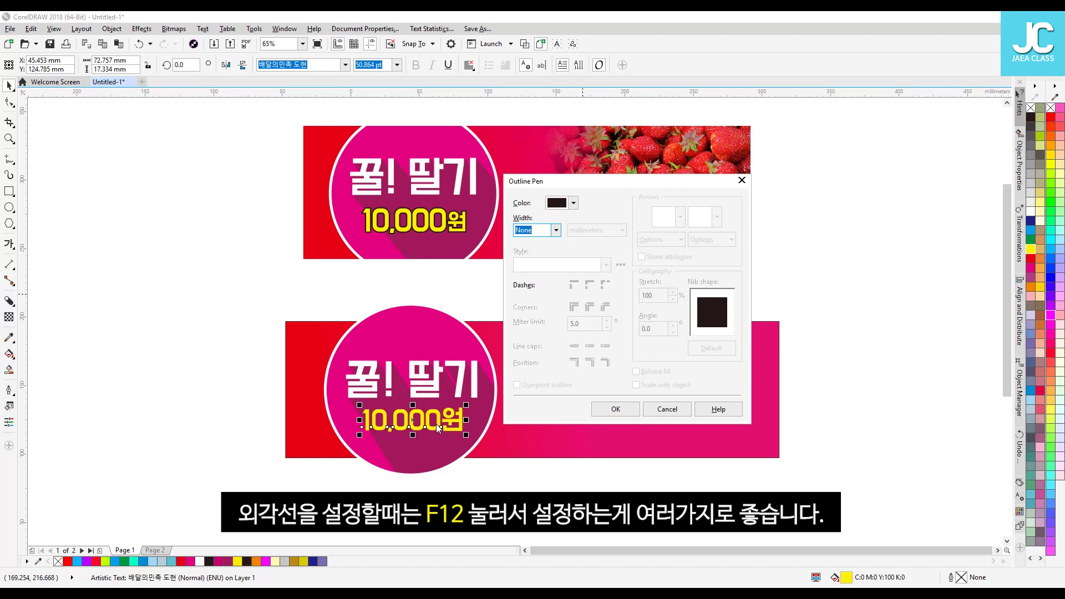
click(556, 231)
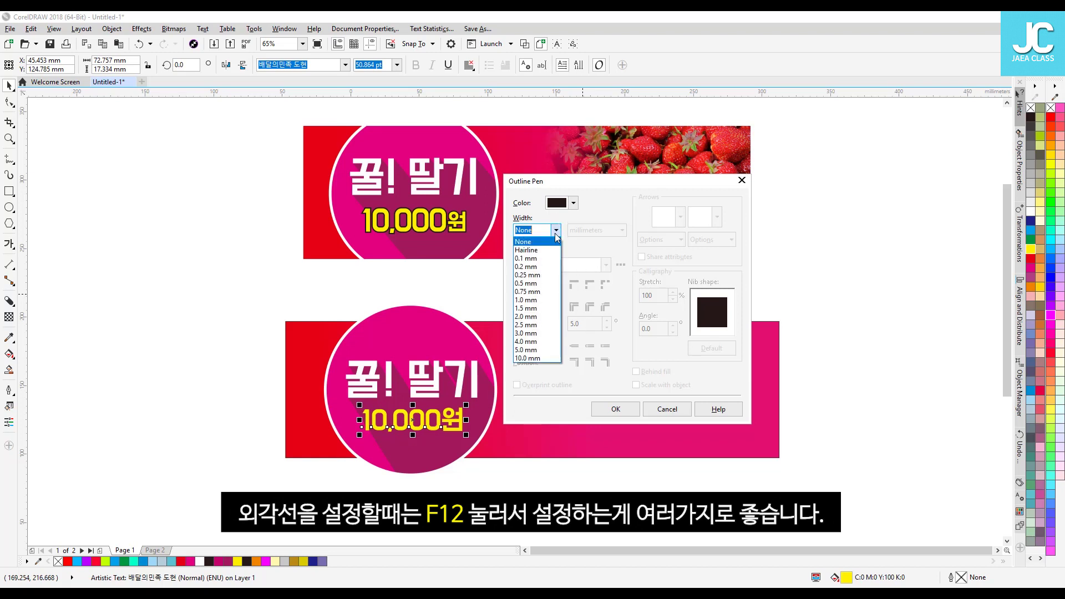
click(536, 317)
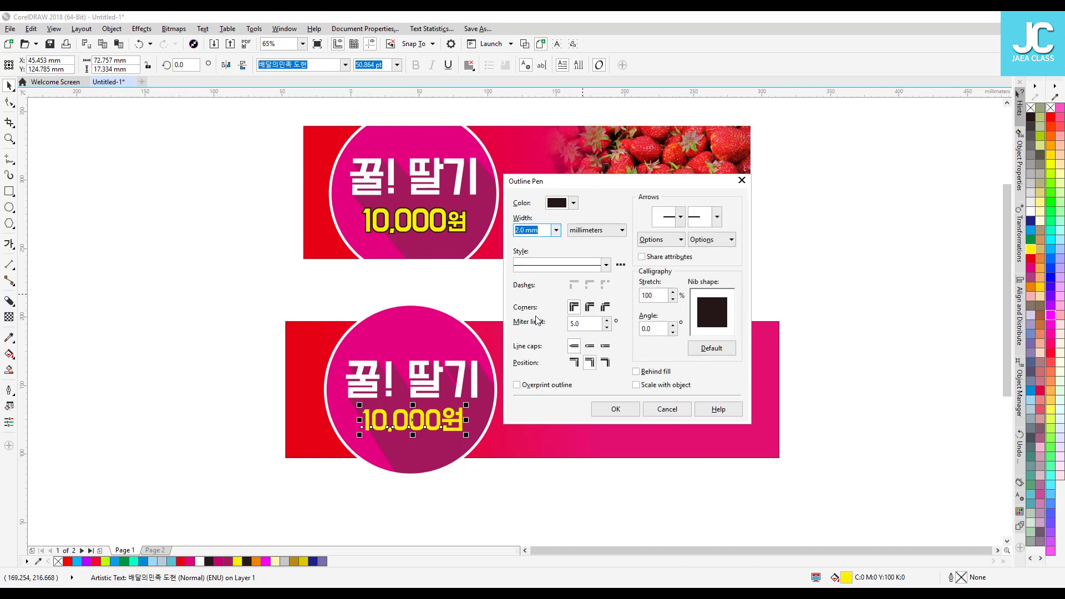
click(590, 309)
click(589, 347)
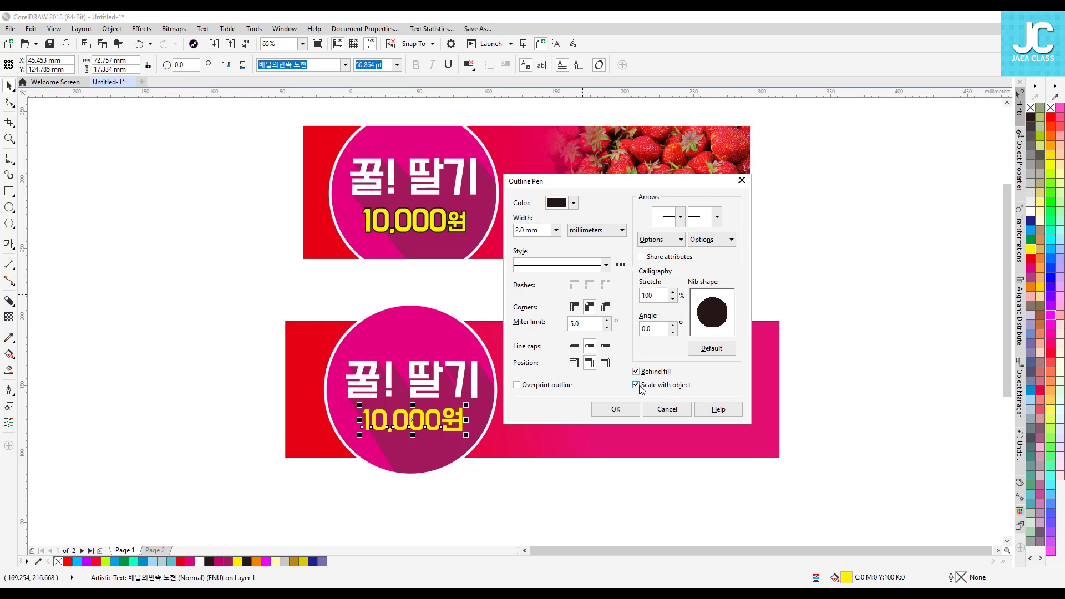
click(615, 409)
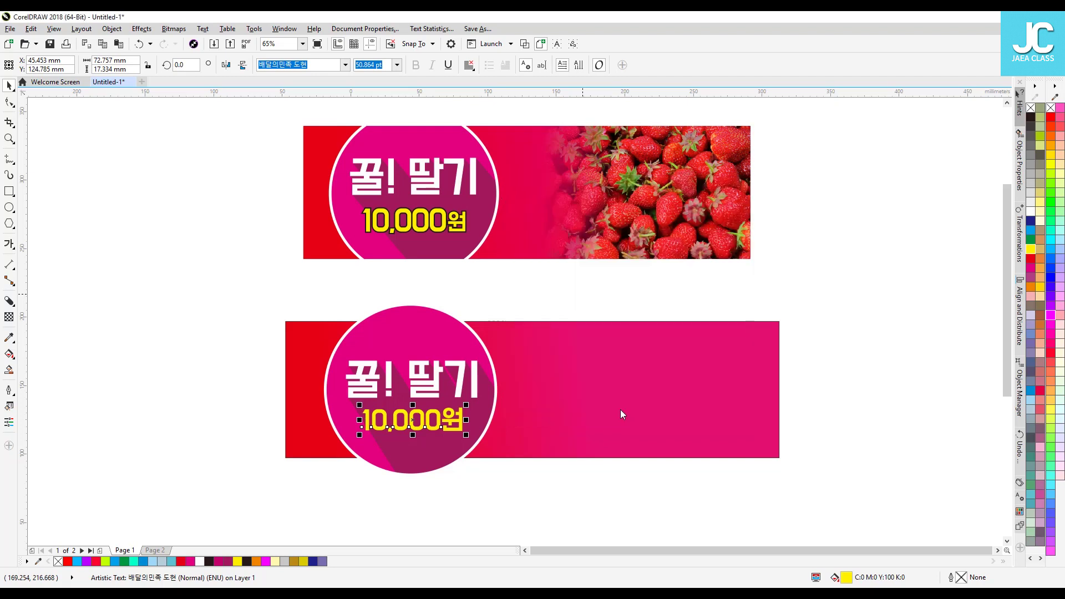
click(489, 494)
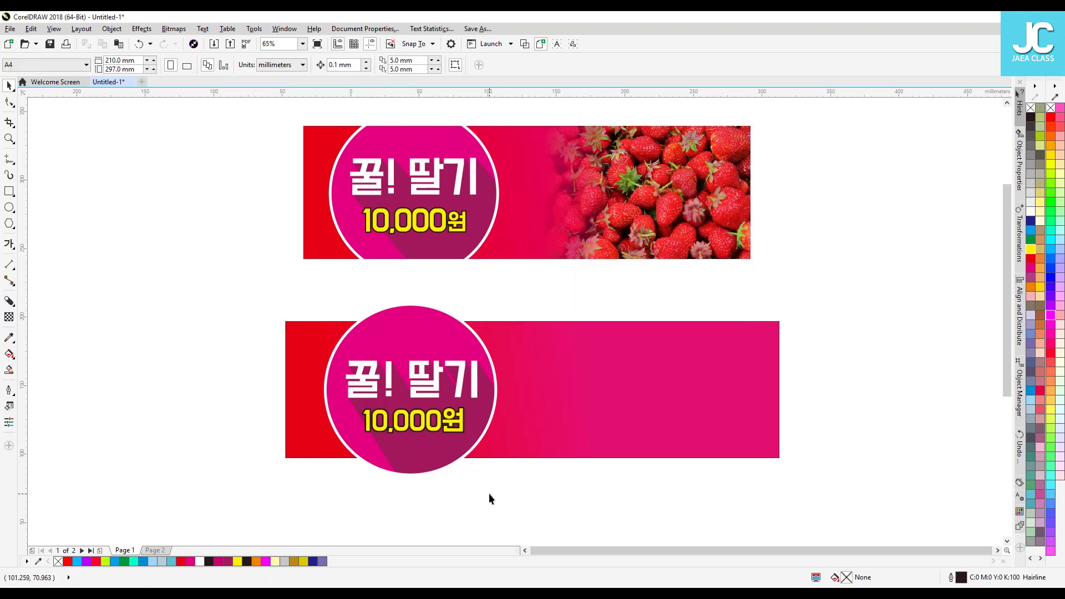
click(451, 422)
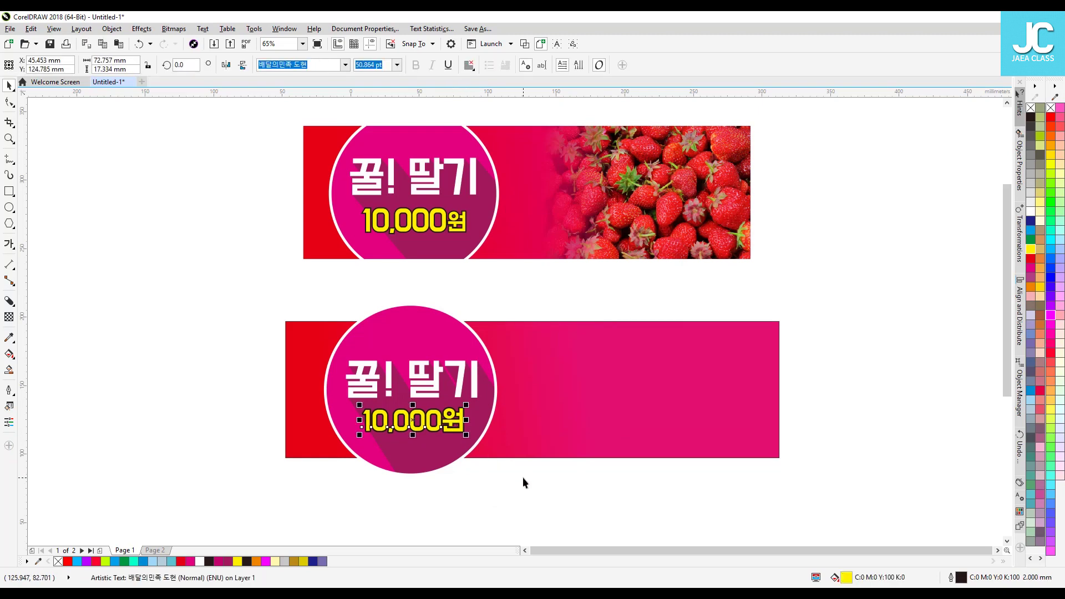
click(541, 506)
- PowerClip the magenta circle together with its title and price text inside the gradient rectangle, then deselect it
drag(541, 506, 306, 288)
drag(420, 351, 162, 333)
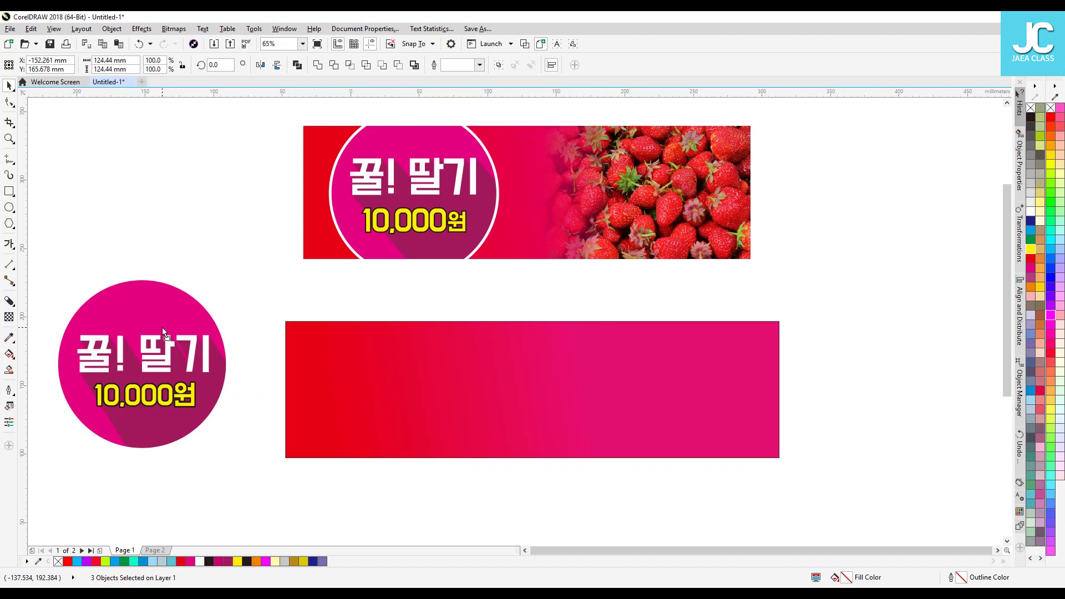
key(ctrl+z)
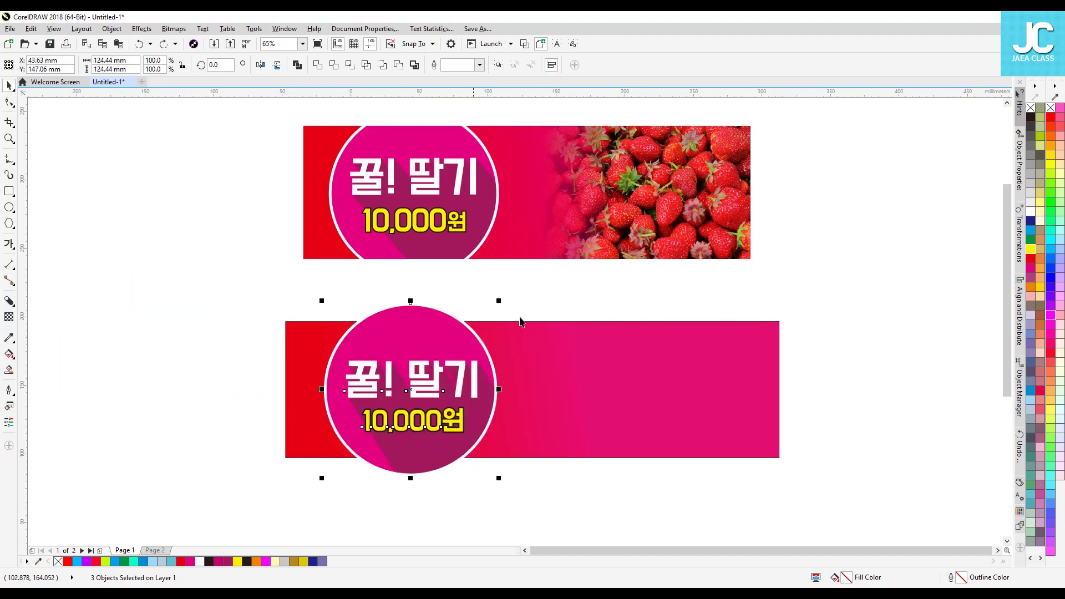
right_click(457, 344)
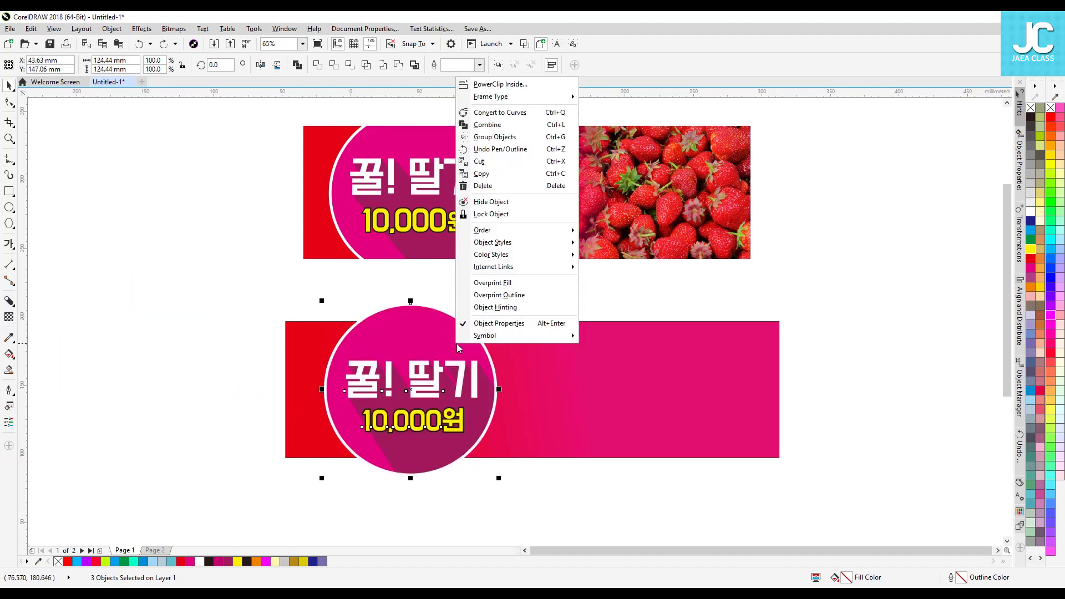
click(522, 87)
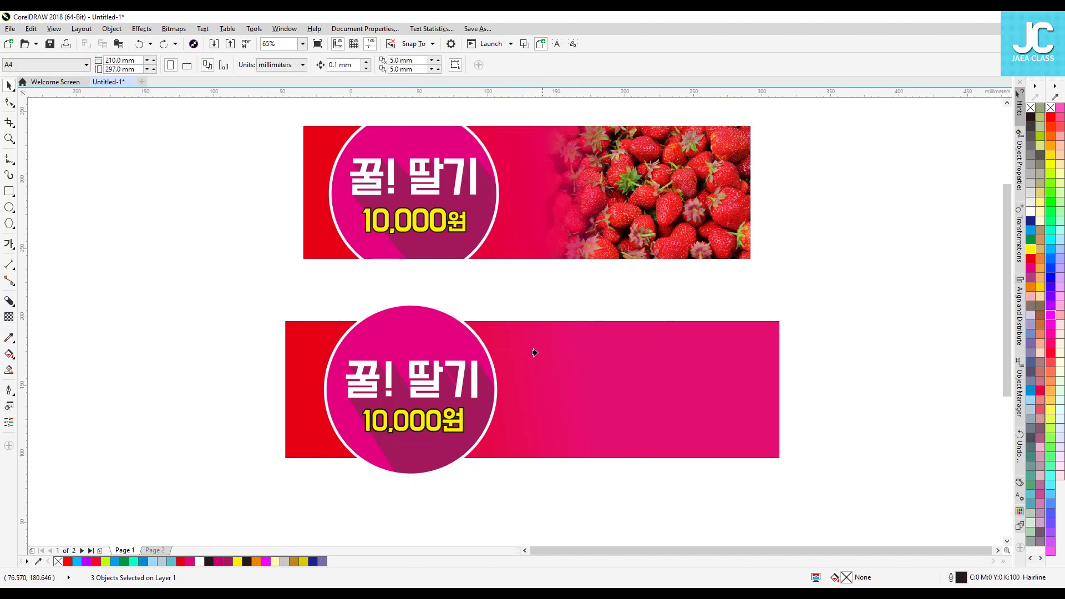
click(532, 346)
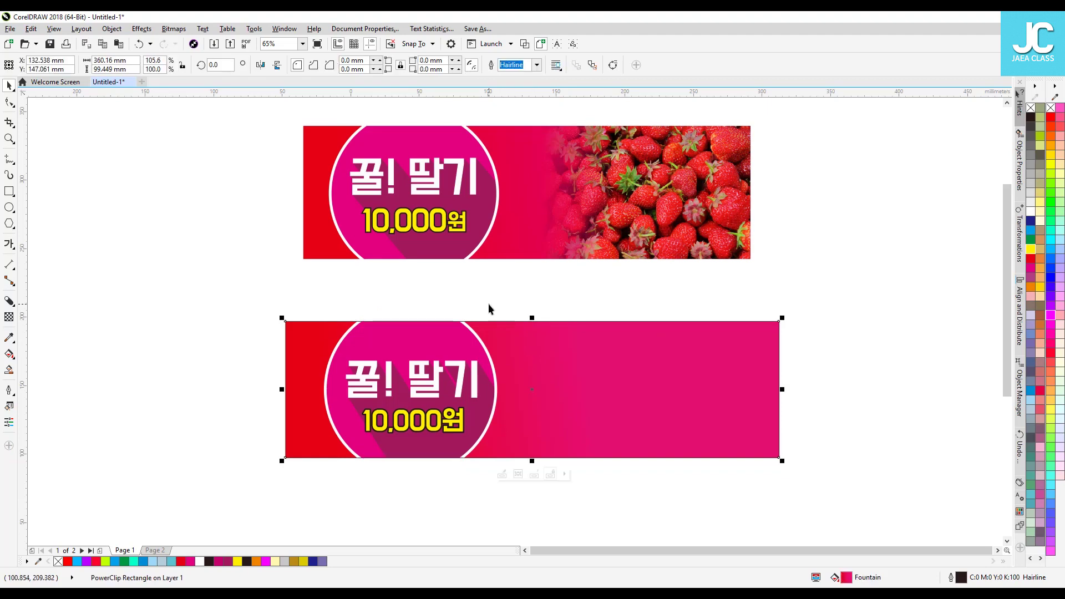
click(429, 500)
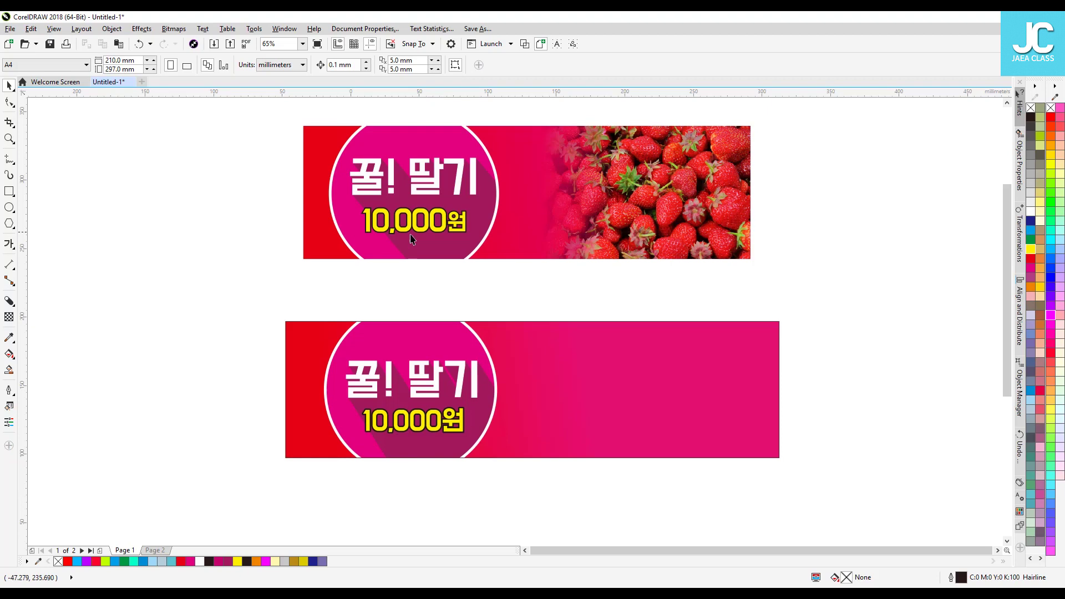
- Move the clipped banner towards the upper left as a test and undo the move
drag(668, 358, 516, 322)
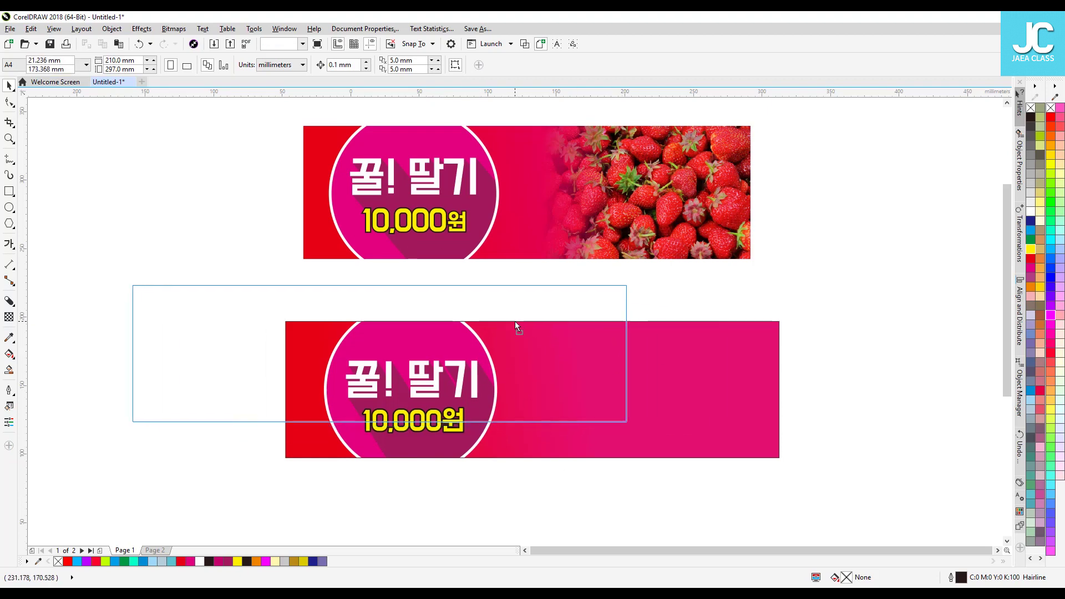
drag(443, 321, 565, 334)
key(ctrl+z)
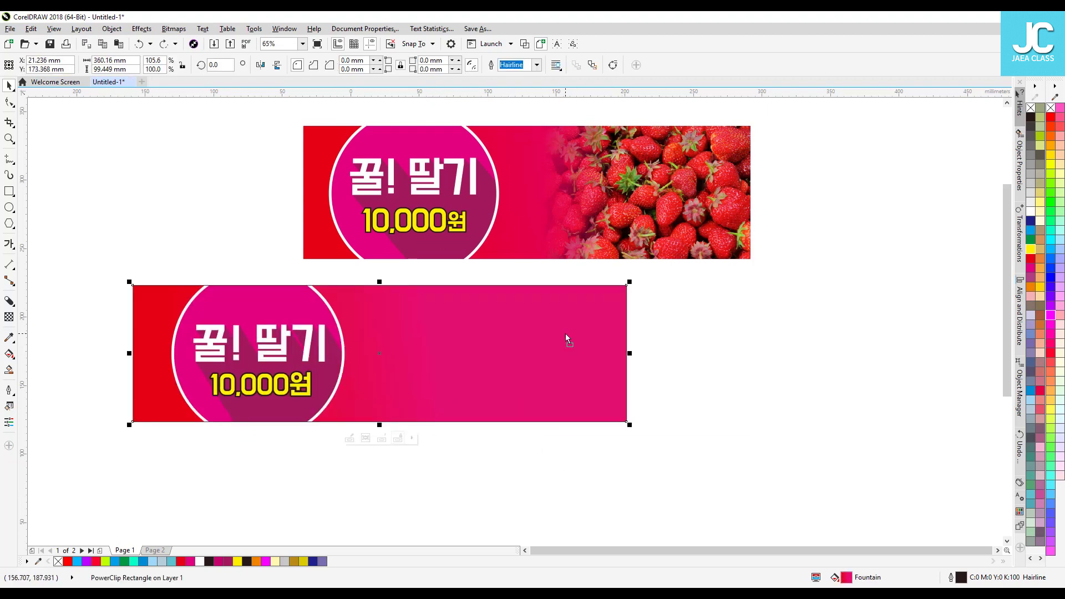
key(ctrl+shift+z)
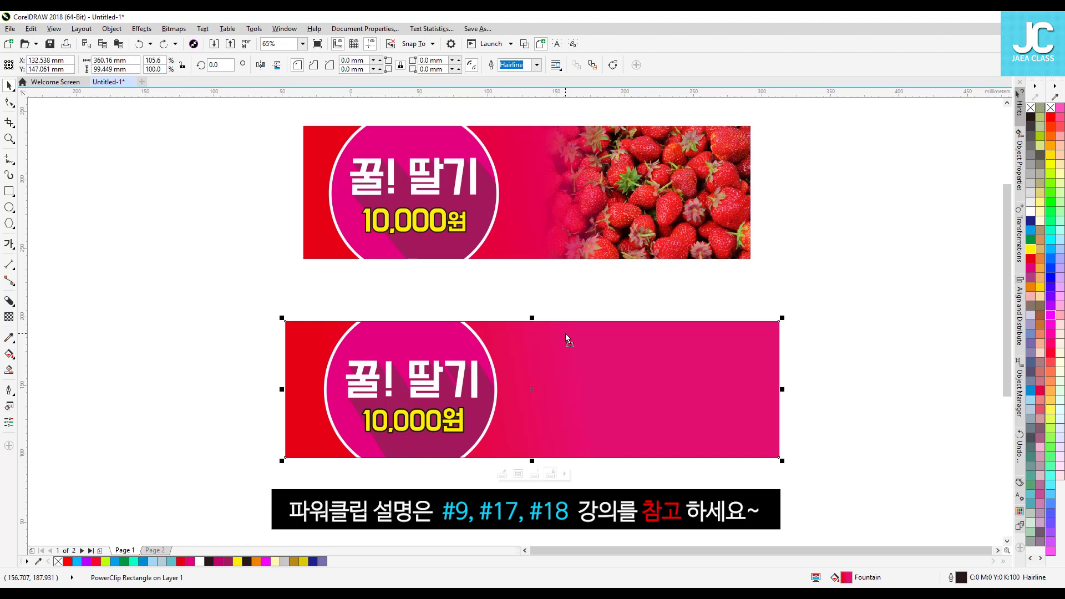
click(799, 276)
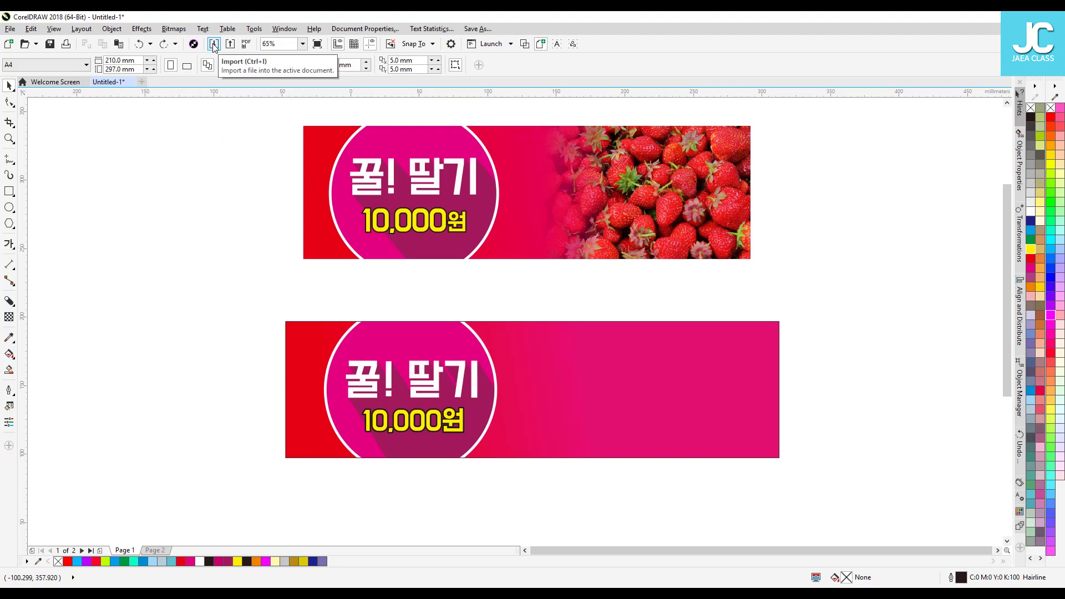
click(10, 31)
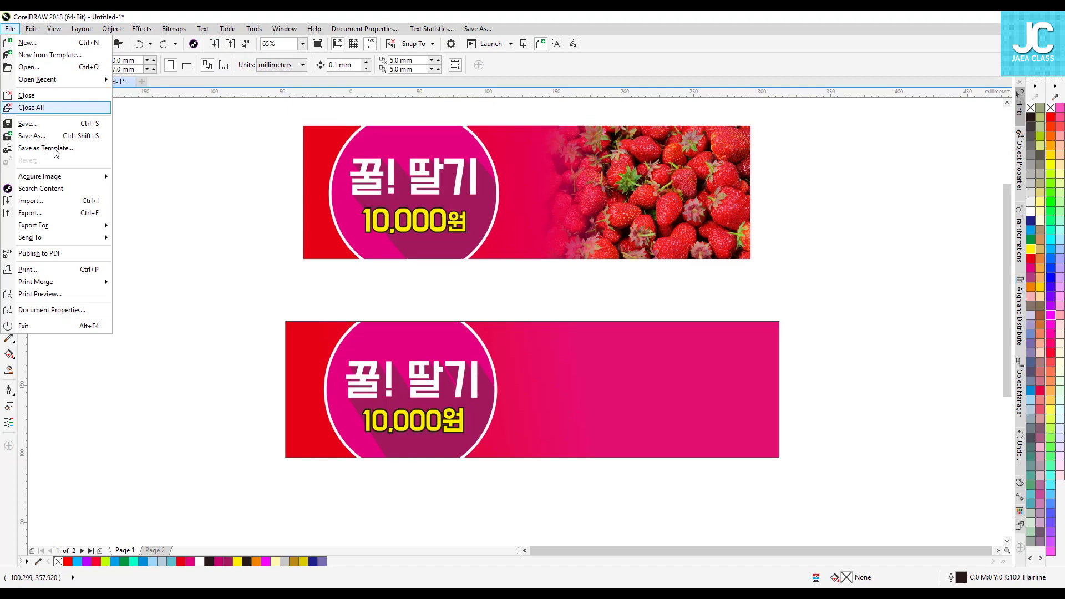
click(179, 219)
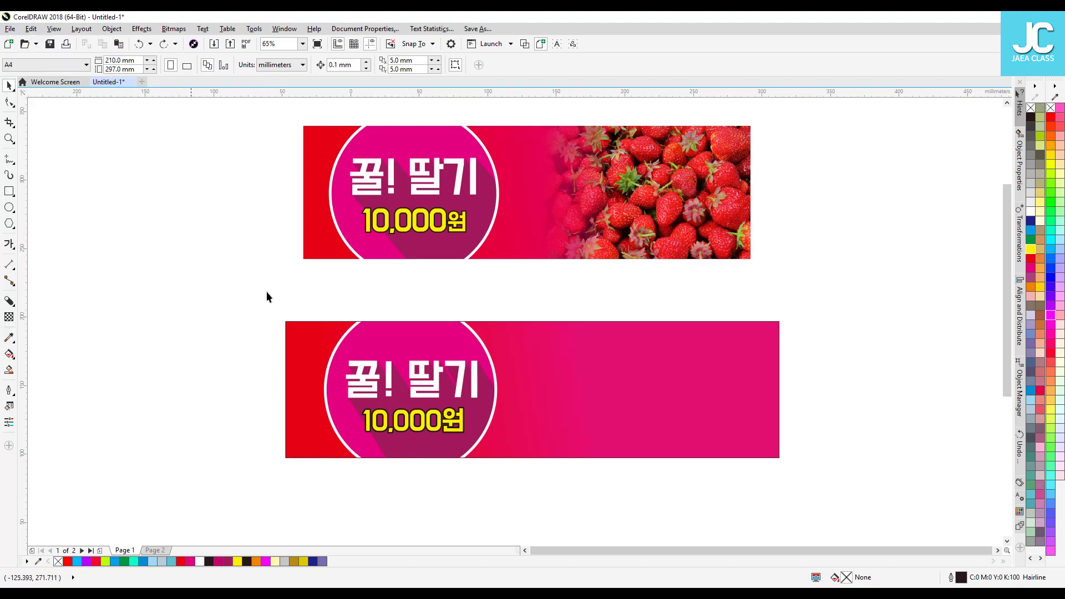
- Transfer the strawberry photo from Page 2 to Page 1 and place it over the recreated banner's right end
click(155, 551)
click(919, 219)
key(ctrl+x)
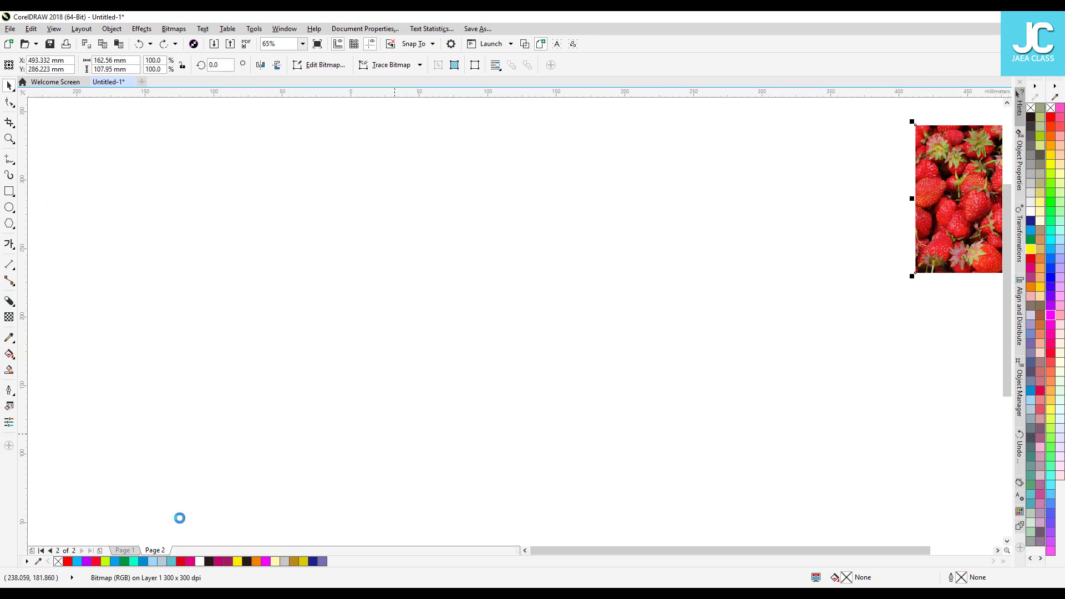
click(125, 551)
key(ctrl+v)
drag(948, 209, 852, 361)
drag(899, 328, 717, 365)
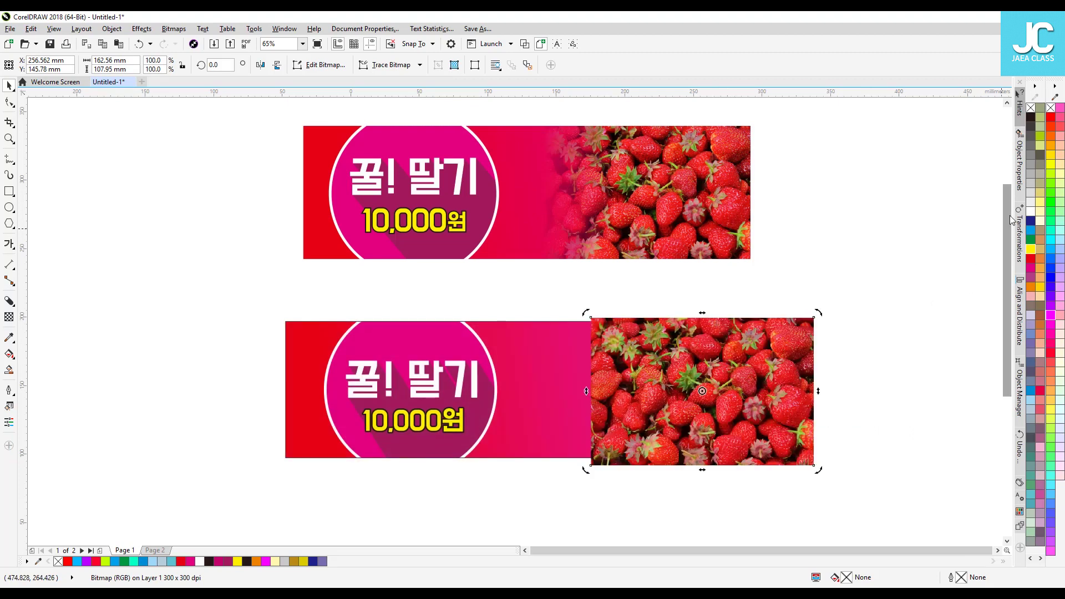
- Separate the strawberry photo from the recreated banner, placing the photo below the banner's right half, and select the banner
drag(1010, 218, 1010, 260)
drag(748, 287, 790, 342)
mouse_move(783, 399)
mouse_down()
mouse_move(738, 359)
mouse_move(769, 407)
mouse_up()
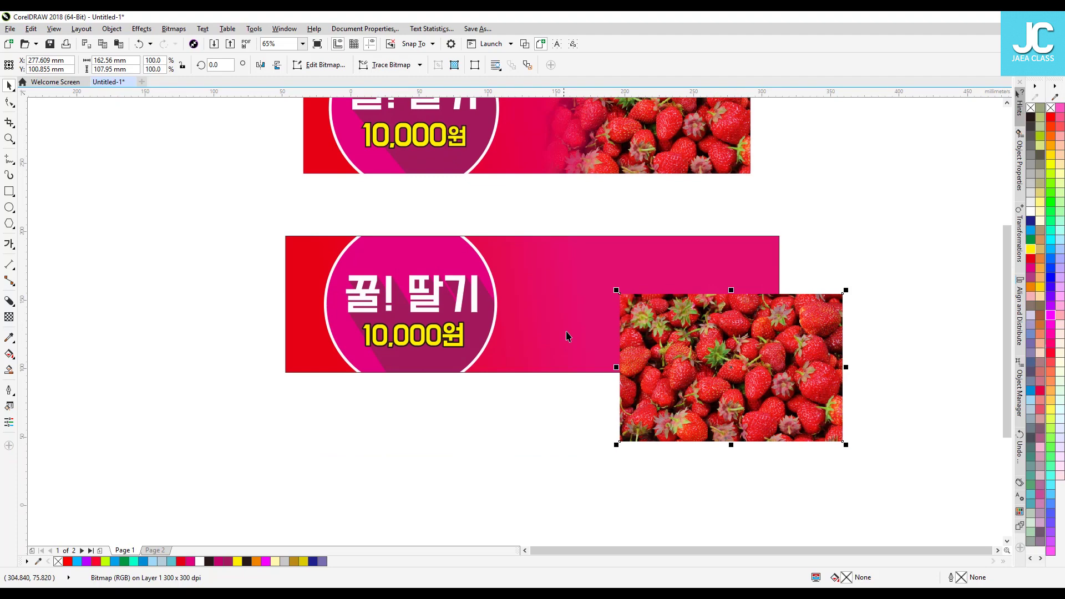
mouse_move(724, 380)
mouse_down()
mouse_move(694, 356)
mouse_move(715, 388)
mouse_up()
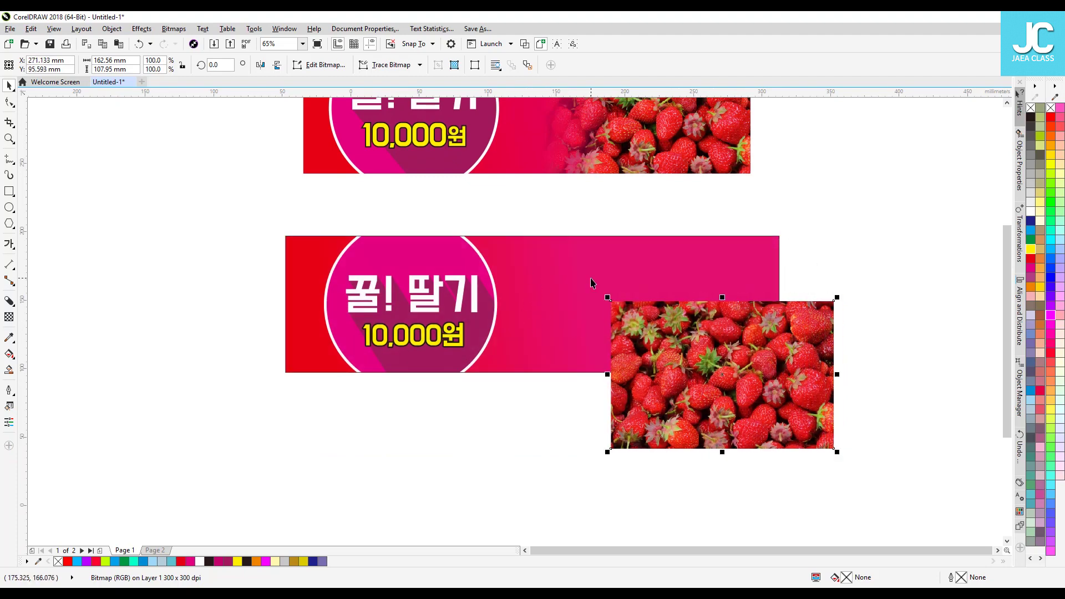
drag(591, 279, 561, 252)
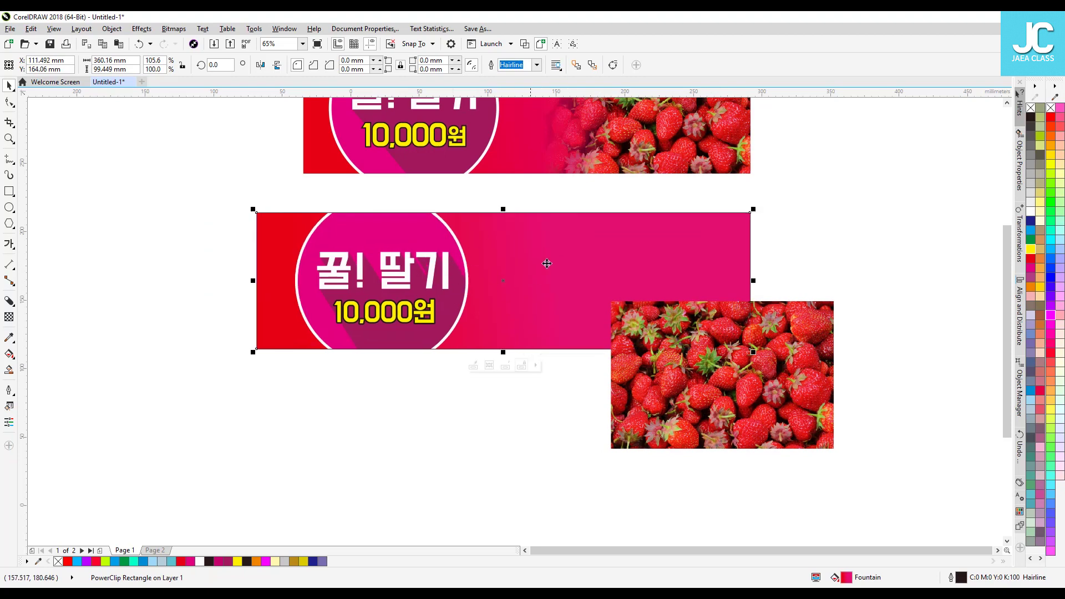
key(ctrl+z)
key(ctrl+z)
click(561, 242)
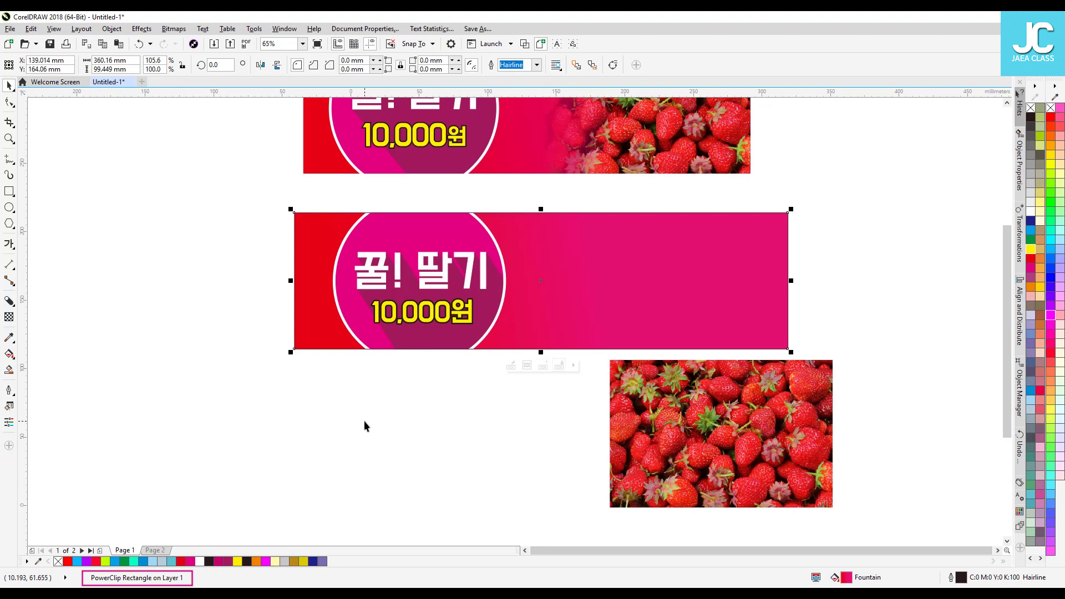
- Draw a plain rectangle below the banner's left part for comparison and delete it
click(8, 191)
drag(176, 415, 371, 467)
key(space)
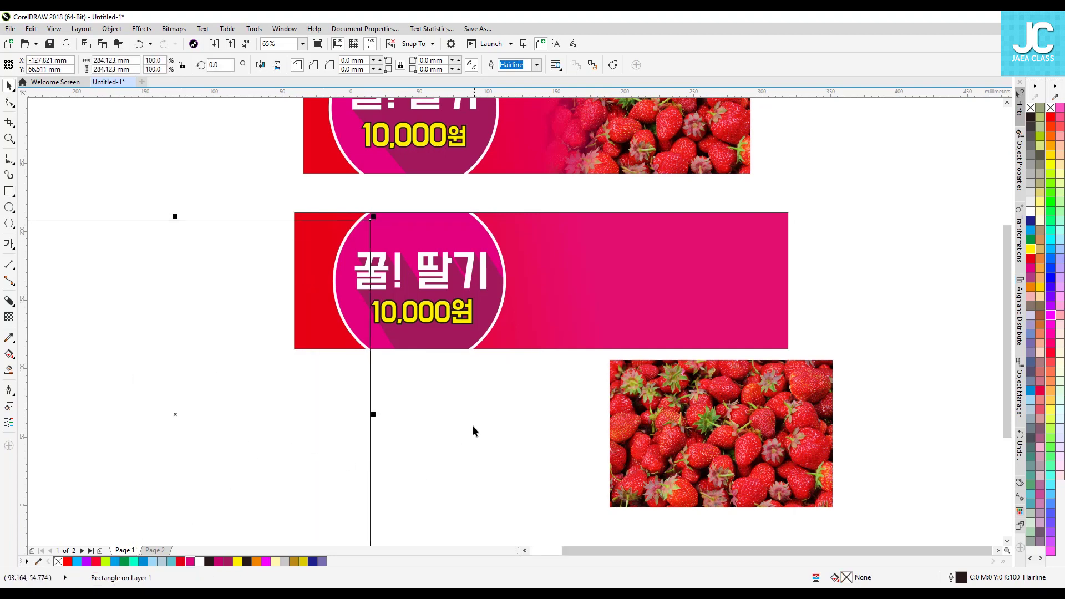
key(Delete)
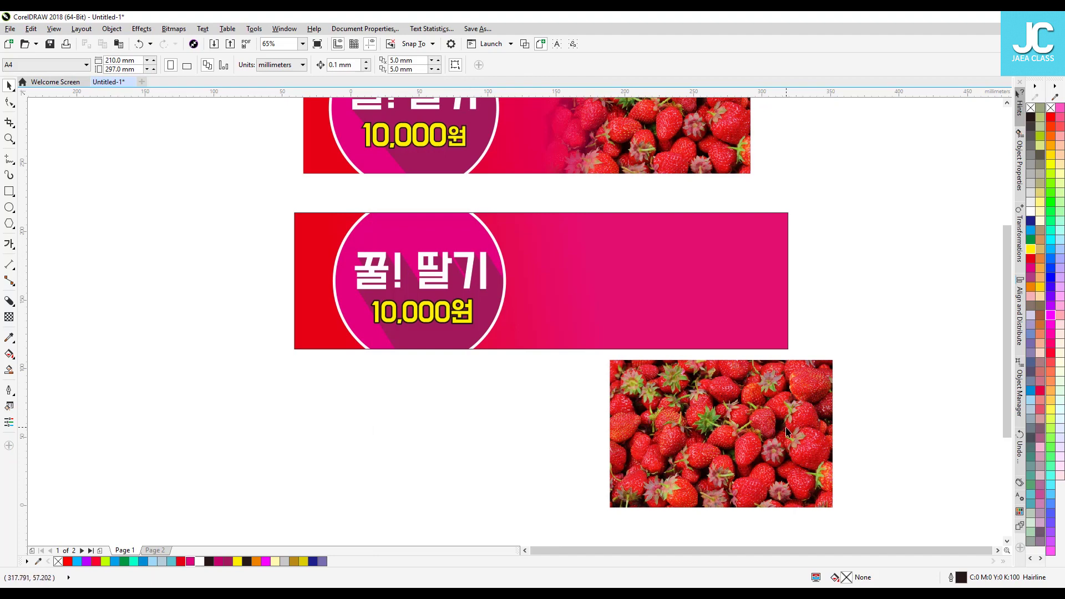
- Enlarge the strawberry photo to about 170 × 113 mm, position it over the banner's right end and deselect it
drag(786, 428, 740, 265)
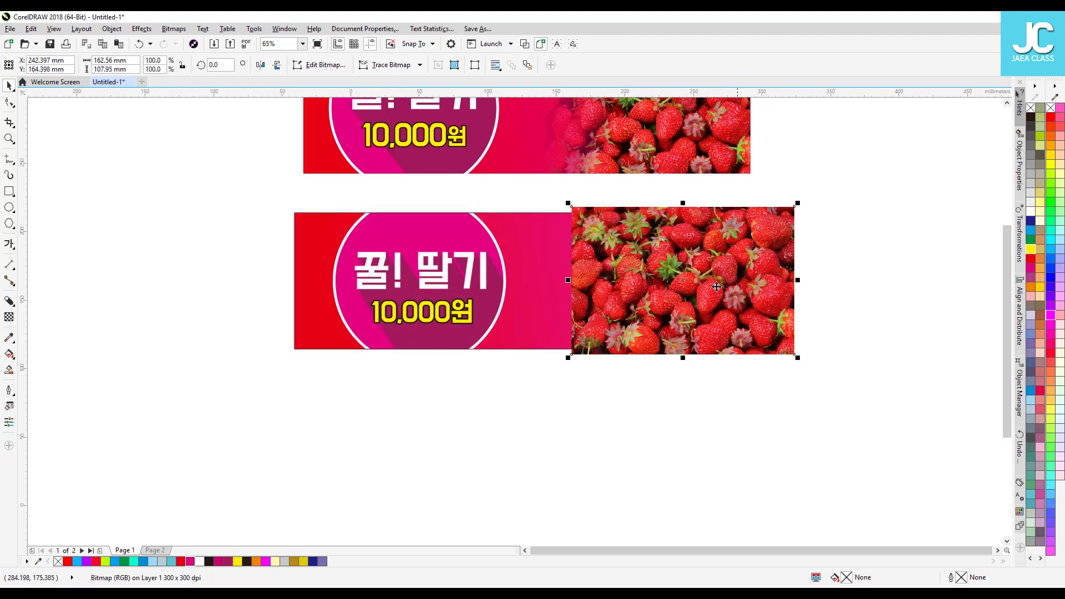
drag(634, 242, 635, 333)
drag(730, 361, 729, 276)
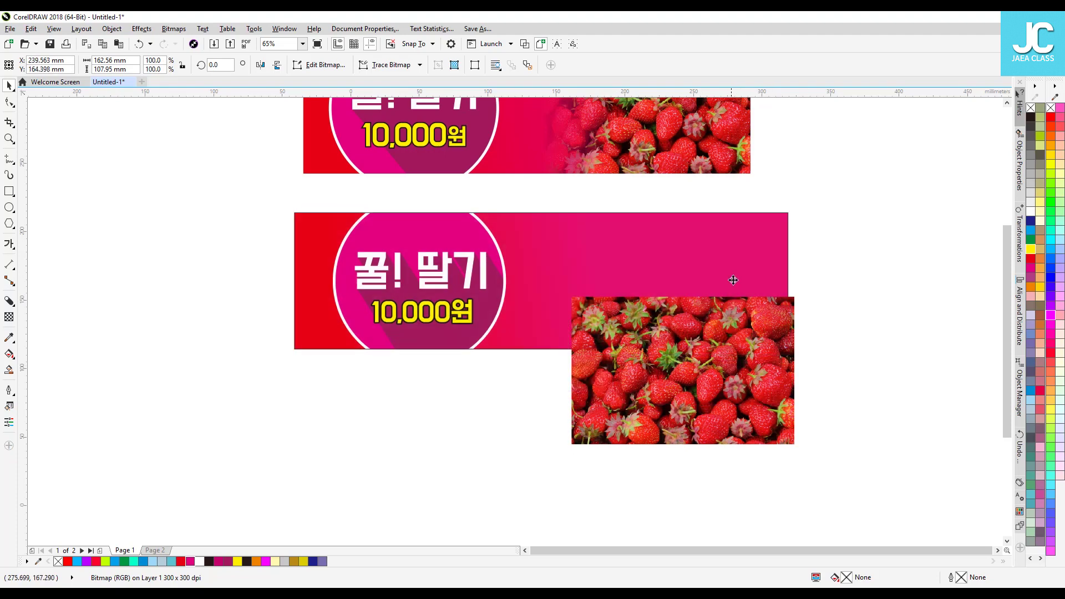
drag(795, 355, 806, 366)
mouse_move(709, 308)
mouse_down()
mouse_move(717, 301)
mouse_move(698, 293)
mouse_move(718, 305)
mouse_up()
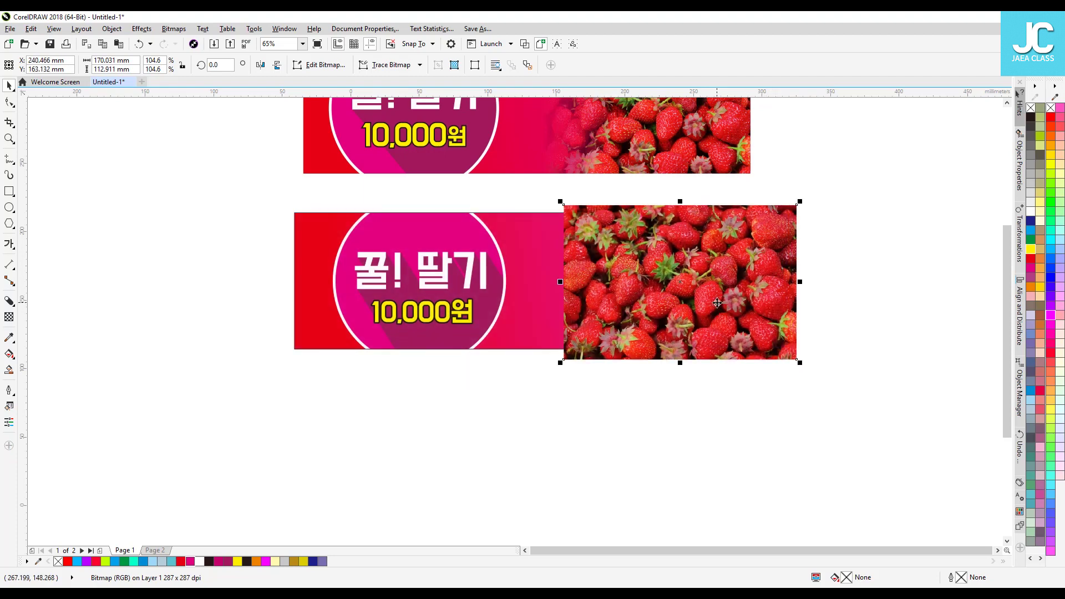
click(1007, 104)
click(1009, 104)
click(912, 172)
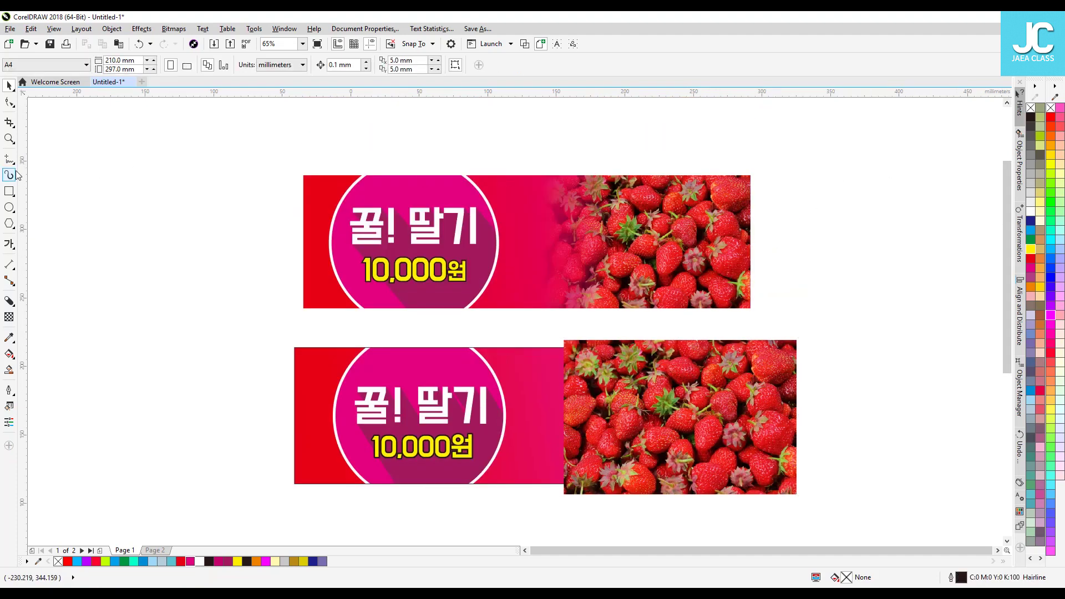
- Place a vertical guideline just before the photo's fade in the original banner and delete it
drag(22, 183, 539, 188)
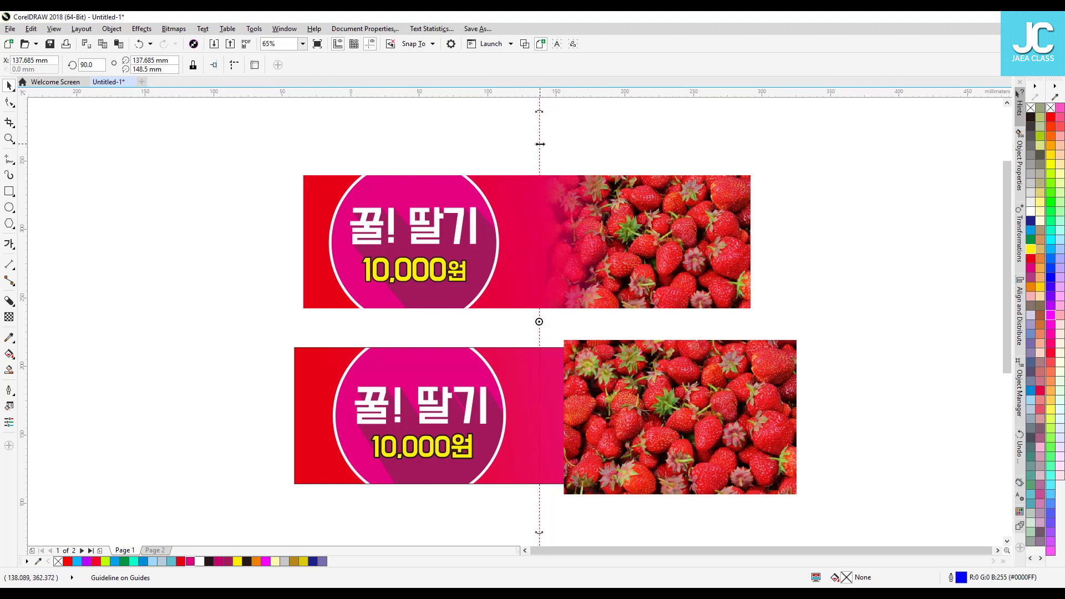
key(Delete)
drag(1006, 223, 1003, 244)
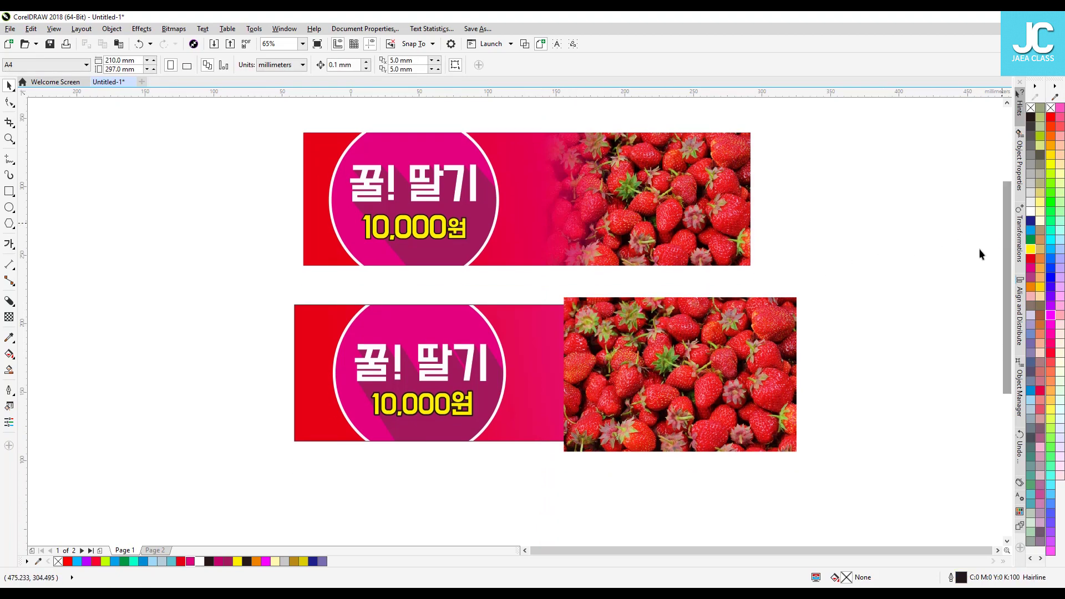
- Apply a linear transparency to the strawberry photo below, opaque from near its middle and fading out leftward over the banner
click(663, 338)
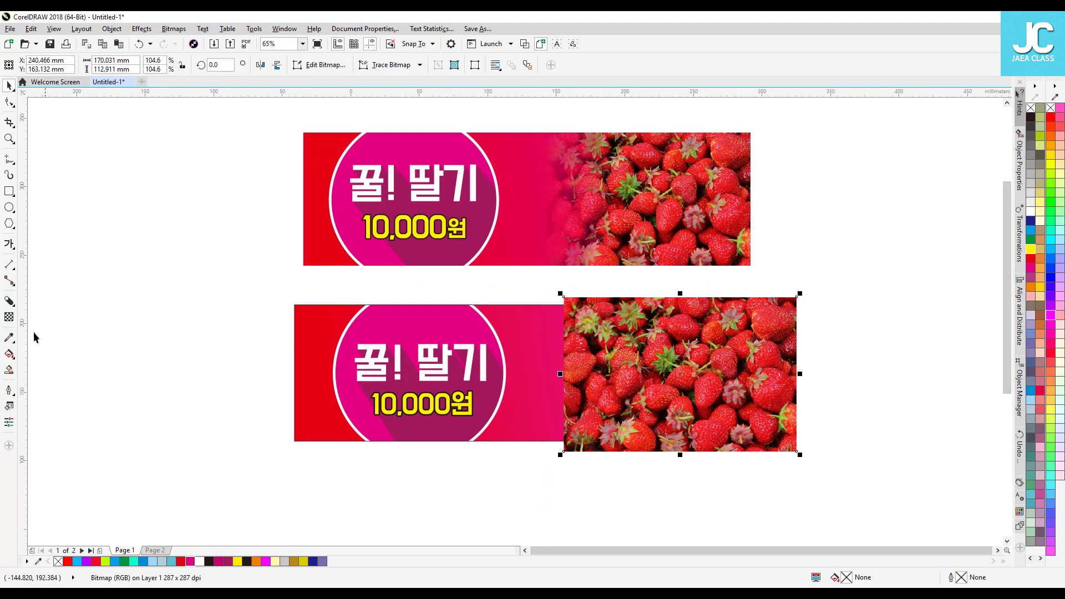
click(9, 317)
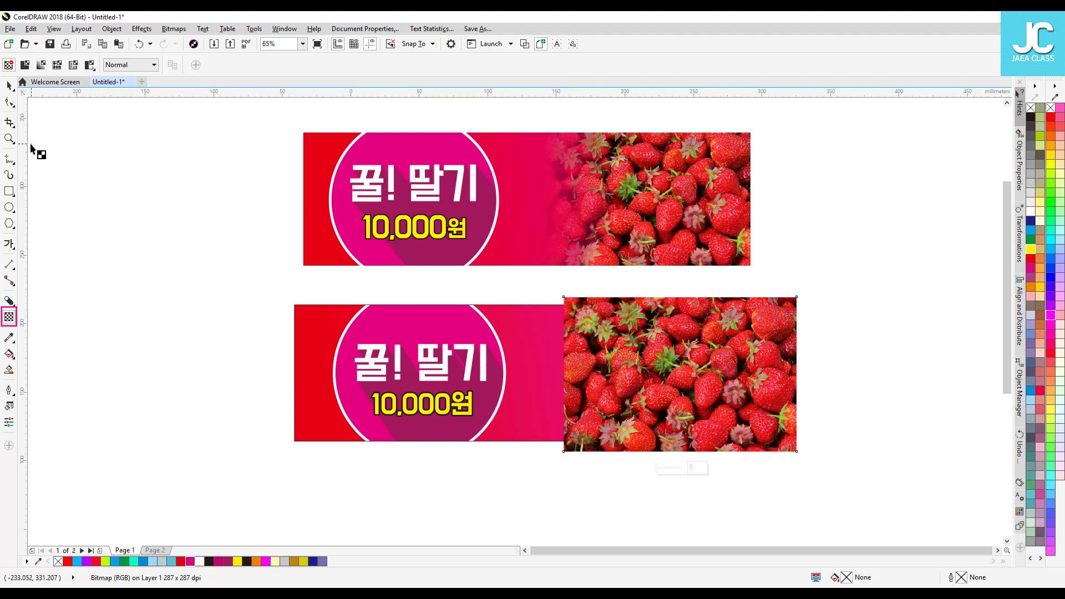
click(9, 139)
drag(429, 279, 785, 486)
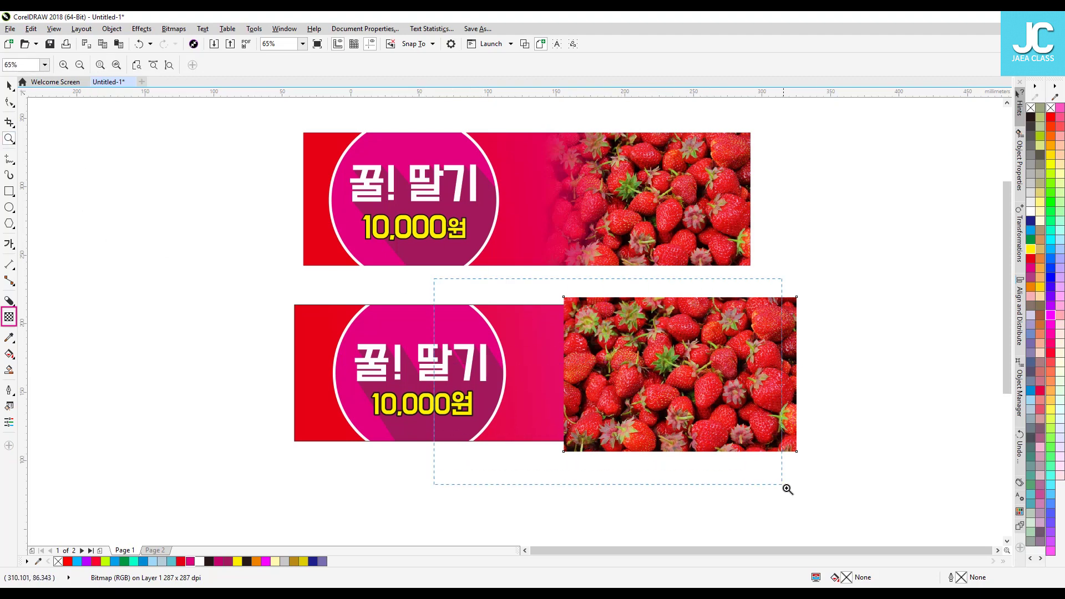
click(9, 315)
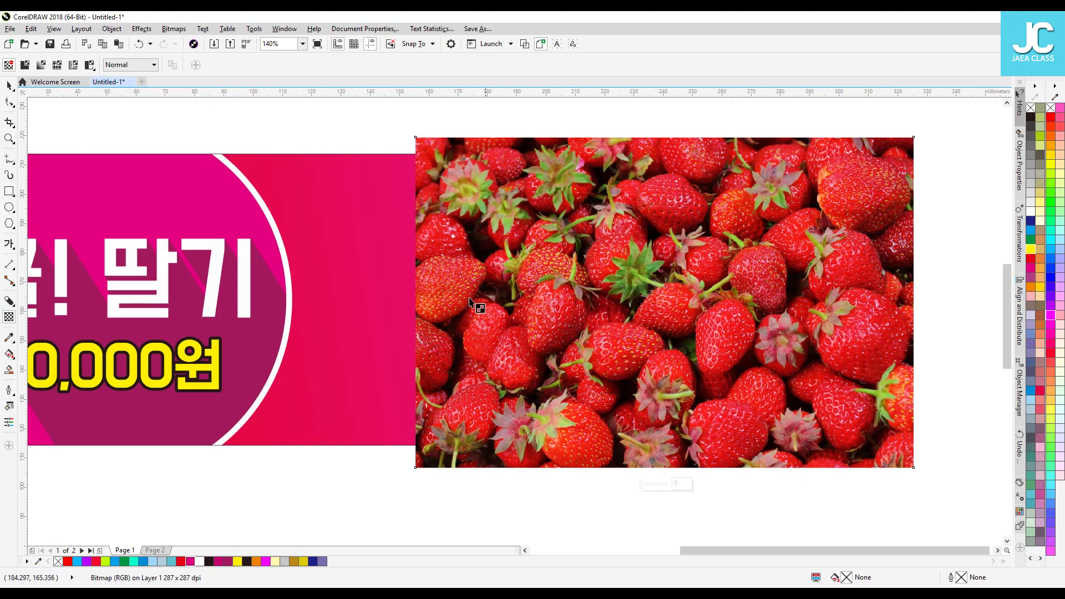
drag(645, 303, 421, 304)
key(ctrl+z)
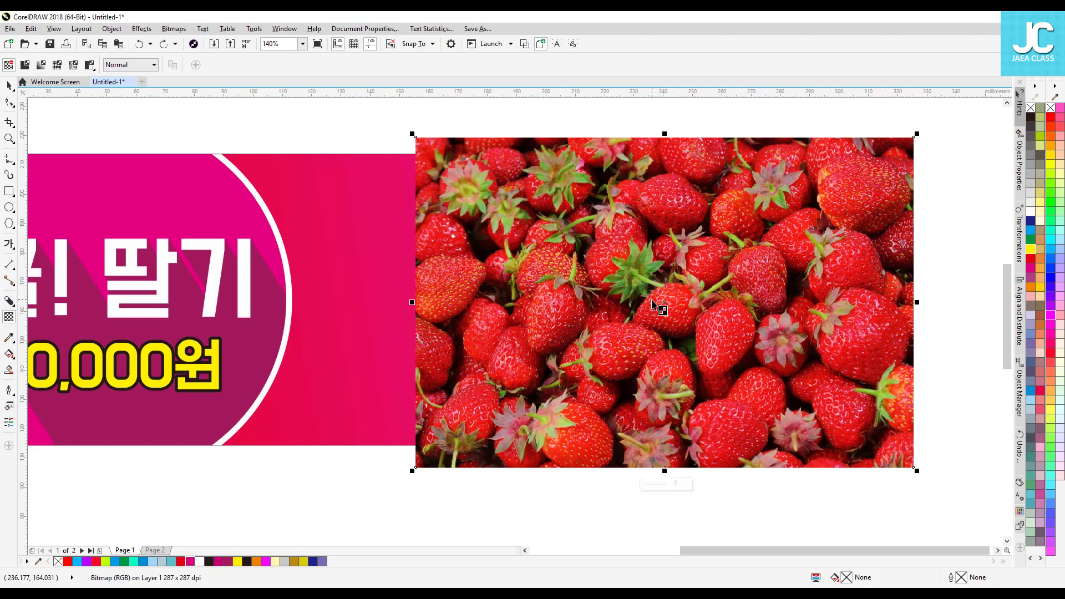
drag(653, 301, 604, 300)
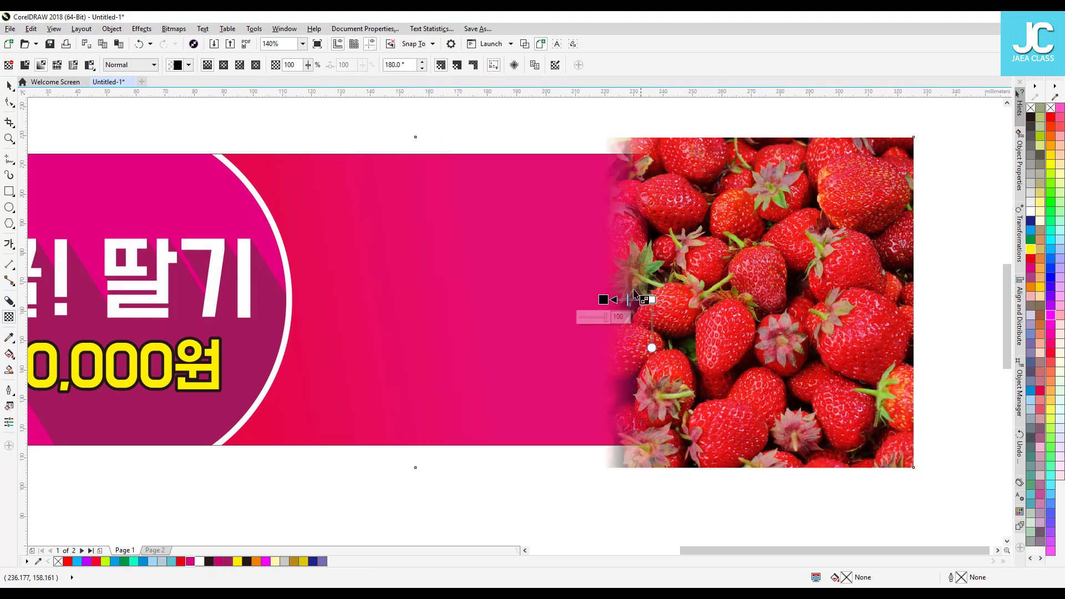
key(ctrl+z)
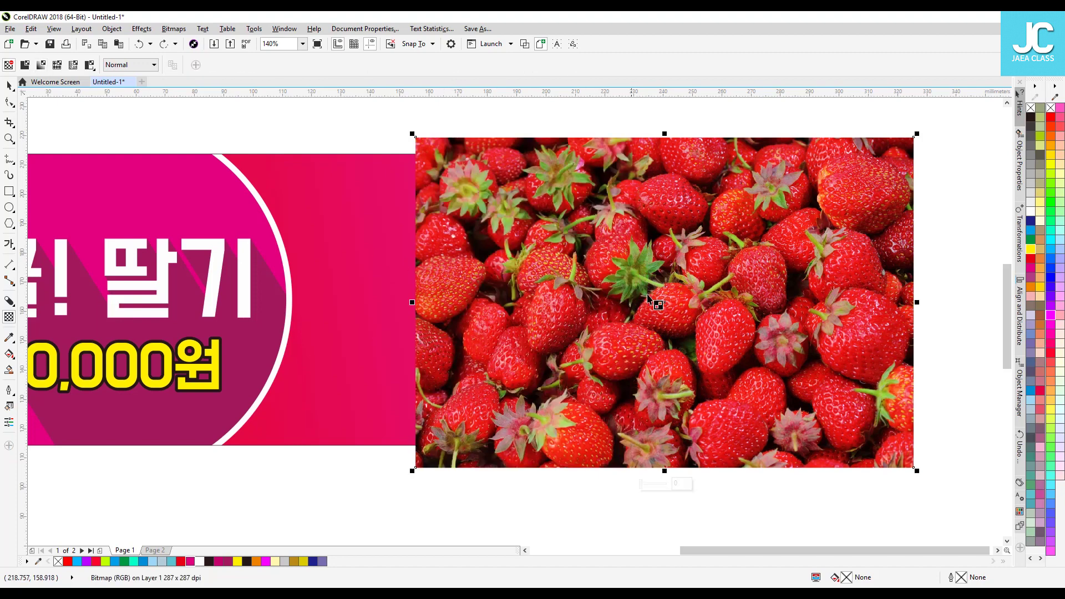
drag(648, 295, 323, 295)
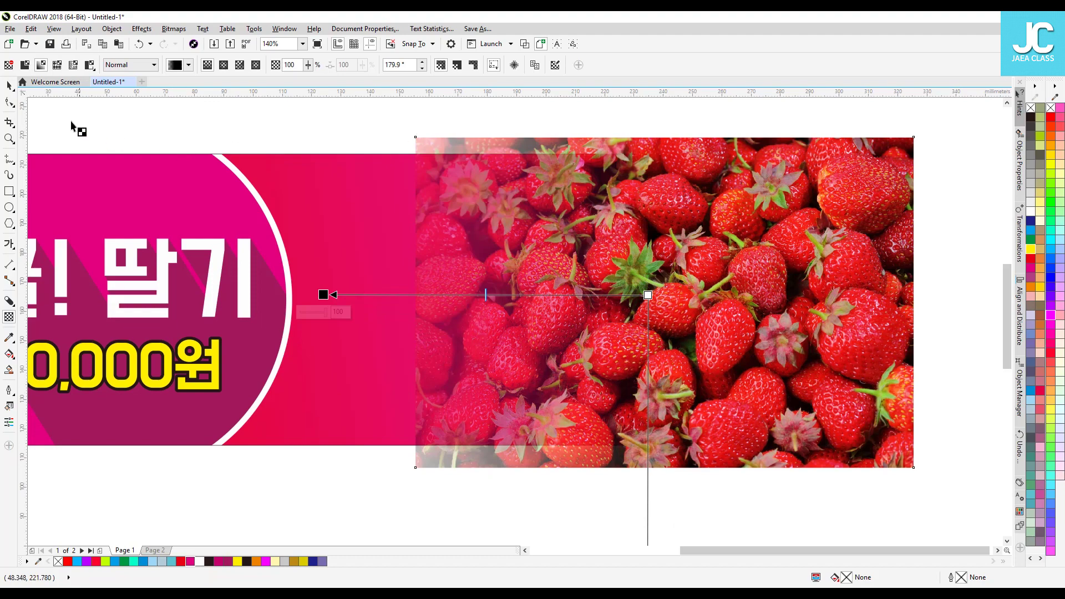
- Place a vertical guideline at about 143 mm, just beside the faded photo, then remove it and select the photo
drag(22, 126, 379, 123)
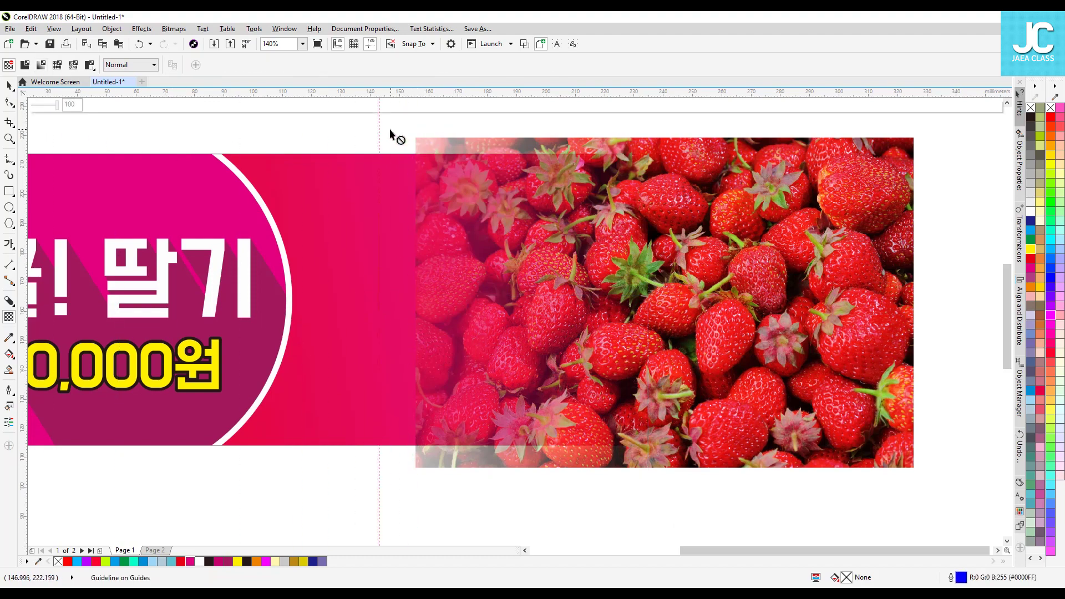
click(10, 87)
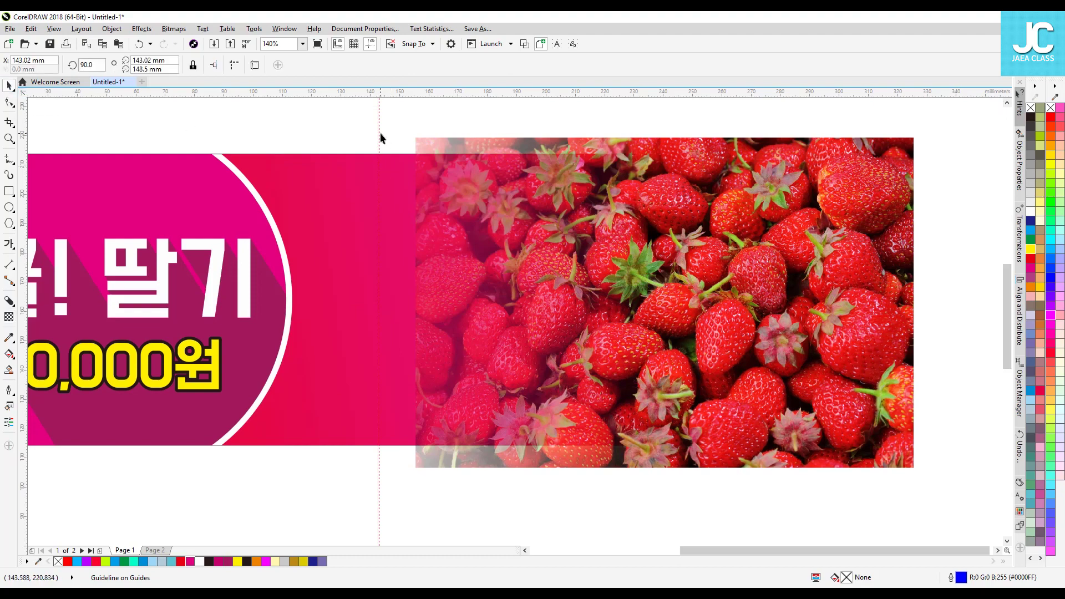
click(701, 215)
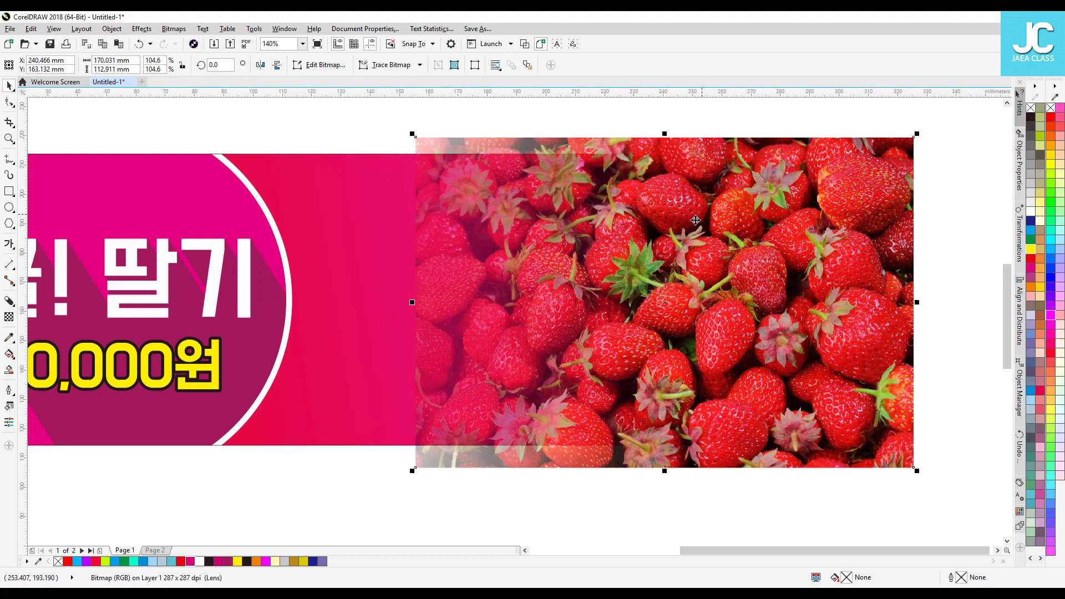
- Shift the transparent end of the photo's fade inward to just inside the photo's left edge
click(9, 317)
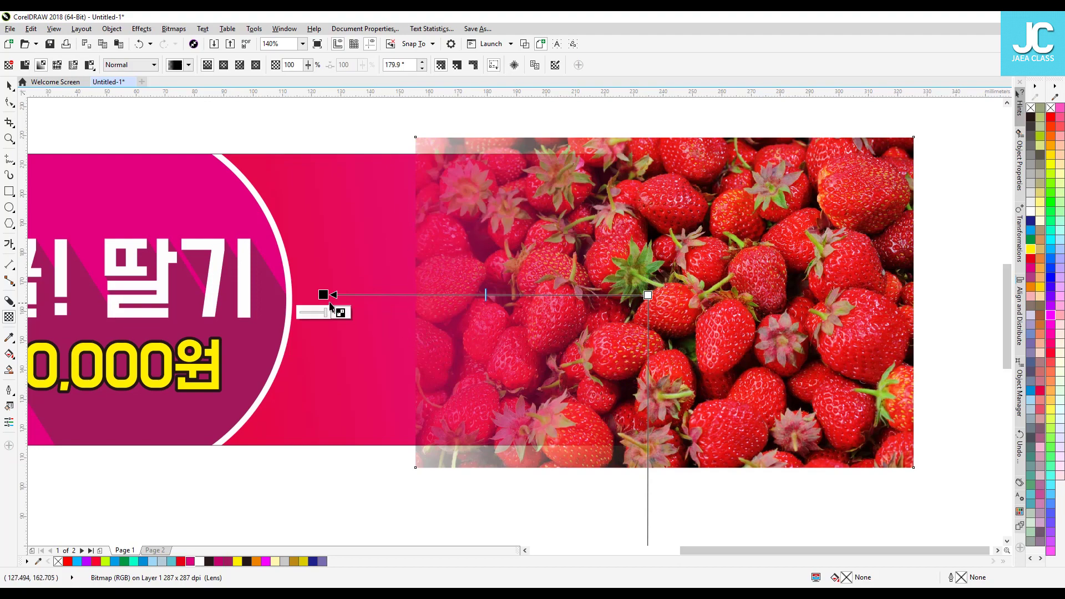
drag(323, 294, 417, 297)
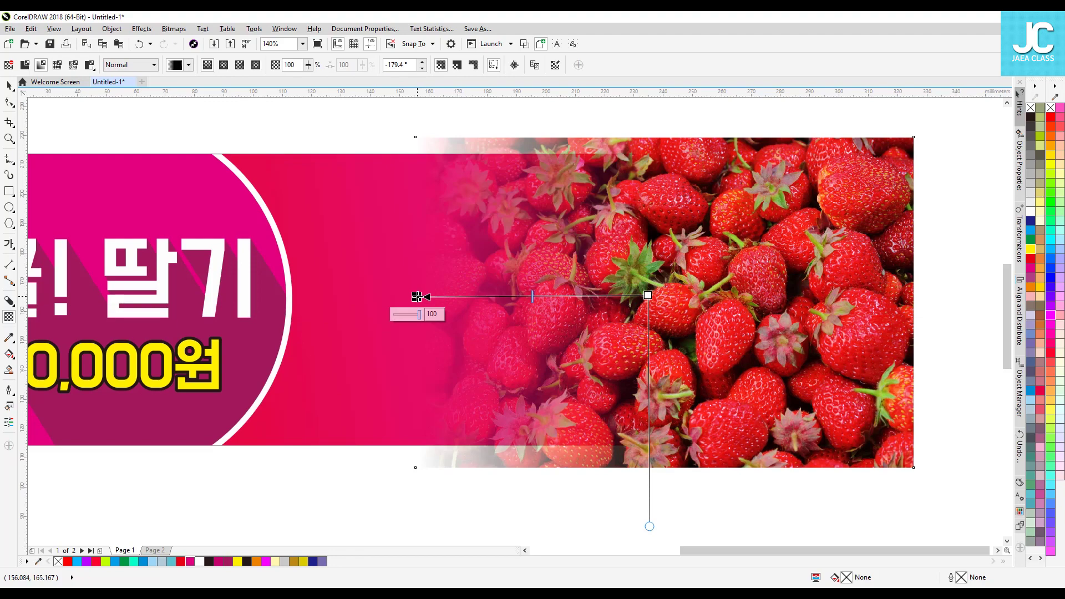
drag(417, 297, 320, 296)
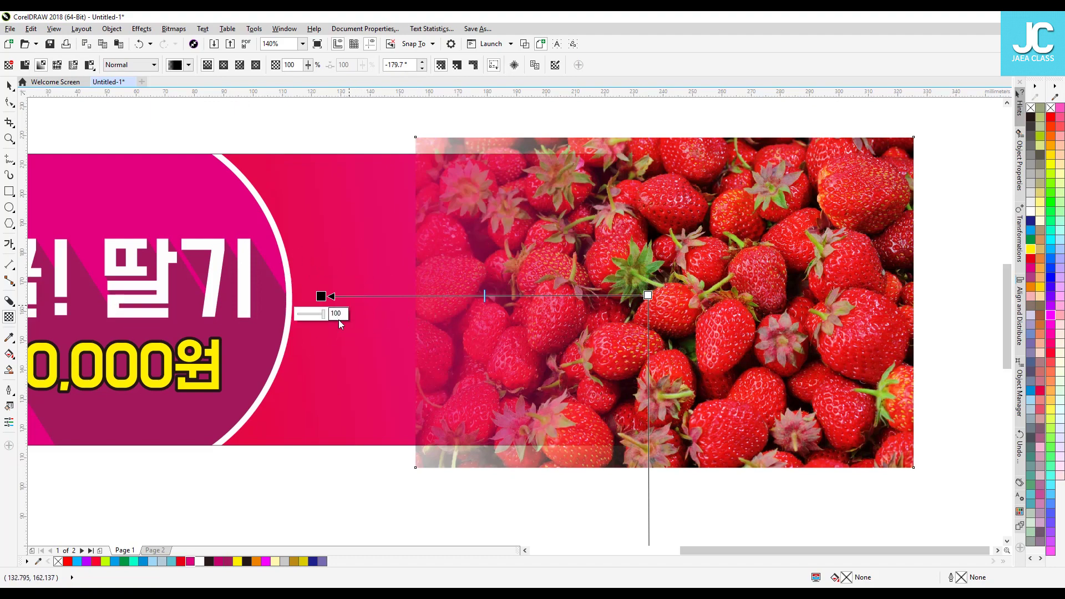
drag(323, 297, 429, 297)
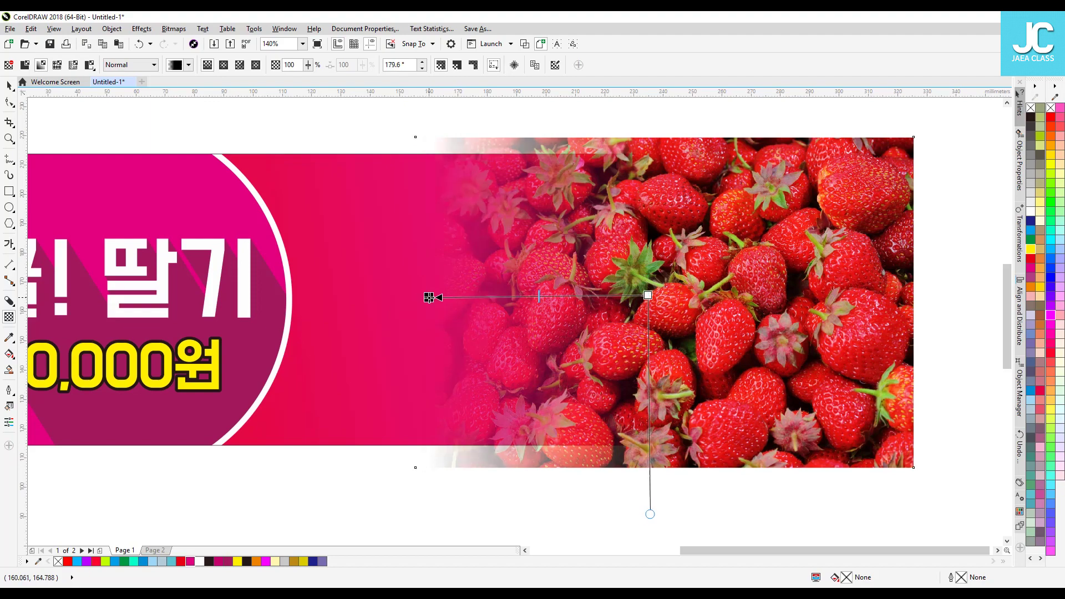
click(393, 511)
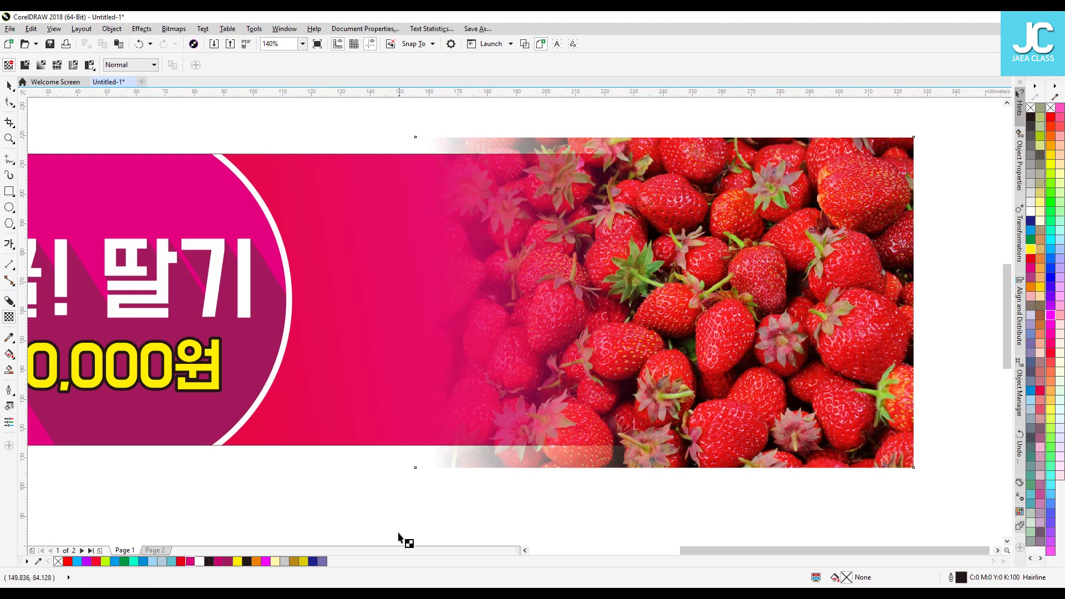
- Stretch the photo's fade far over the banner, bring its transparent end back to the photo's left edge, and deselect the photo
key(ctrl+z)
click(508, 295)
drag(431, 295, 227, 299)
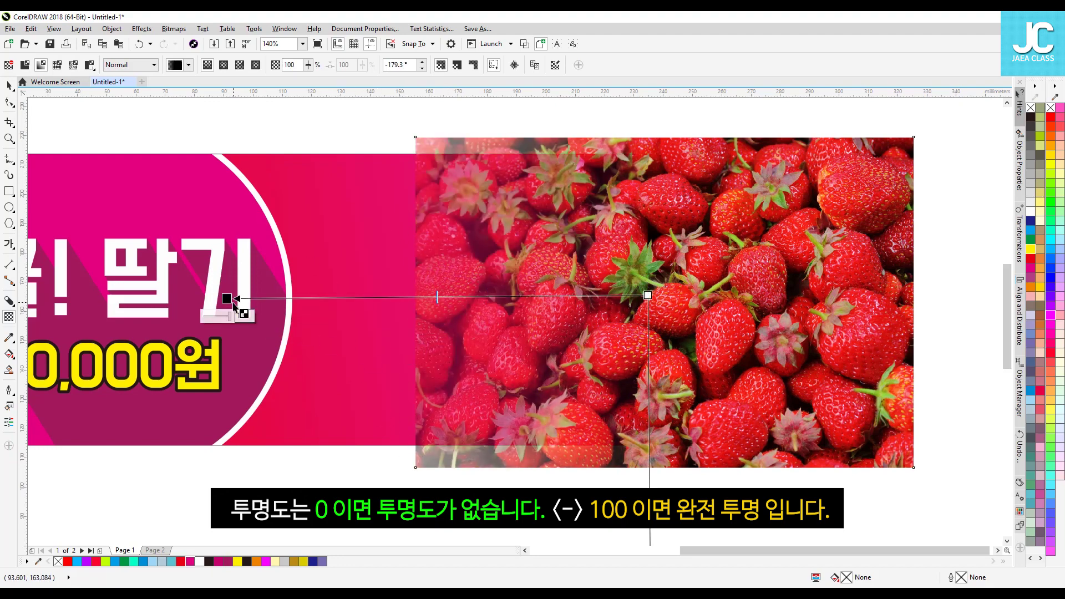
drag(227, 298, 422, 296)
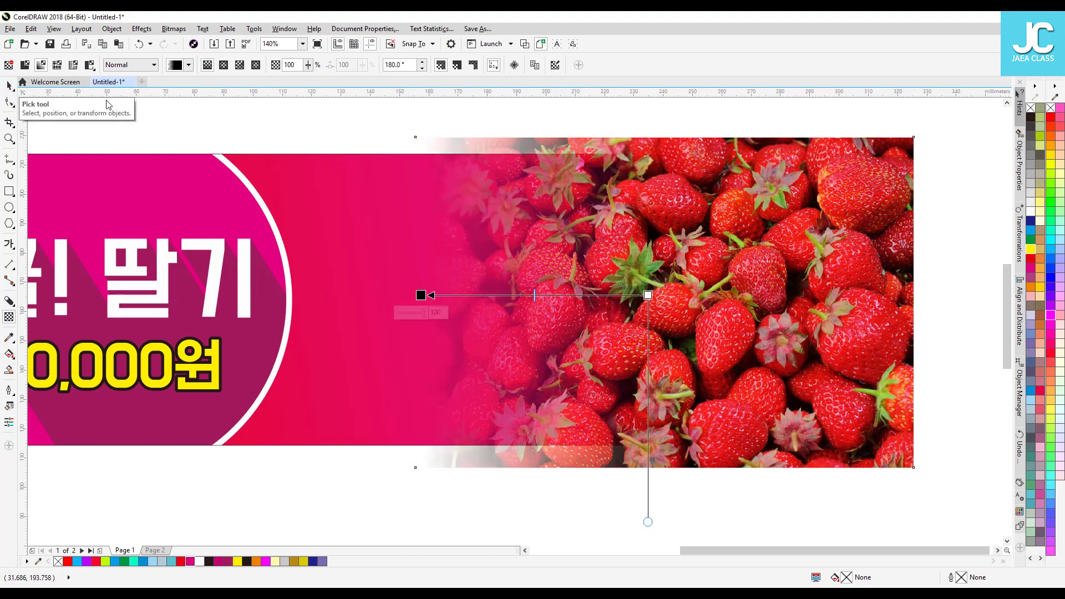
click(9, 85)
click(544, 109)
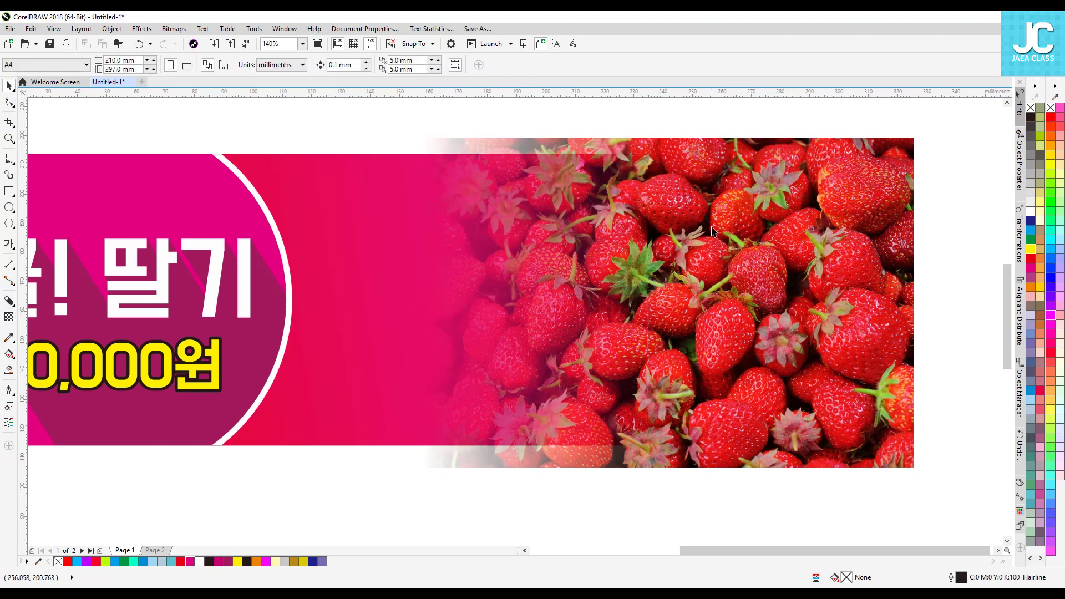
- Place a vertical guideline across the faded photo at about 224 mm and delete it
click(731, 297)
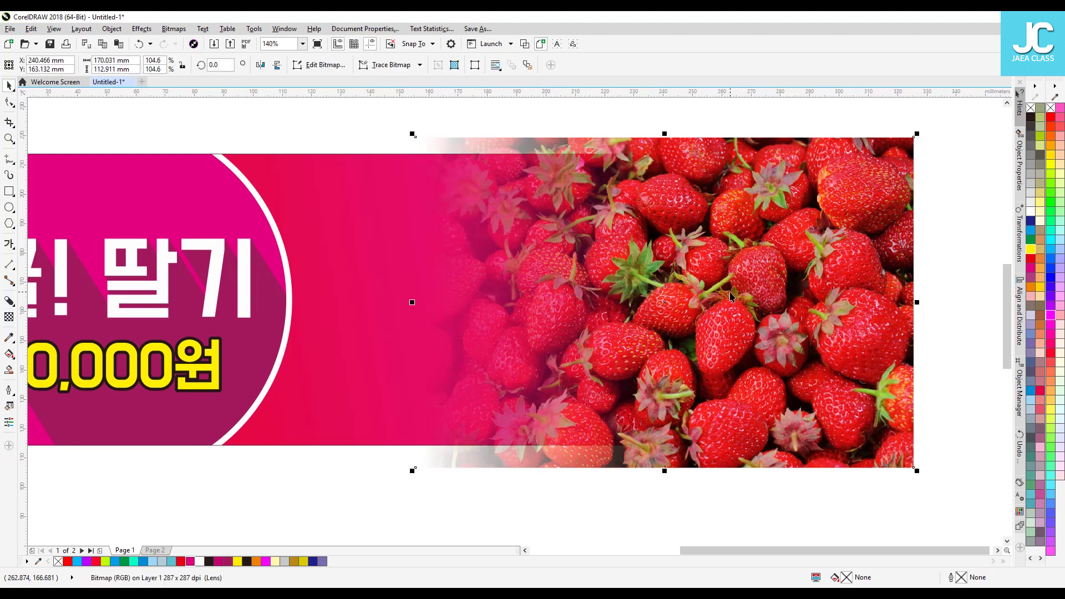
drag(22, 139, 616, 361)
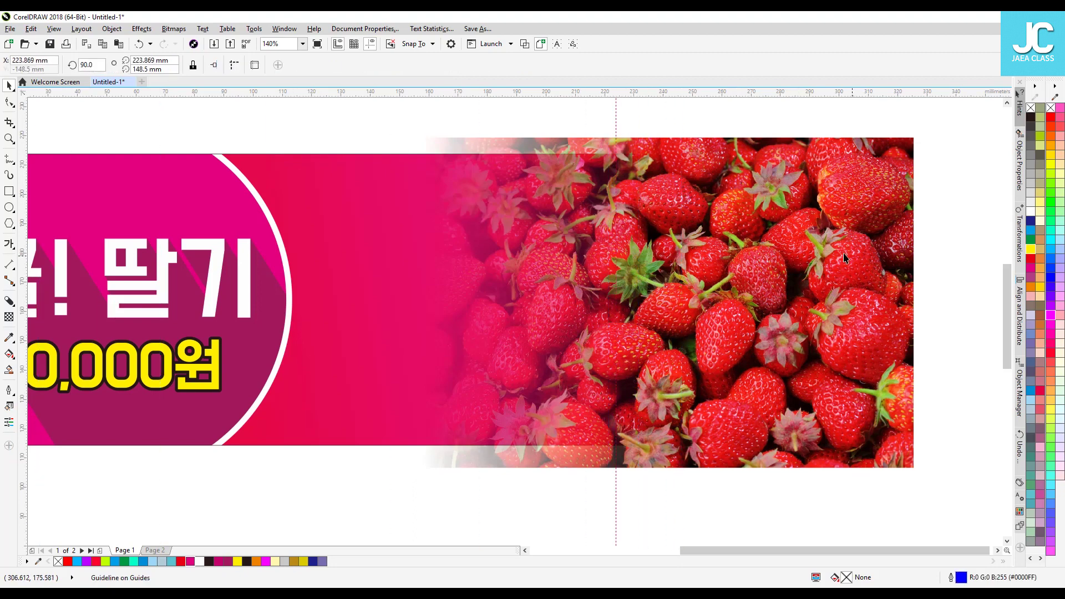
drag(616, 134, 1, 161)
key(Delete)
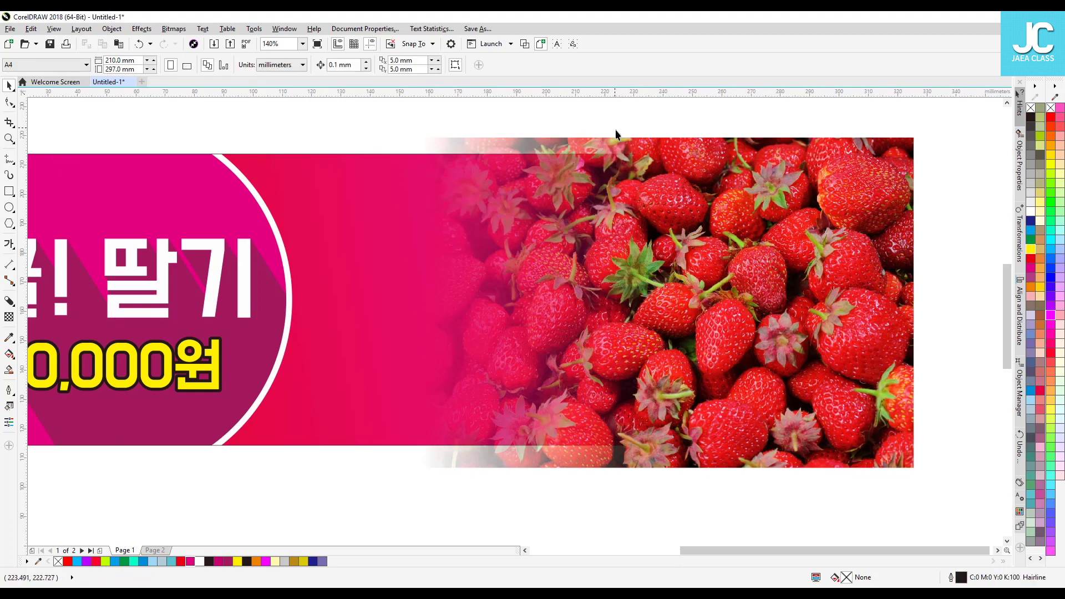
- Move the opaque end of the photo's fade closer to its transparent end and shift the transparency midpoint toward the transparent end
click(690, 175)
click(10, 315)
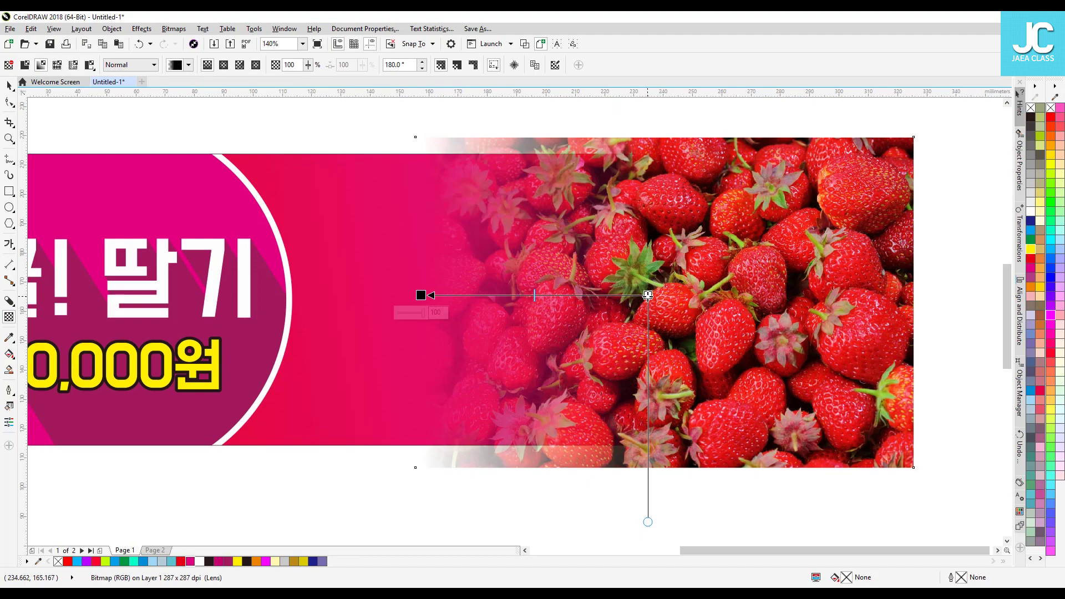
drag(648, 295, 593, 295)
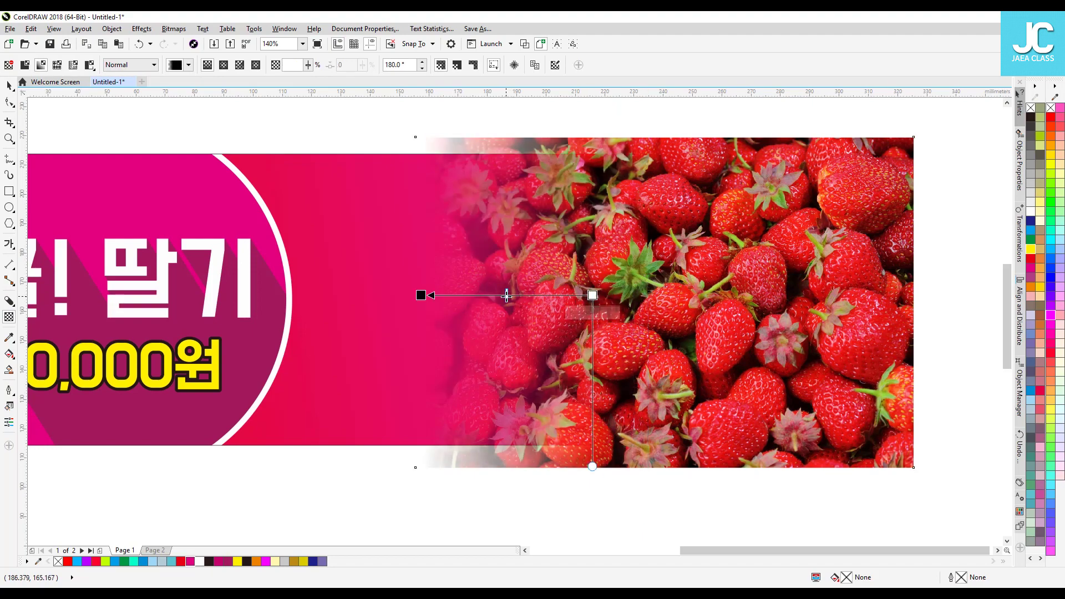
drag(466, 296, 466, 296)
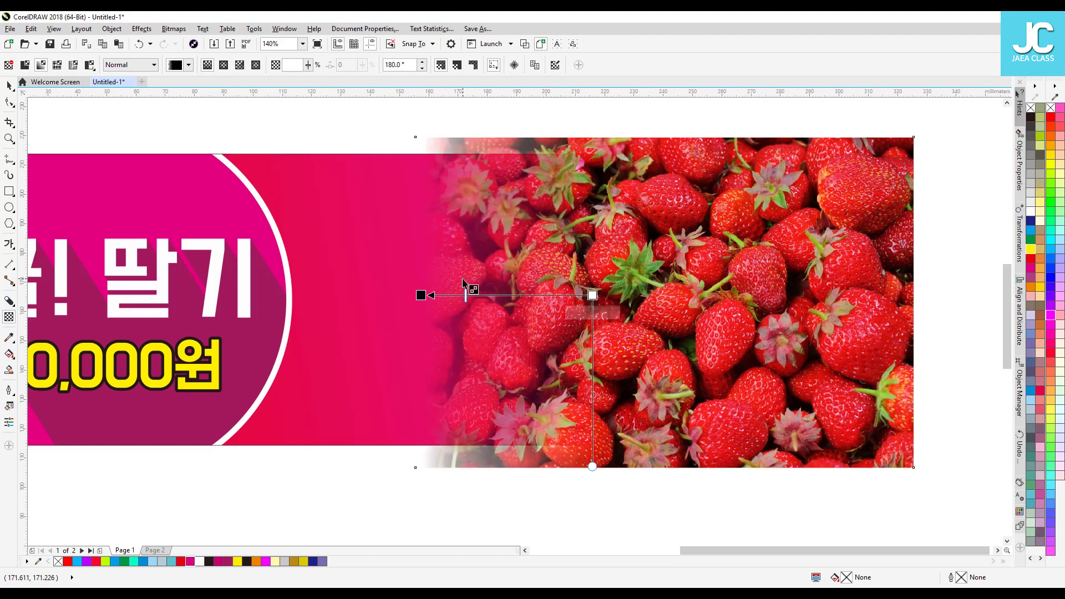
drag(465, 297, 451, 297)
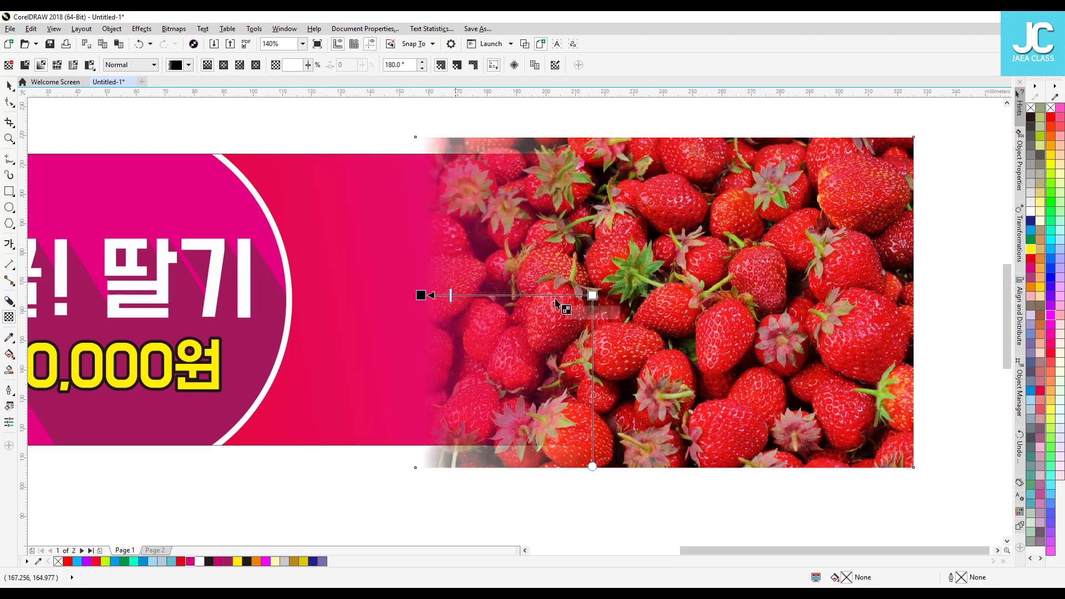
- Shorten the fade to a narrow strip at the photo's left edge, readjust its midpoint to near the centre, and deselect the photo
drag(593, 296, 493, 296)
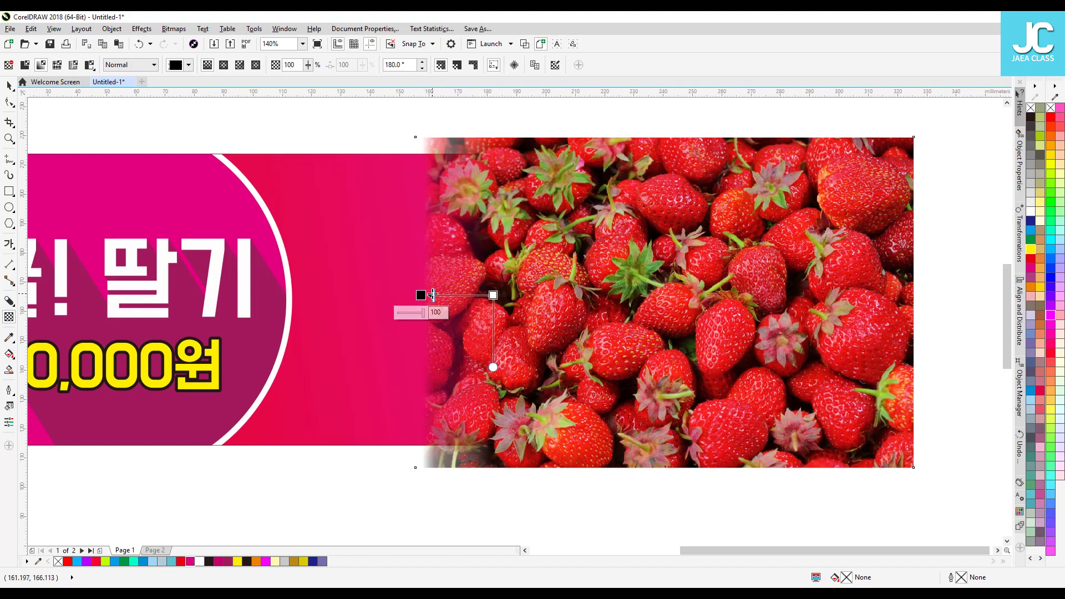
drag(434, 295, 437, 295)
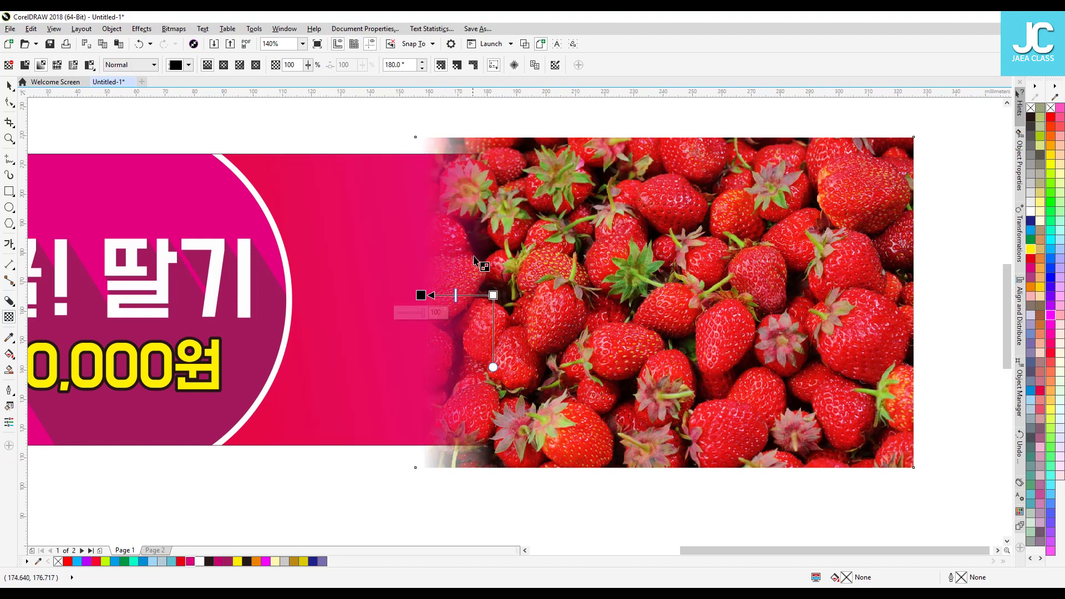
drag(456, 297, 464, 296)
key(space)
click(366, 143)
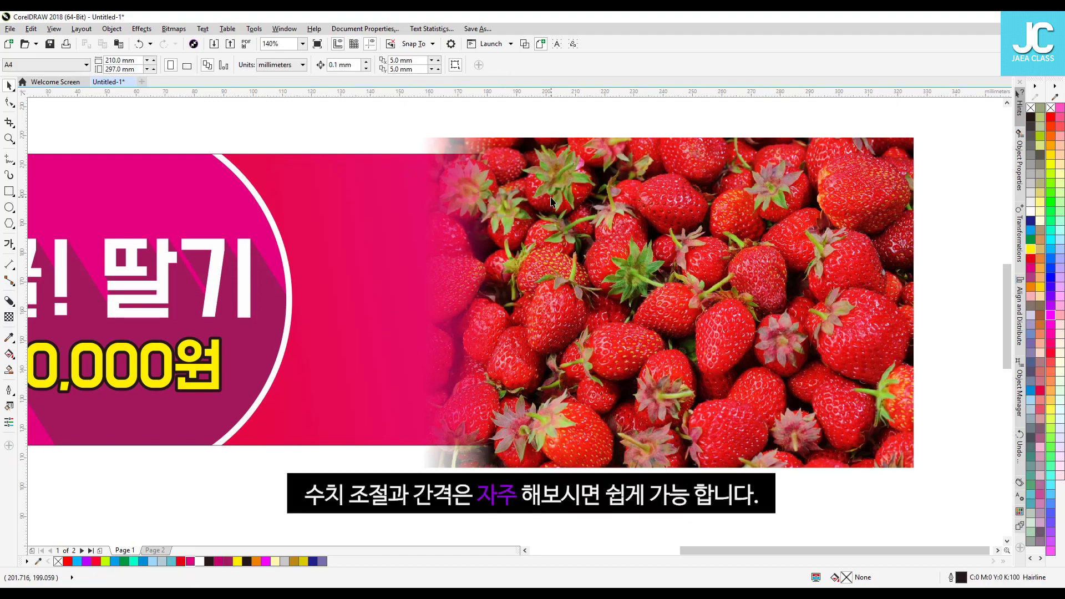
- Draw a circle about 71 mm across over the recreated banner's photo fade and delete it
scroll(555, 205, down, 2)
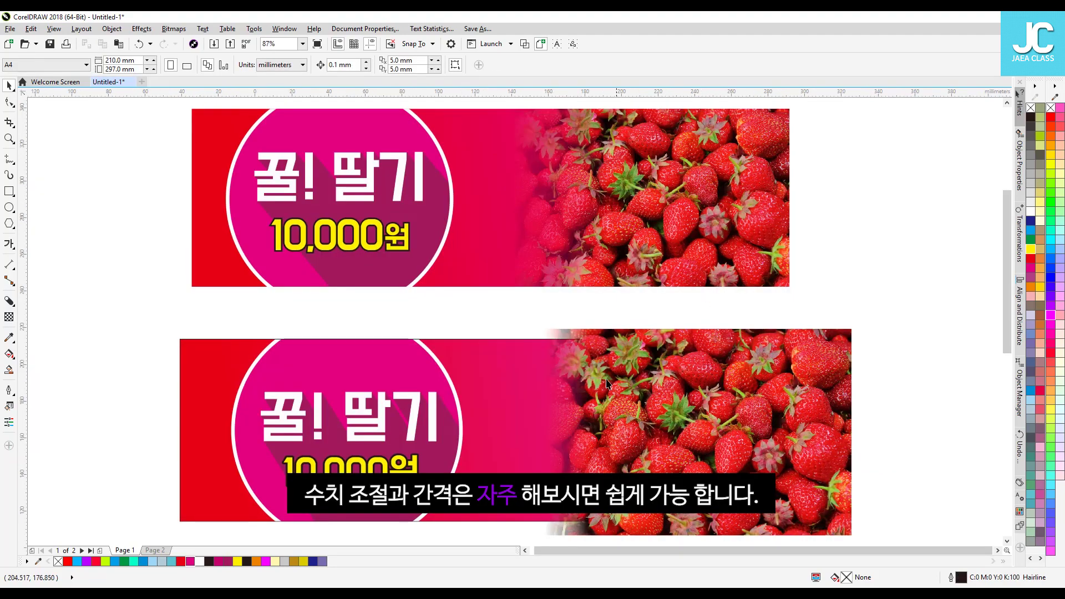
click(8, 208)
mouse_move(536, 184)
mouse_down()
mouse_move(608, 255)
mouse_move(560, 201)
mouse_move(611, 294)
mouse_move(607, 433)
mouse_up()
key(space)
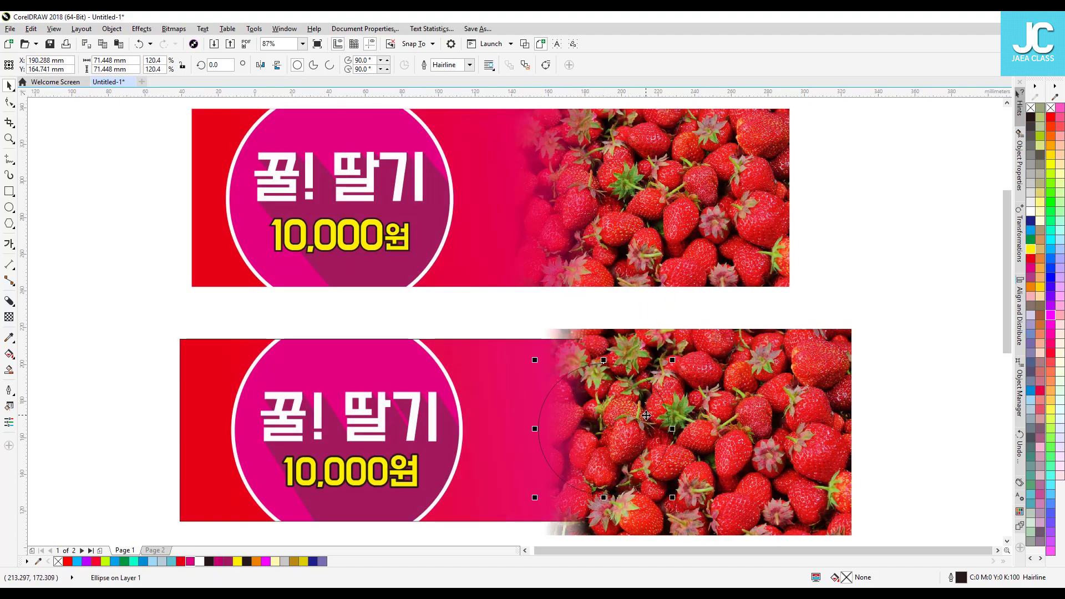
key(Delete)
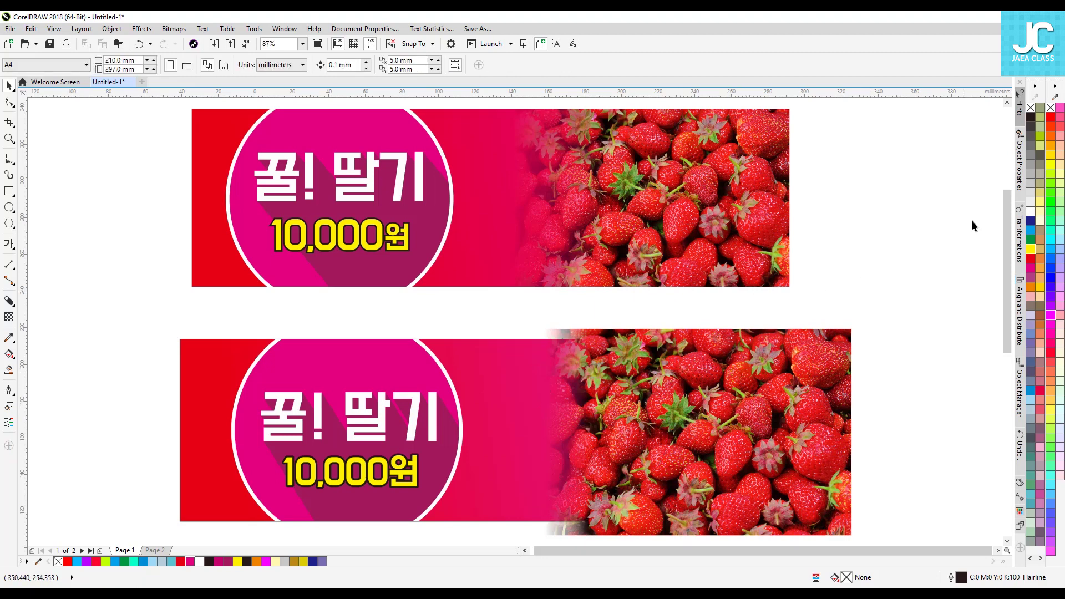
drag(1003, 208, 1001, 238)
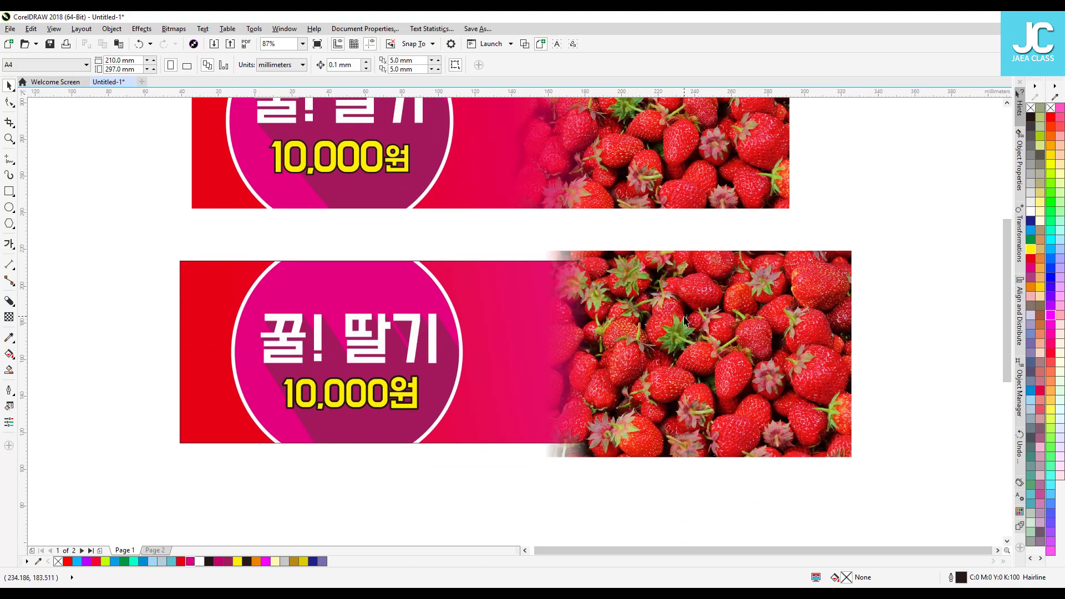
- Move the faded strawberry photo off the recreated banner and undo the moves
click(818, 299)
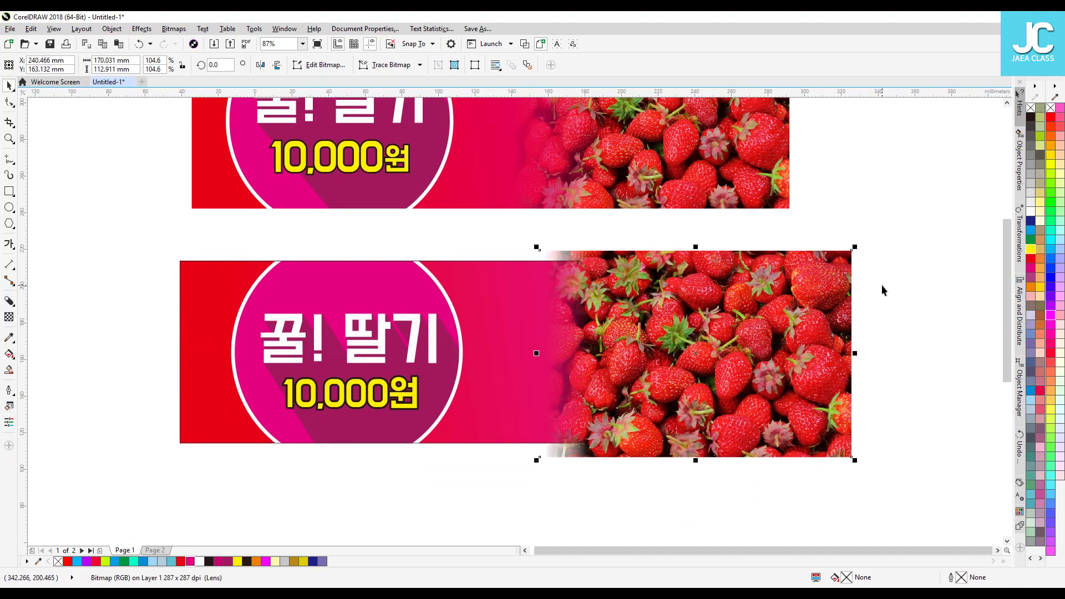
scroll(882, 294, up, 2)
drag(708, 372, 738, 296)
drag(745, 333, 845, 366)
key(ctrl+z)
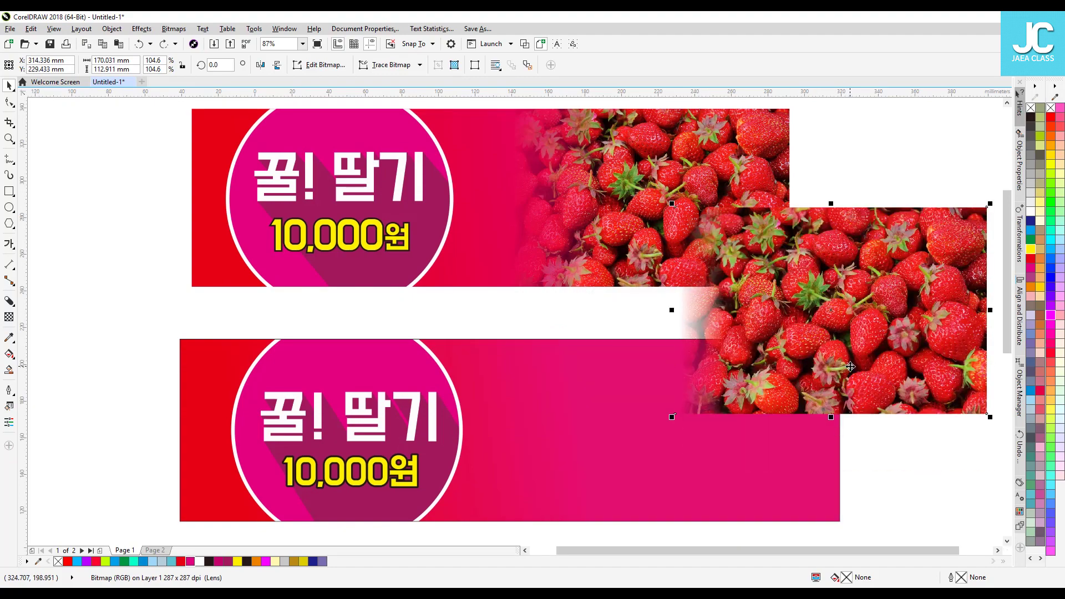
key(ctrl+z)
key(ctrl+z)
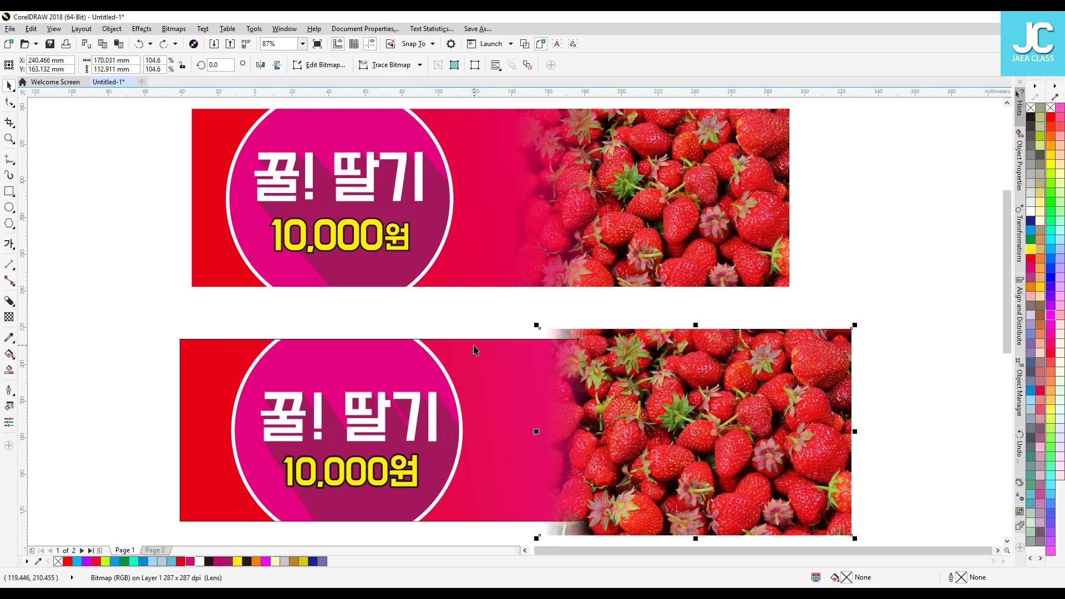
- PowerClip the faded strawberry photo inside the recreated banner's gradient rectangle and shift the banner slightly up and left
right_click(776, 346)
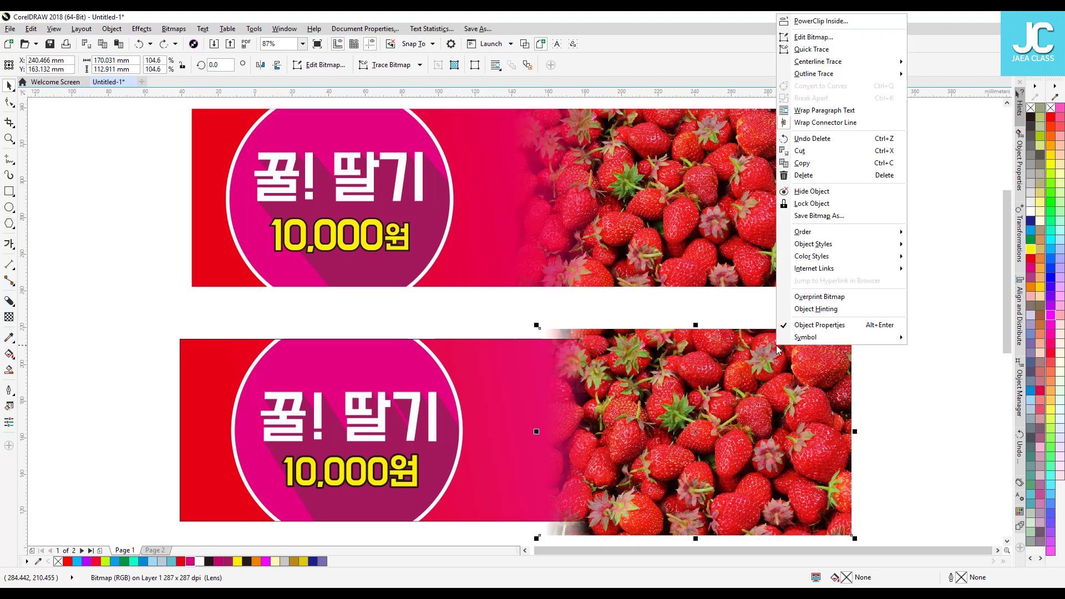
click(837, 24)
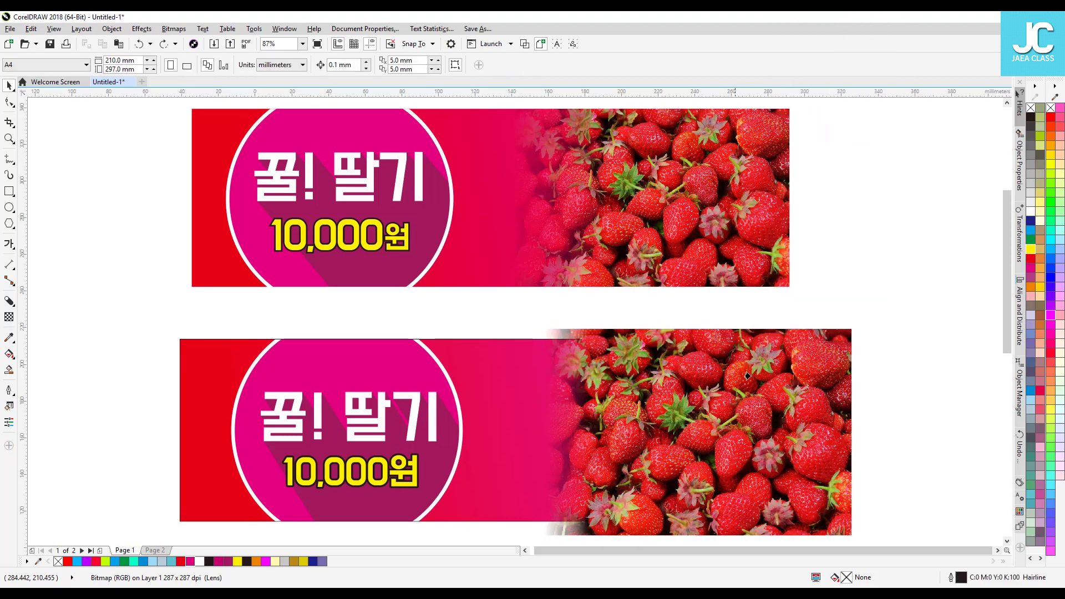
click(479, 362)
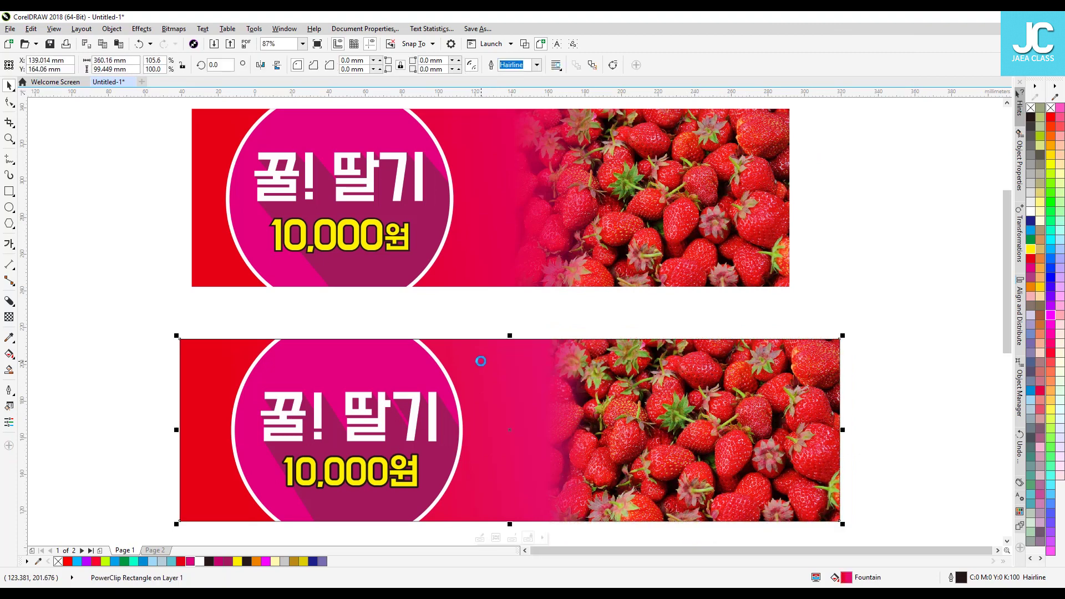
click(897, 282)
drag(789, 369, 766, 349)
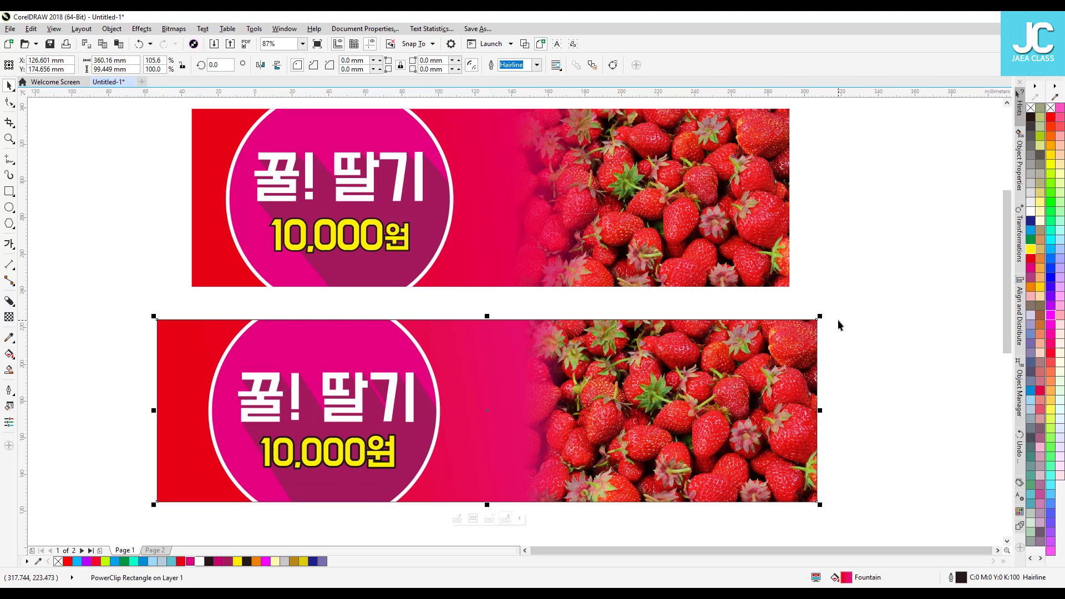
click(9, 139)
right_click(533, 283)
click(8, 86)
click(712, 331)
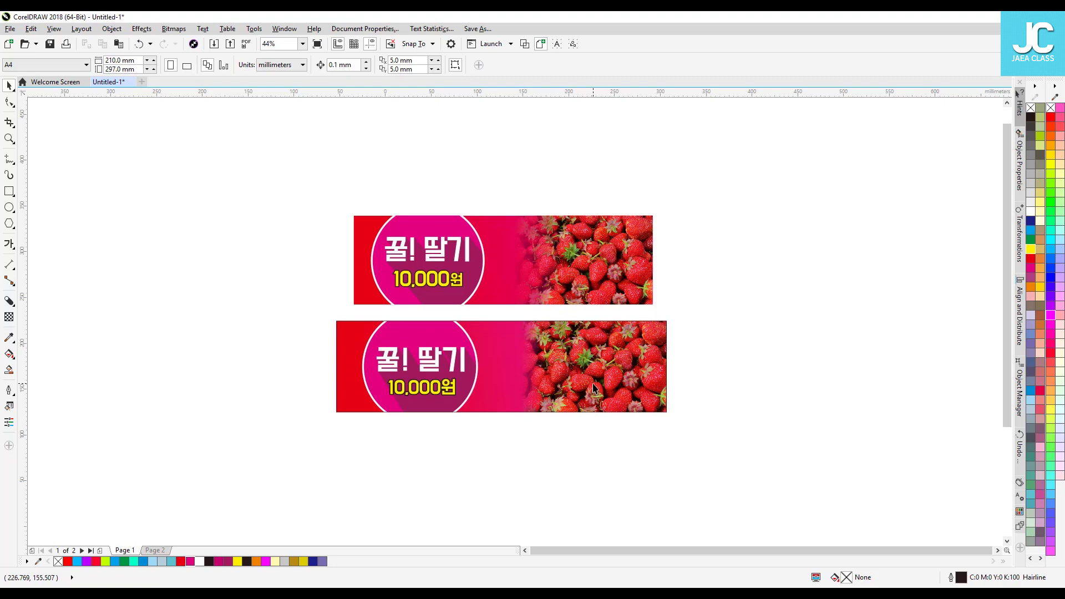
key(F4)
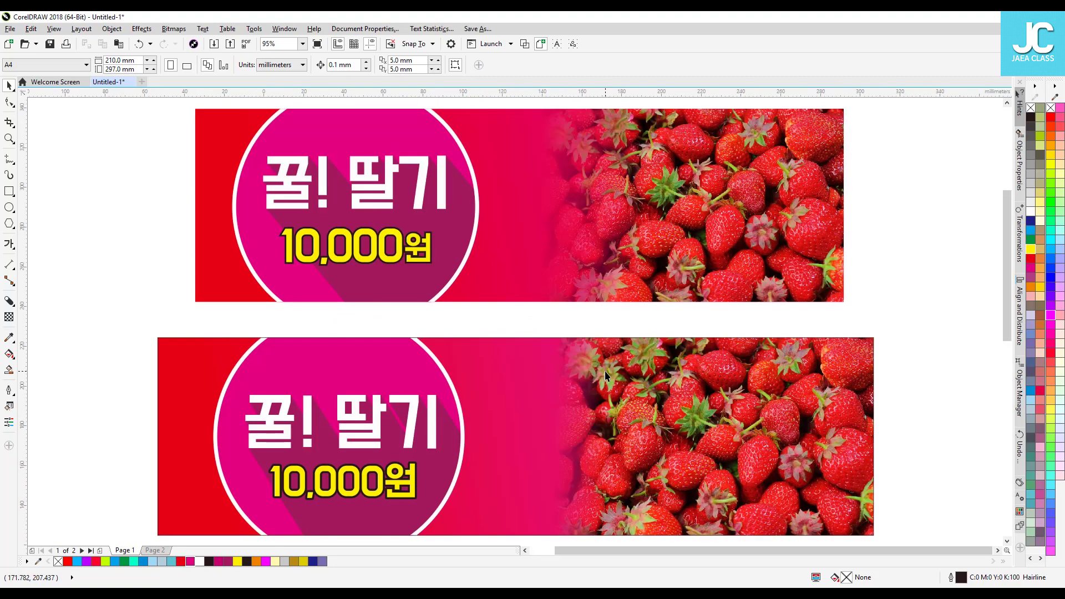
- Open the recreated banner's PowerClip contents for editing and move the circle, title and price right toward the strawberry photo
click(575, 396)
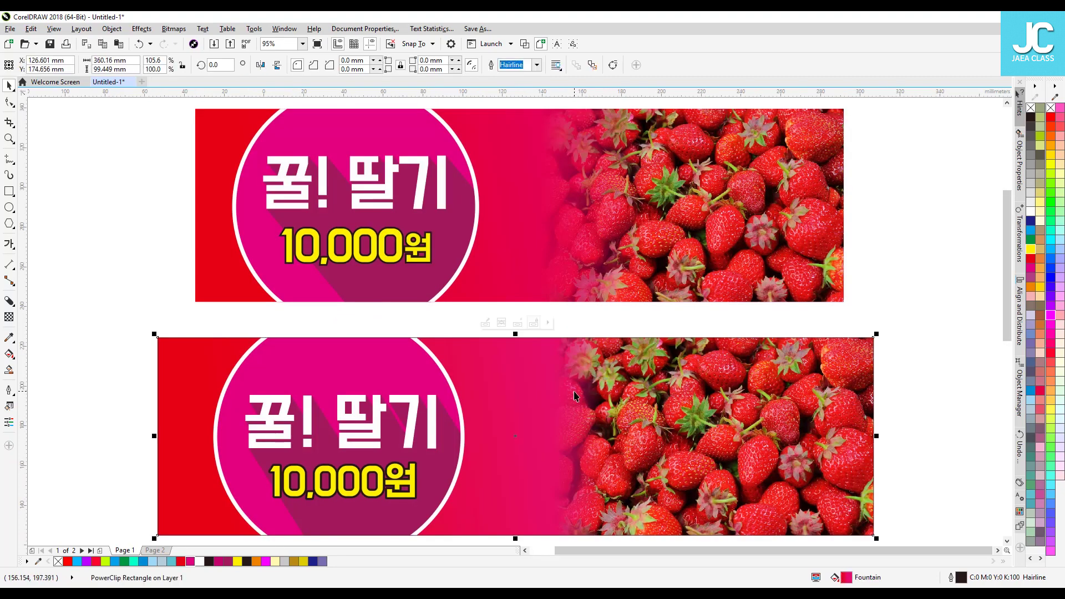
right_click(575, 394)
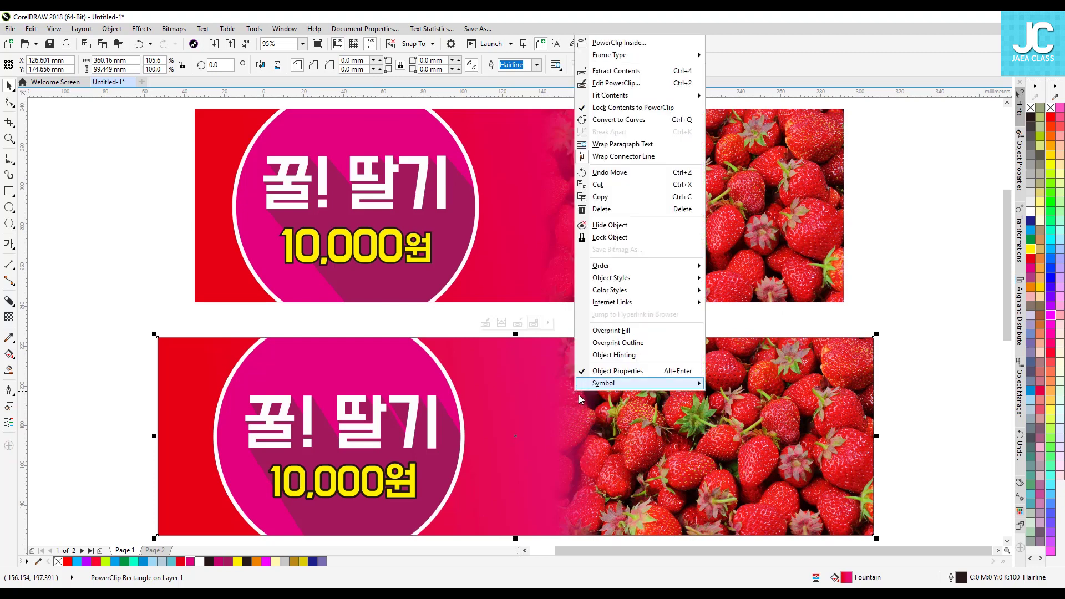
mouse_move(578, 388)
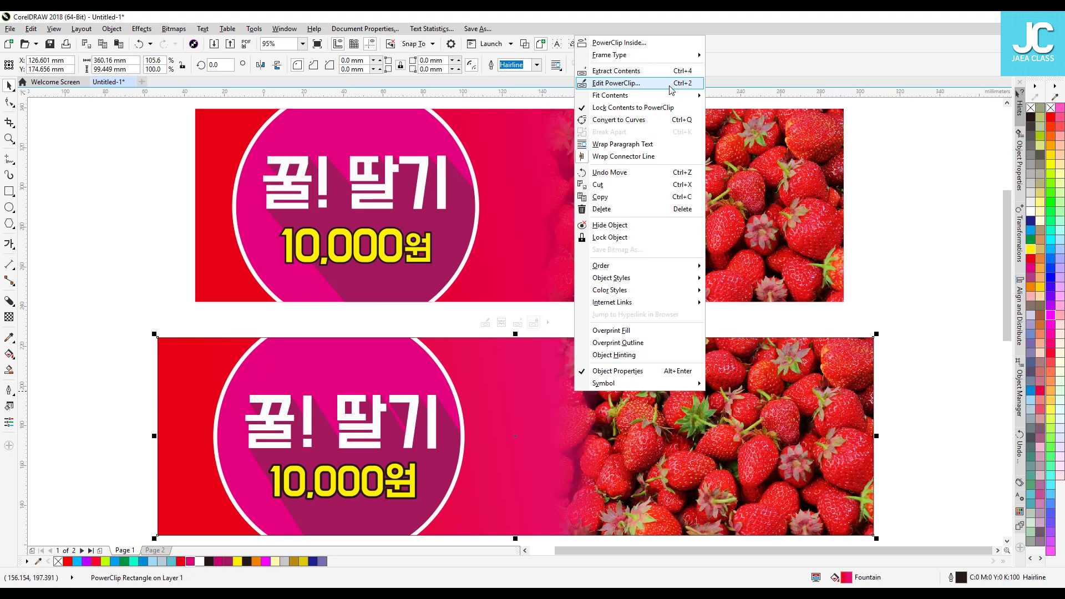
click(559, 327)
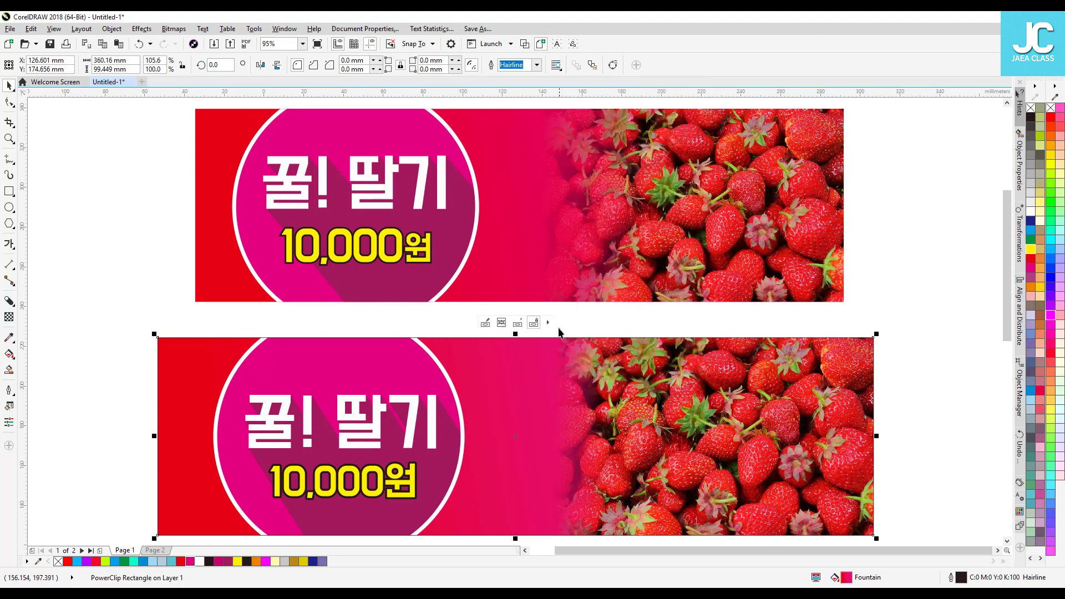
click(629, 313)
click(577, 400)
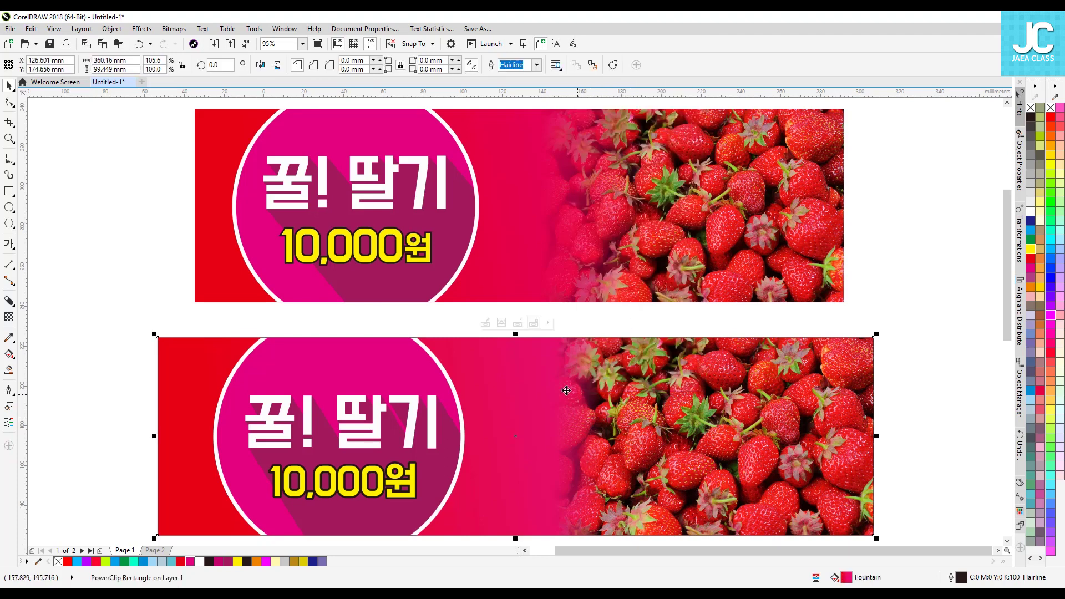
click(487, 324)
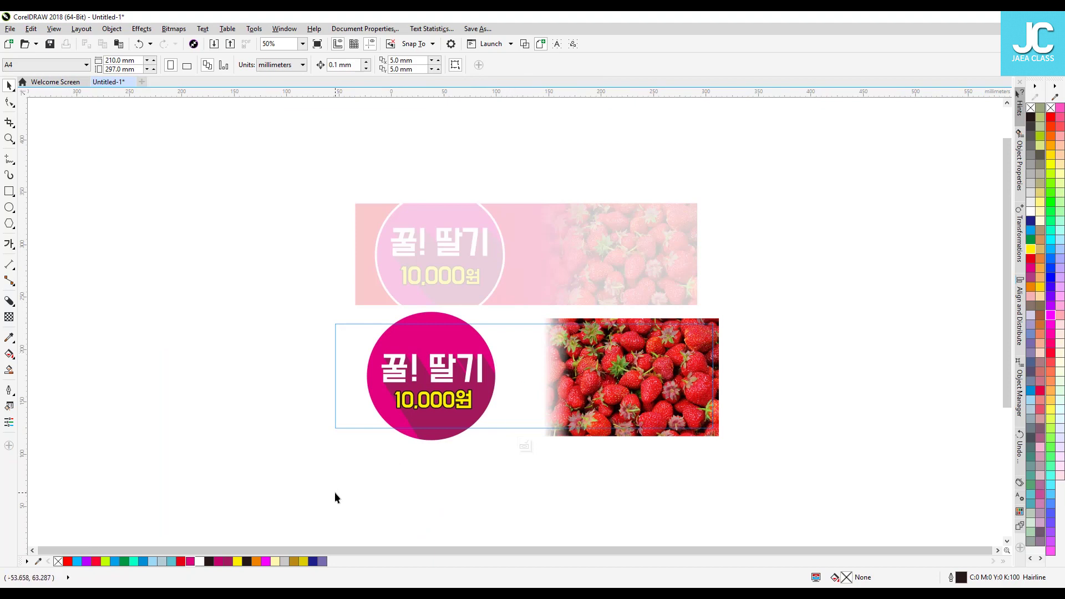
drag(335, 497, 511, 296)
drag(442, 379, 485, 379)
- Place a copy of the faded strawberry photo on the left side of the circle, centred at about X -76 mm
click(708, 327)
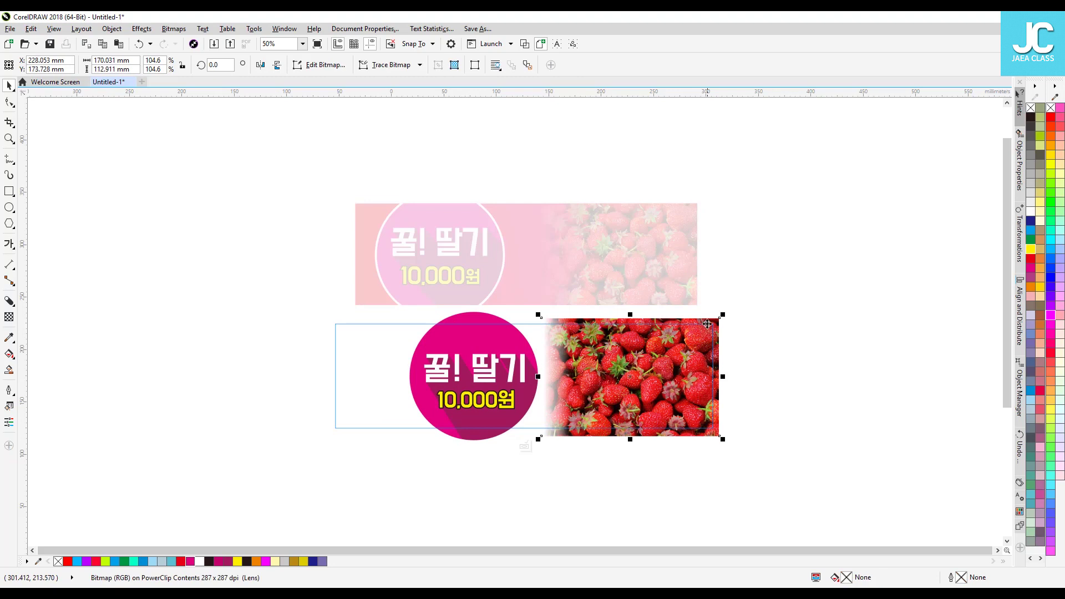
drag(715, 321, 371, 321)
key(F2)
drag(161, 303, 825, 476)
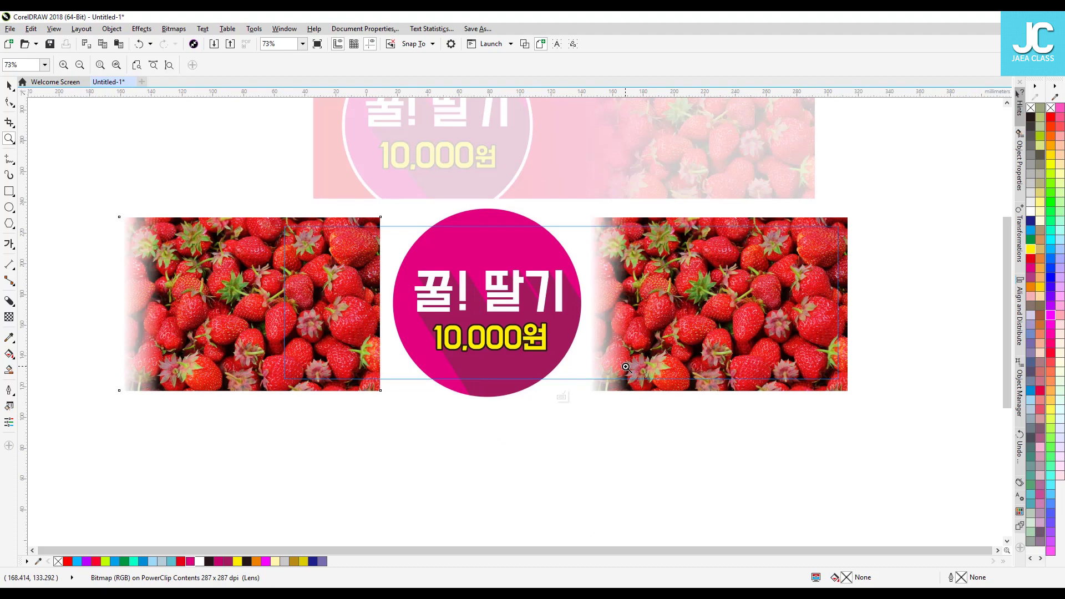
- Mirror the copied strawberry photo horizontally and undo the mirroring
click(9, 86)
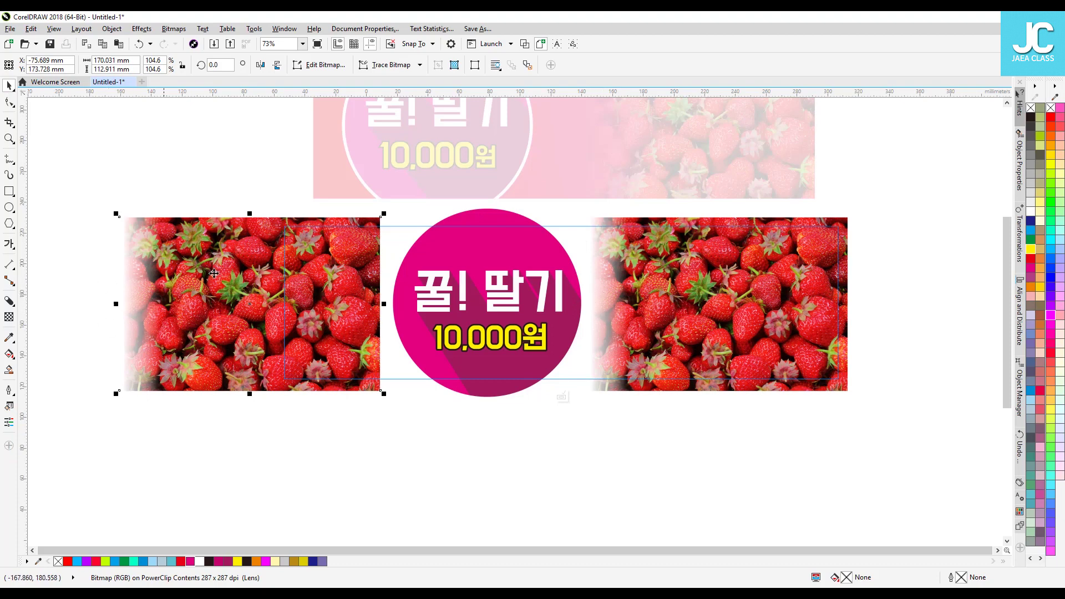
click(260, 66)
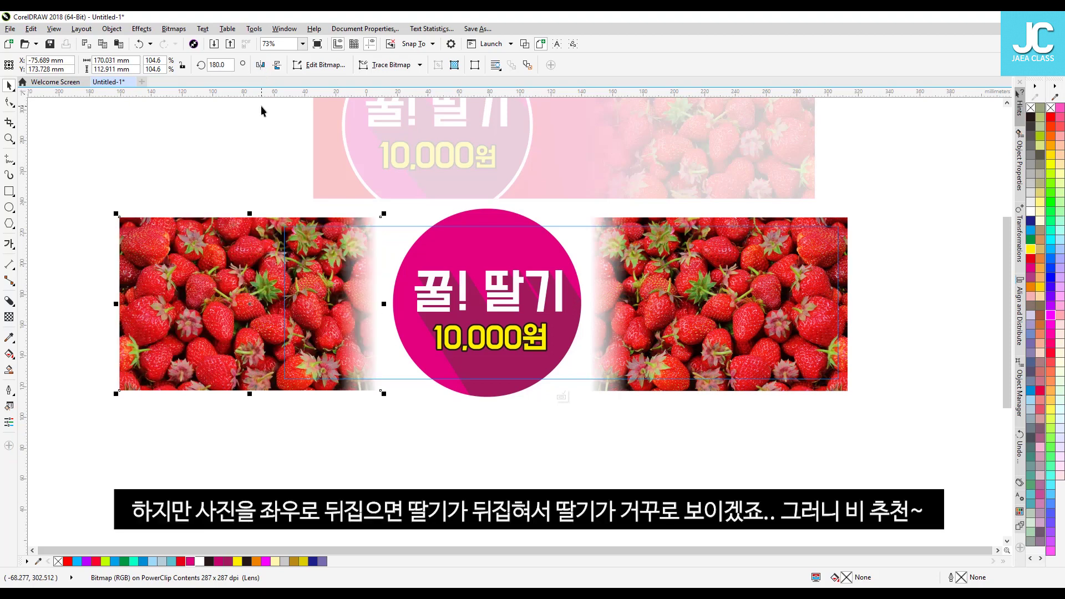
key(ctrl+z)
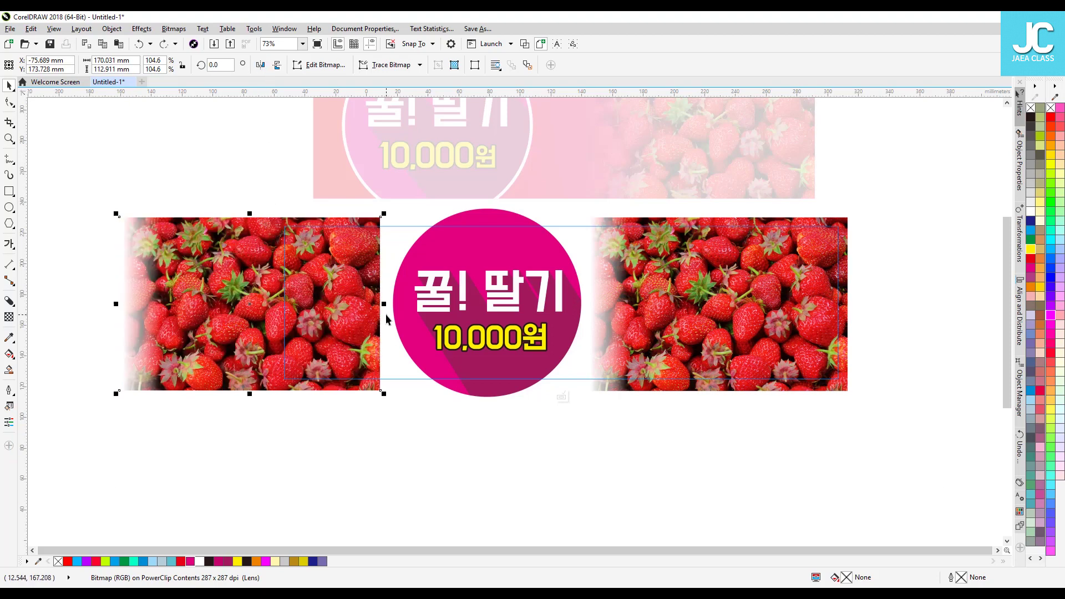
- Reverse the copied photo's fade so it turns transparent at its right edge beside the circle, and deselect the photo
click(9, 316)
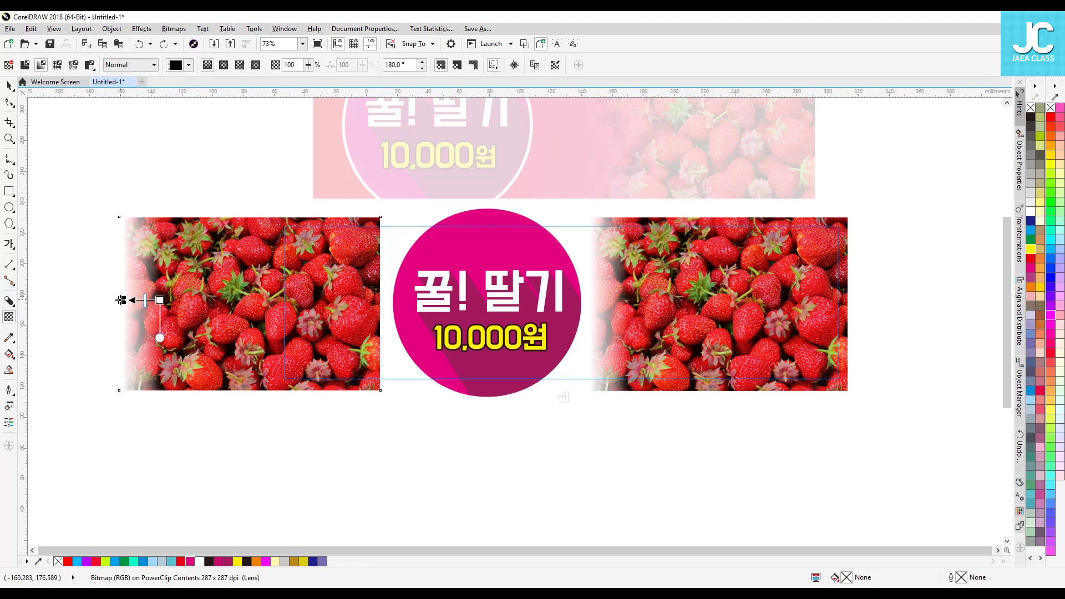
drag(121, 300, 374, 300)
drag(160, 300, 328, 300)
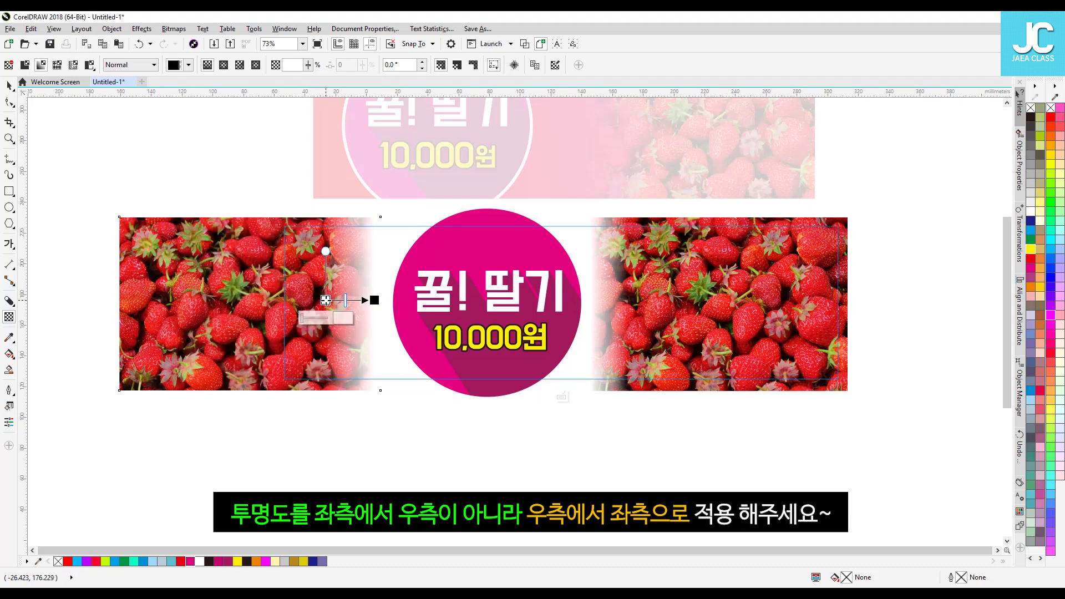
key(space)
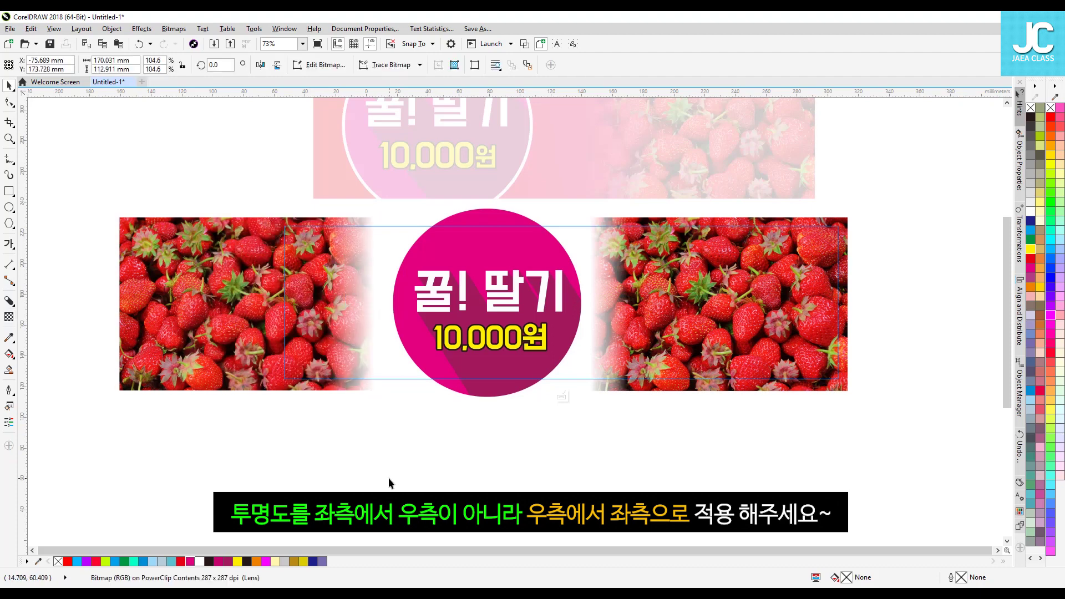
click(388, 478)
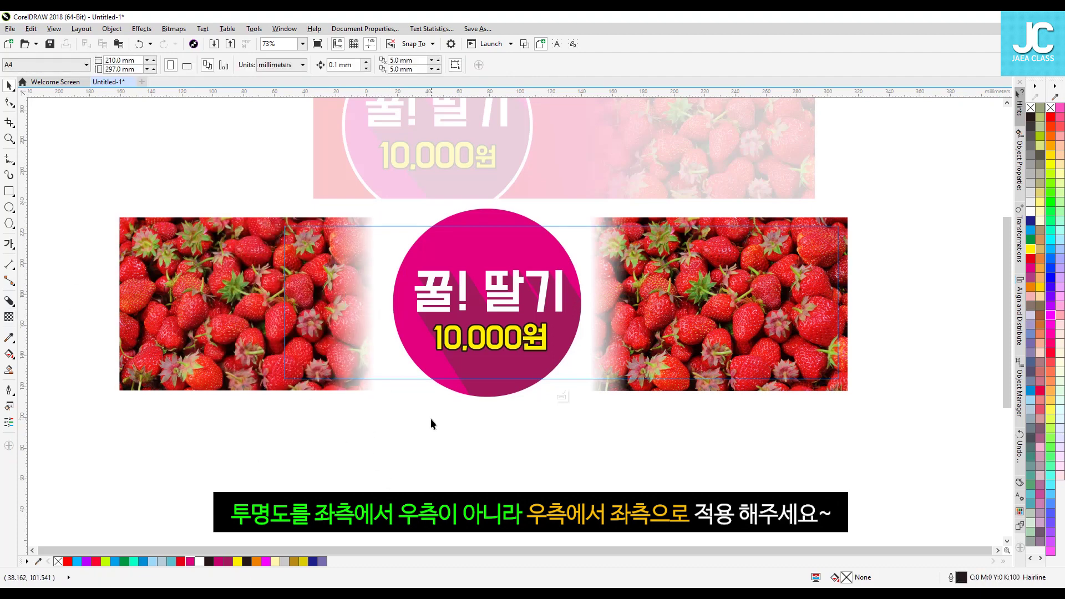
- Finish editing the recreated banner's PowerClip contents
click(430, 361)
click(263, 223)
right_click(261, 223)
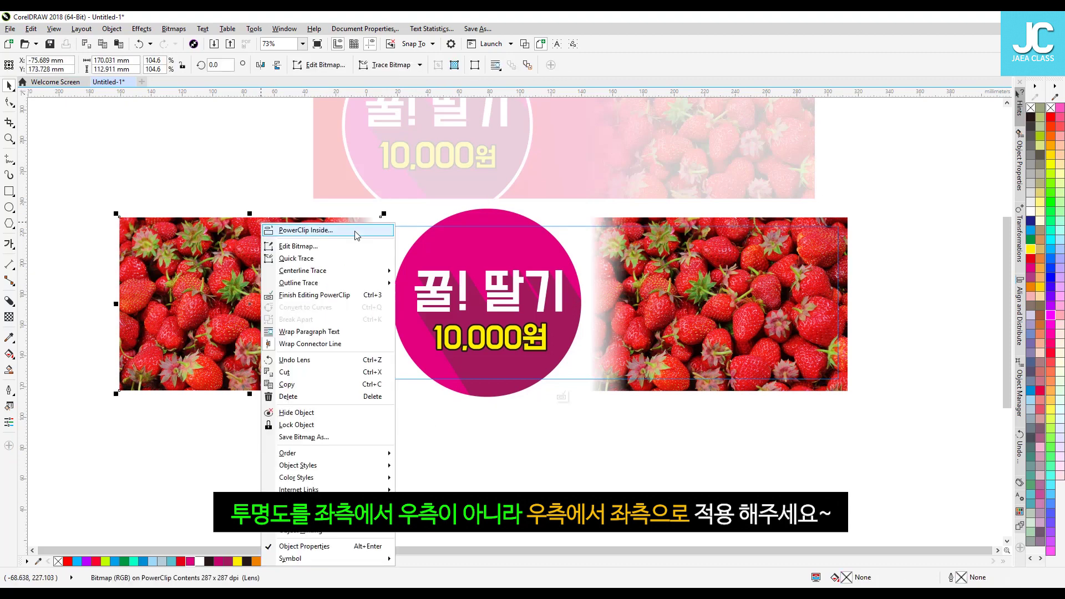
click(329, 296)
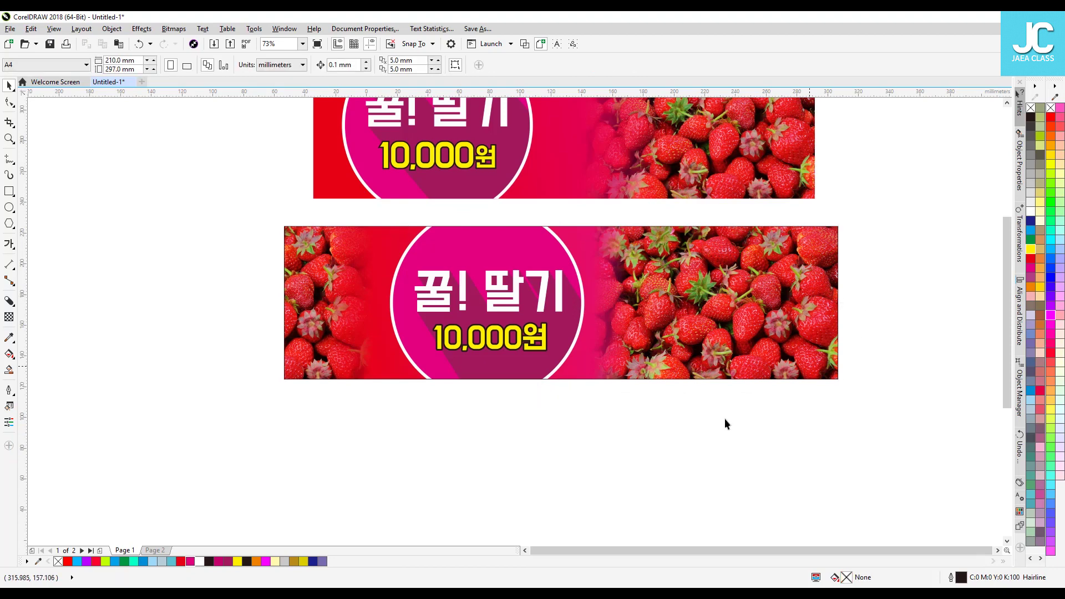
- Reopen the banner's PowerClip contents, shift the circle, title and price slightly left to about X 74 mm, and finish editing
key(F4)
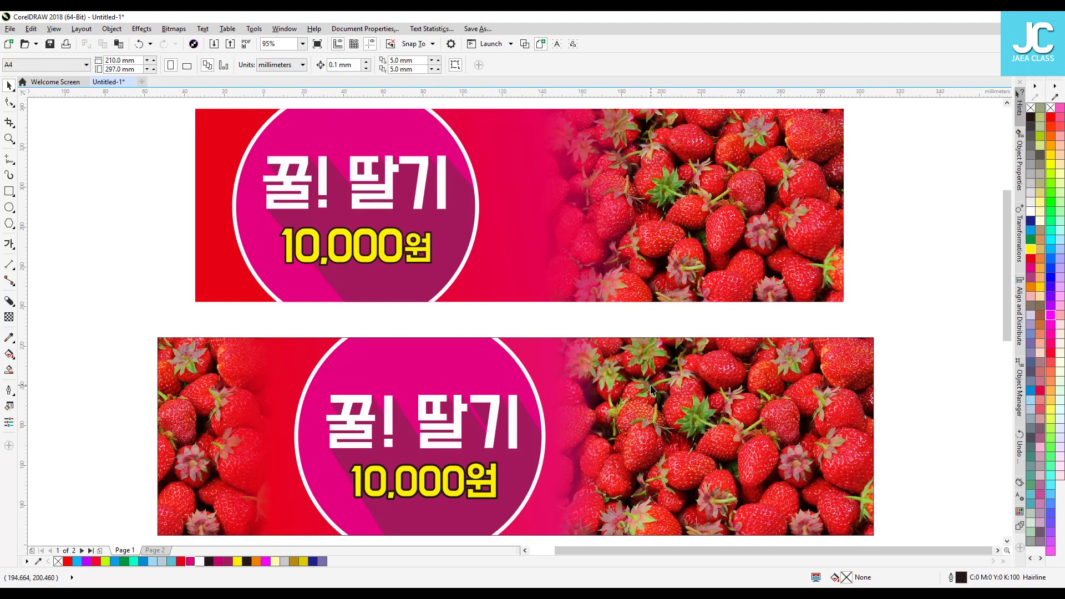
scroll(731, 284, down, 3)
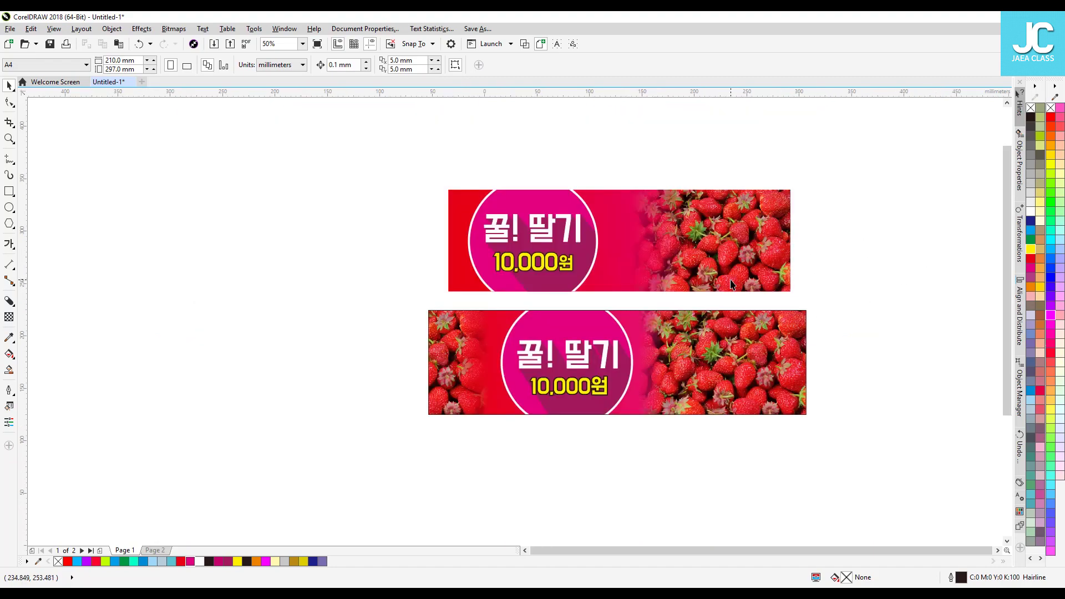
click(636, 331)
double_click(634, 328)
drag(482, 471, 652, 277)
drag(593, 328, 589, 328)
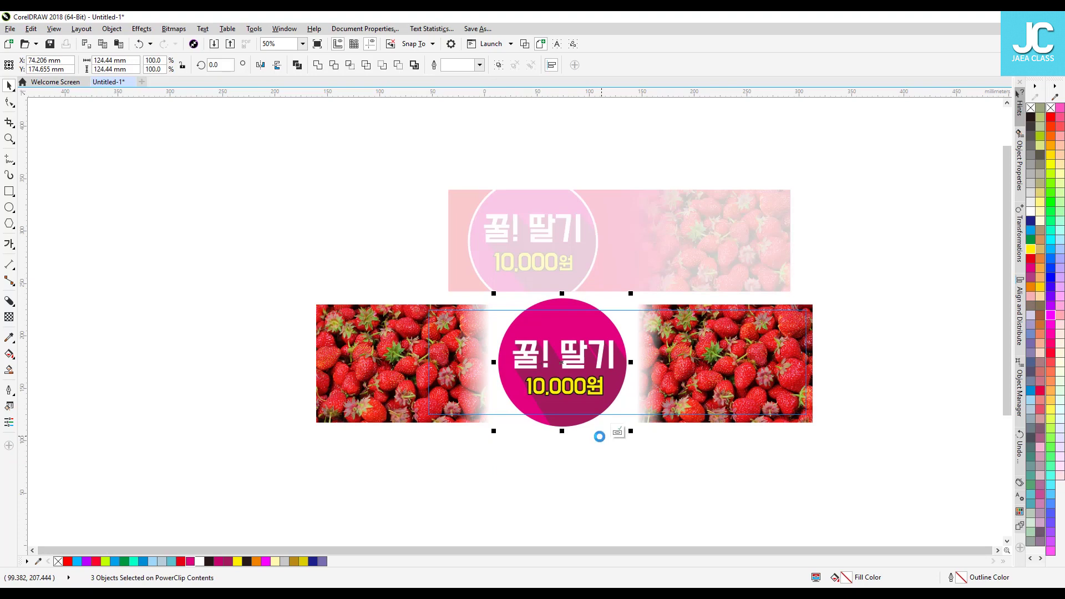
click(618, 434)
click(871, 365)
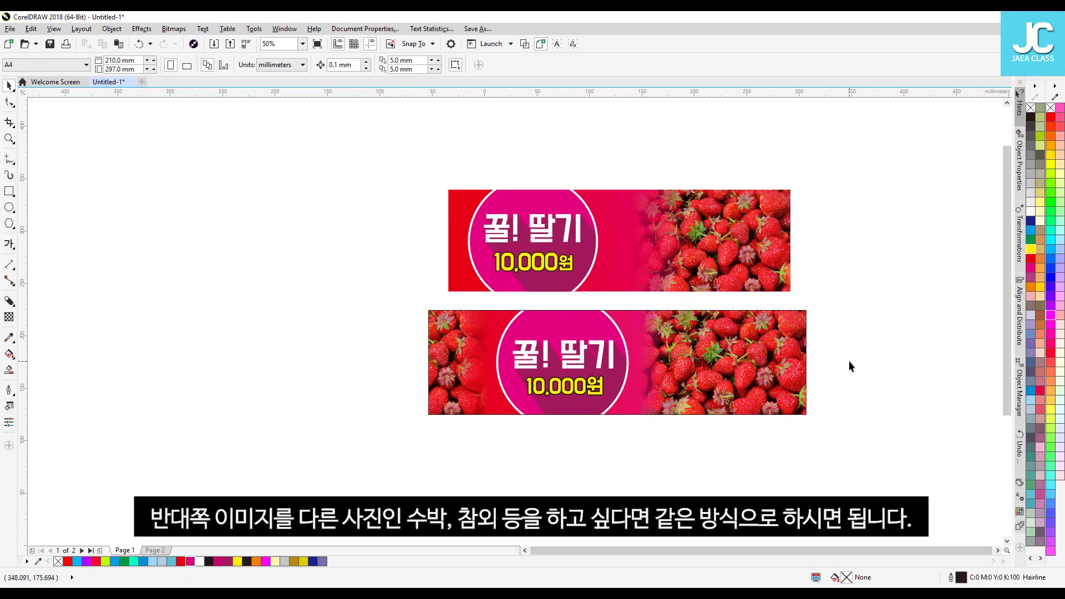
key(F4)
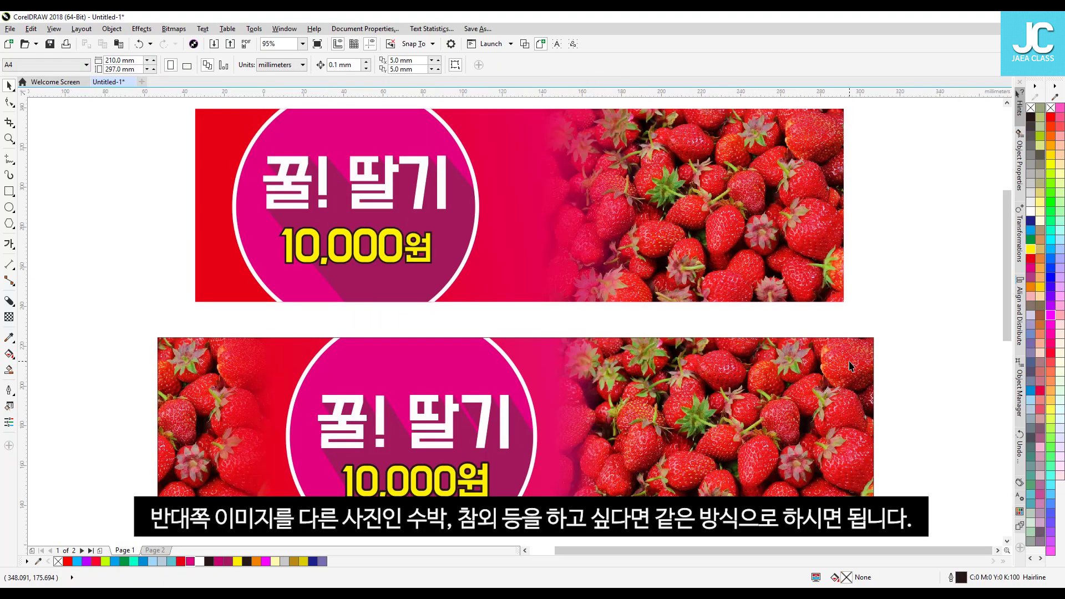